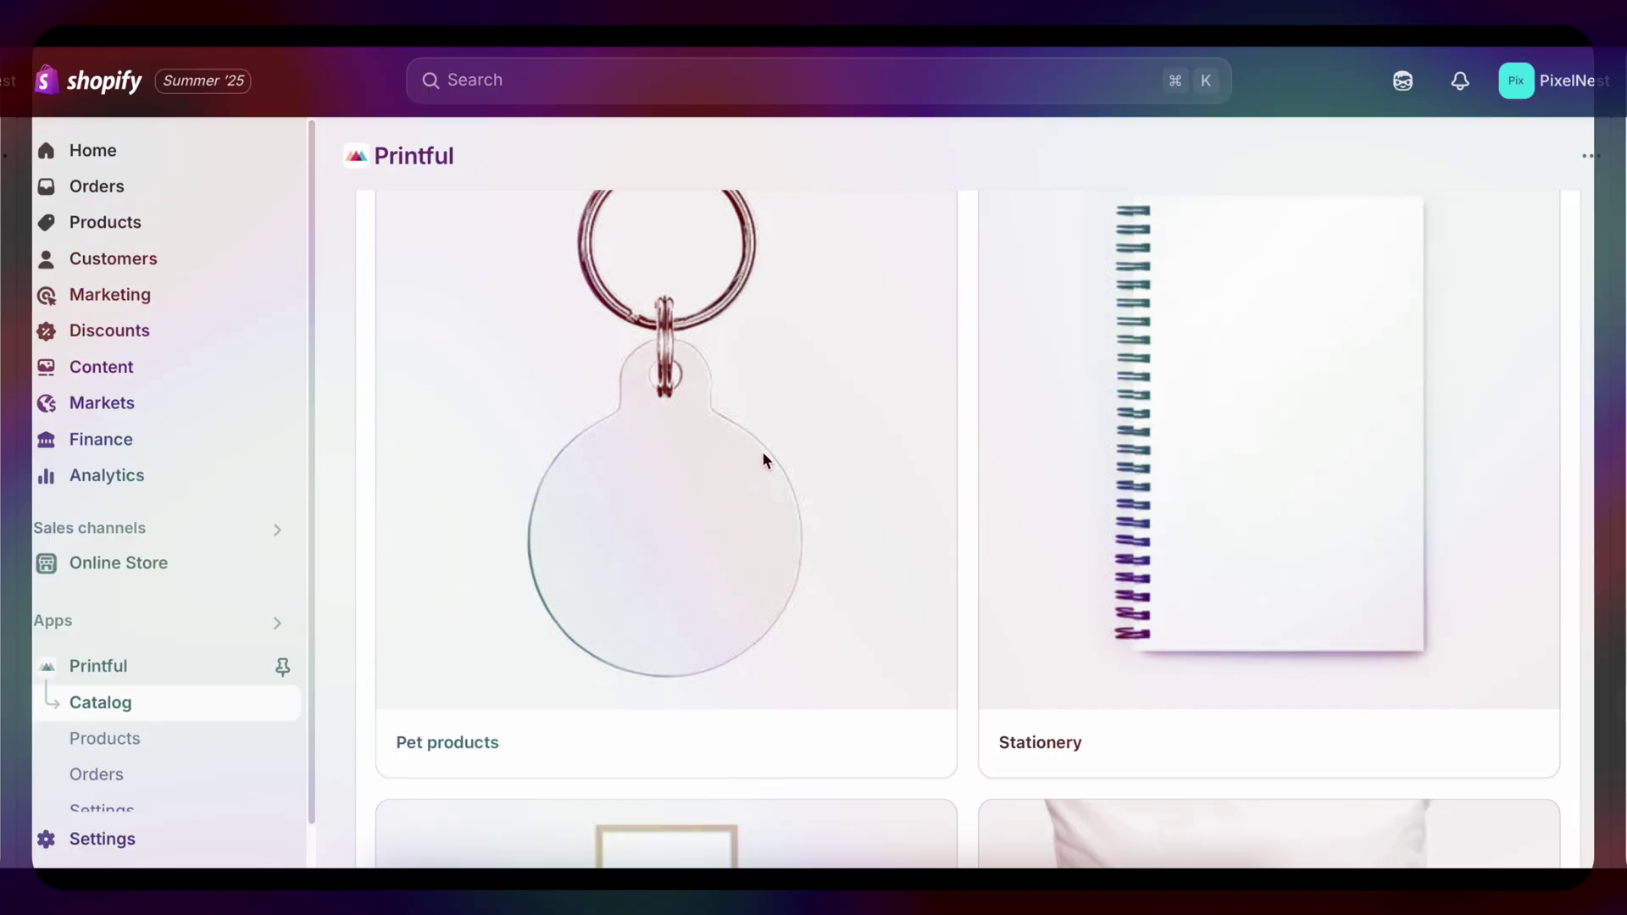
- Go back from Home & living to the full Printful catalog and open Tech accessories
scroll(762, 450, down, 5)
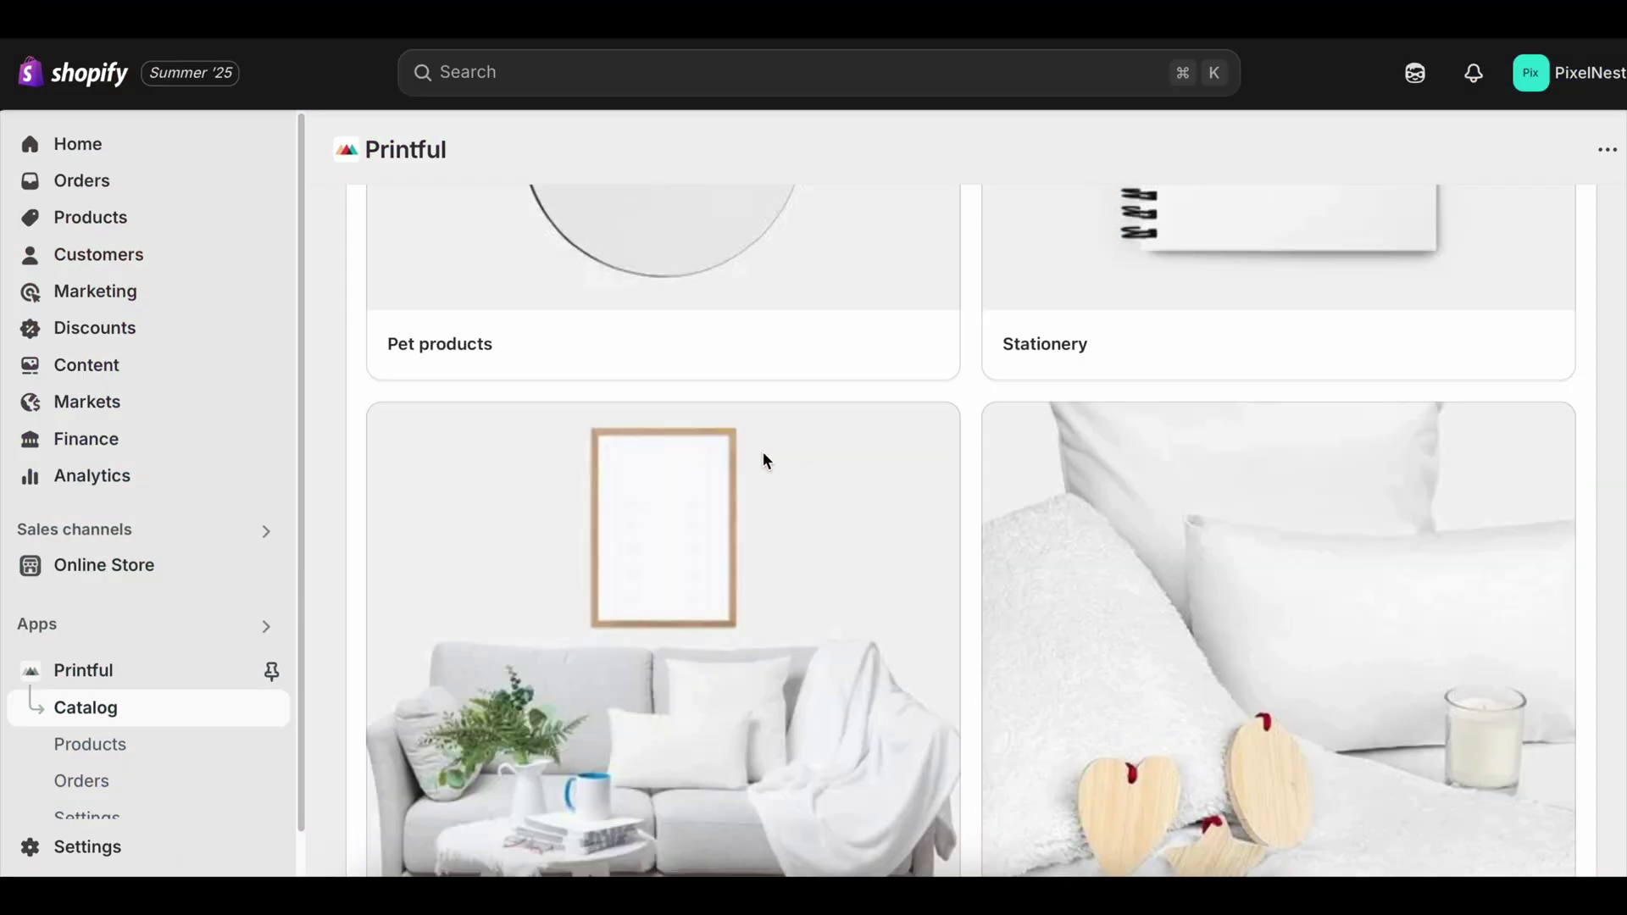
scroll(765, 463, down, 5)
scroll(765, 462, down, 3)
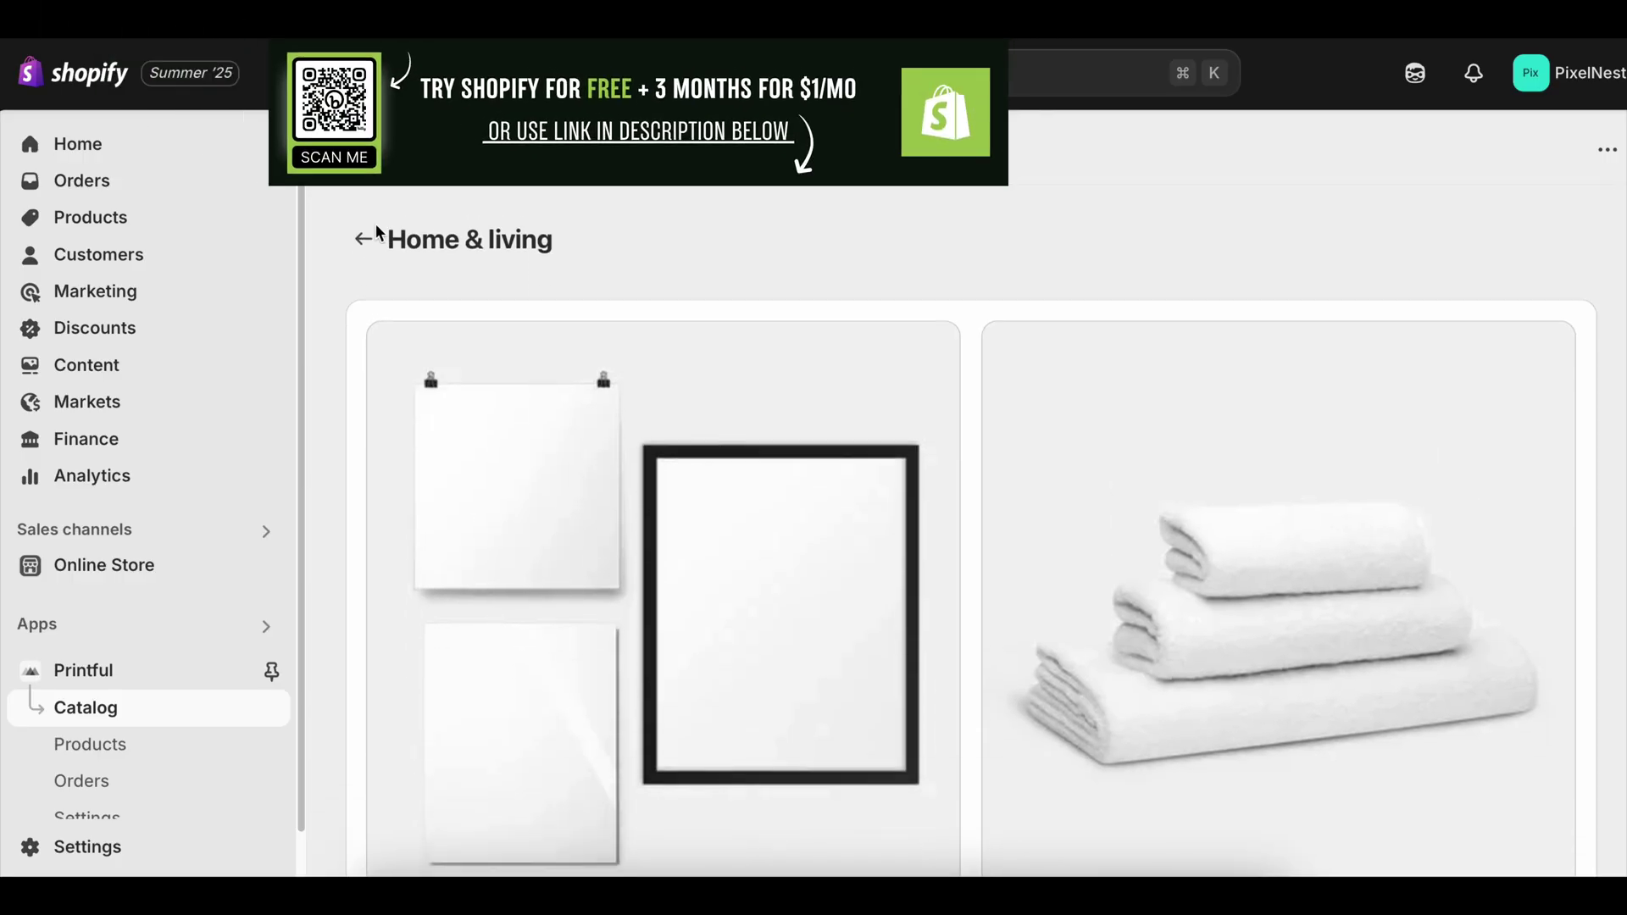
click(367, 241)
scroll(1244, 486, down, 15)
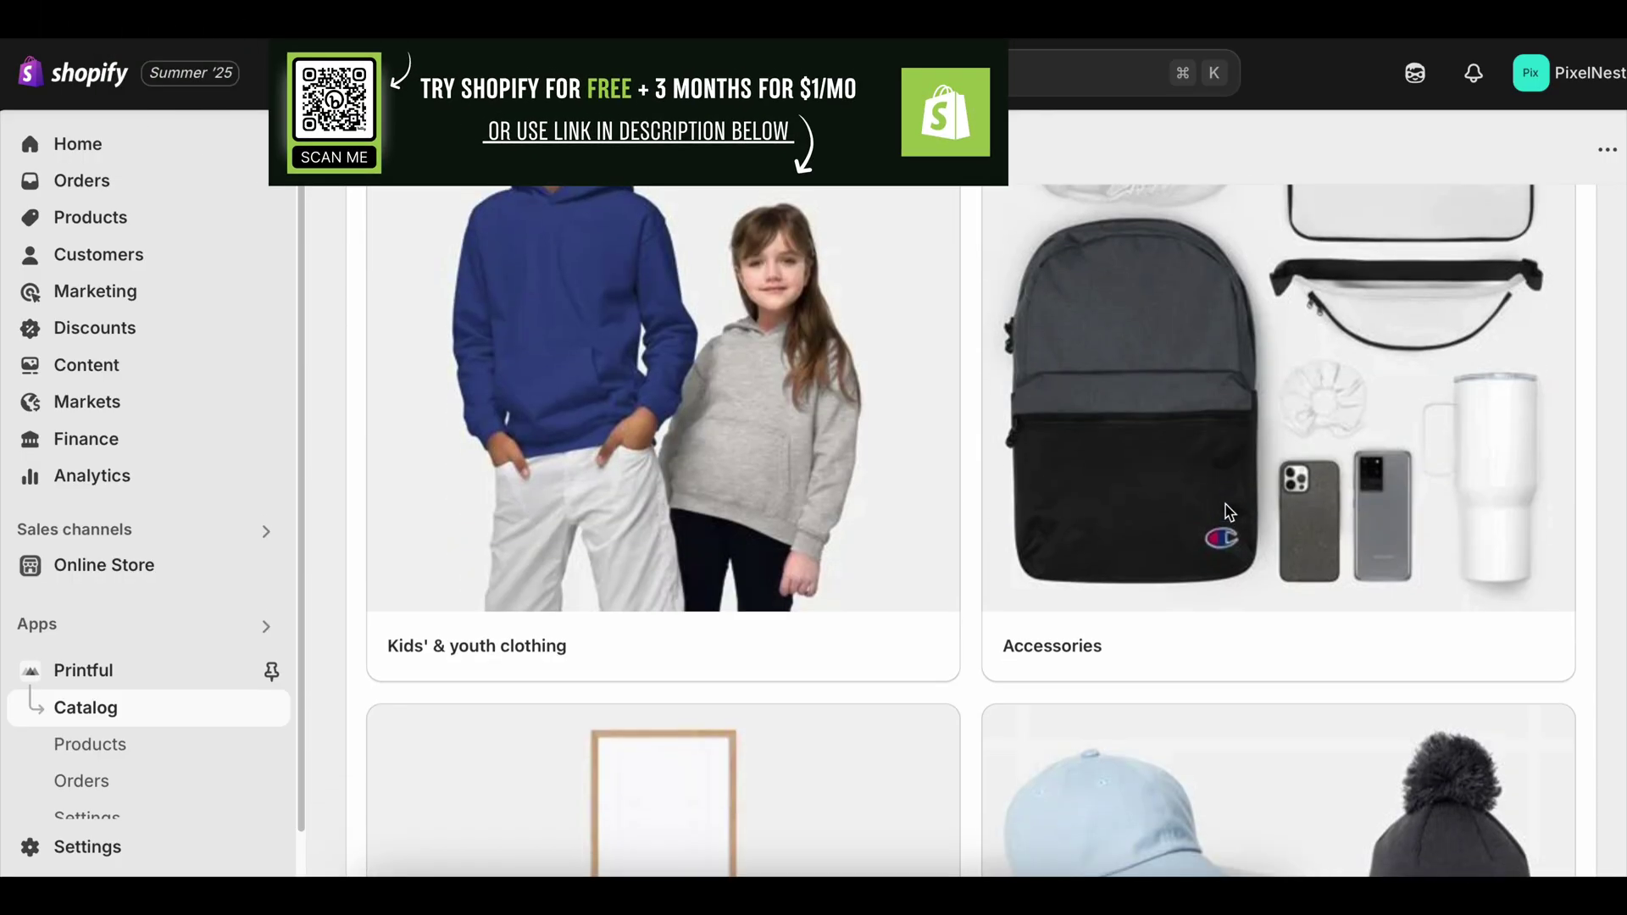
scroll(1210, 493, down, 10)
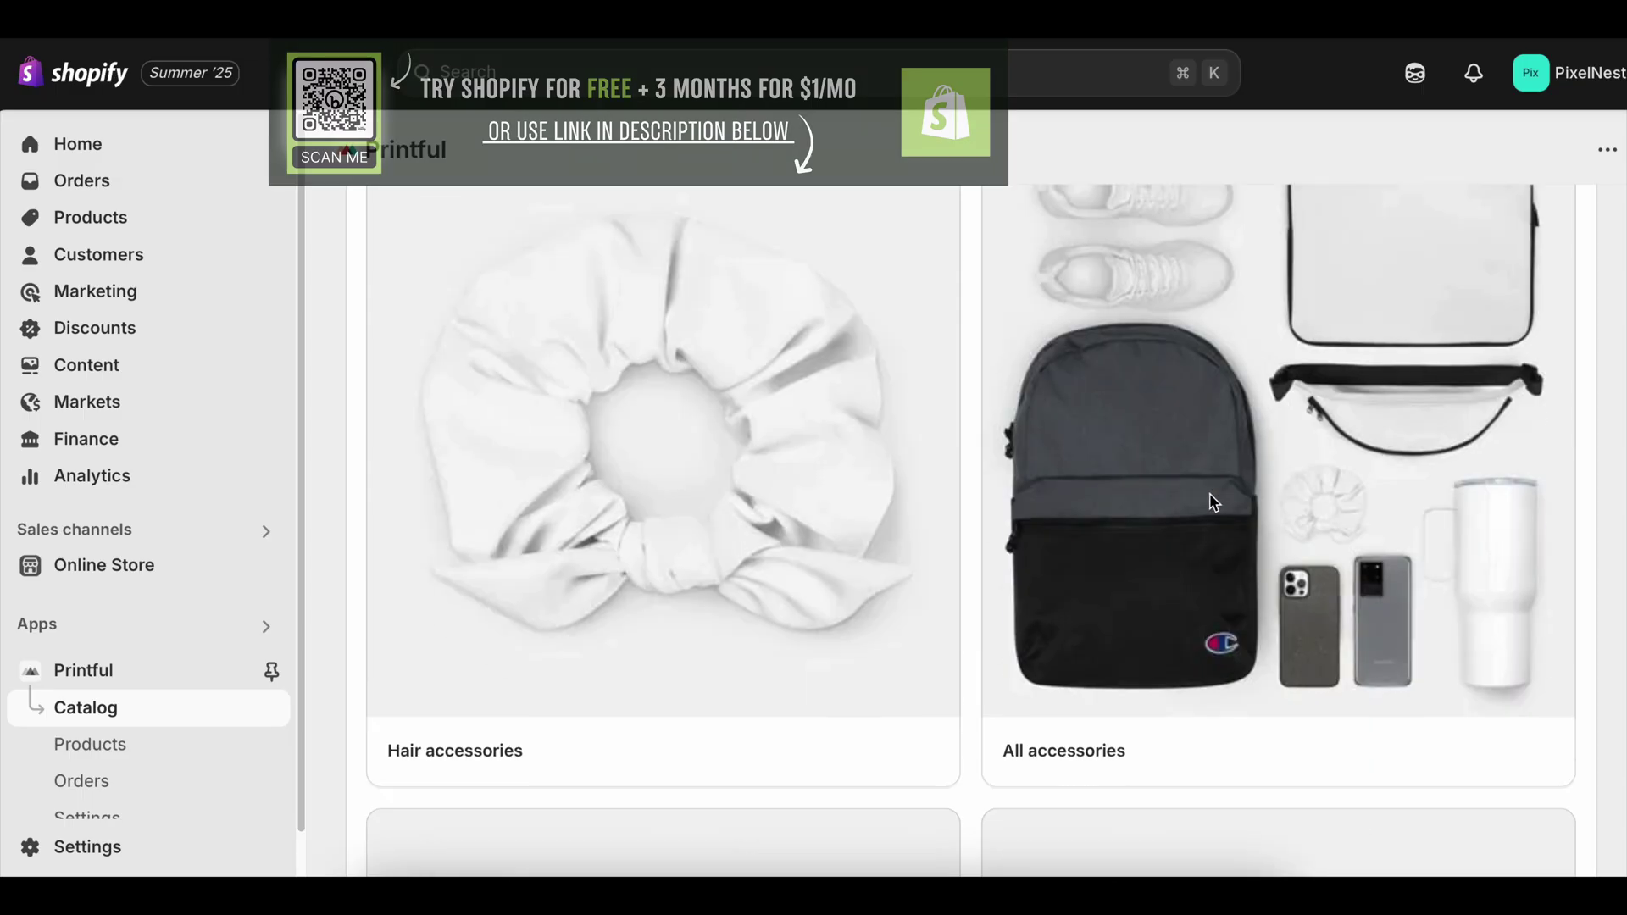
scroll(1206, 500, down, 5)
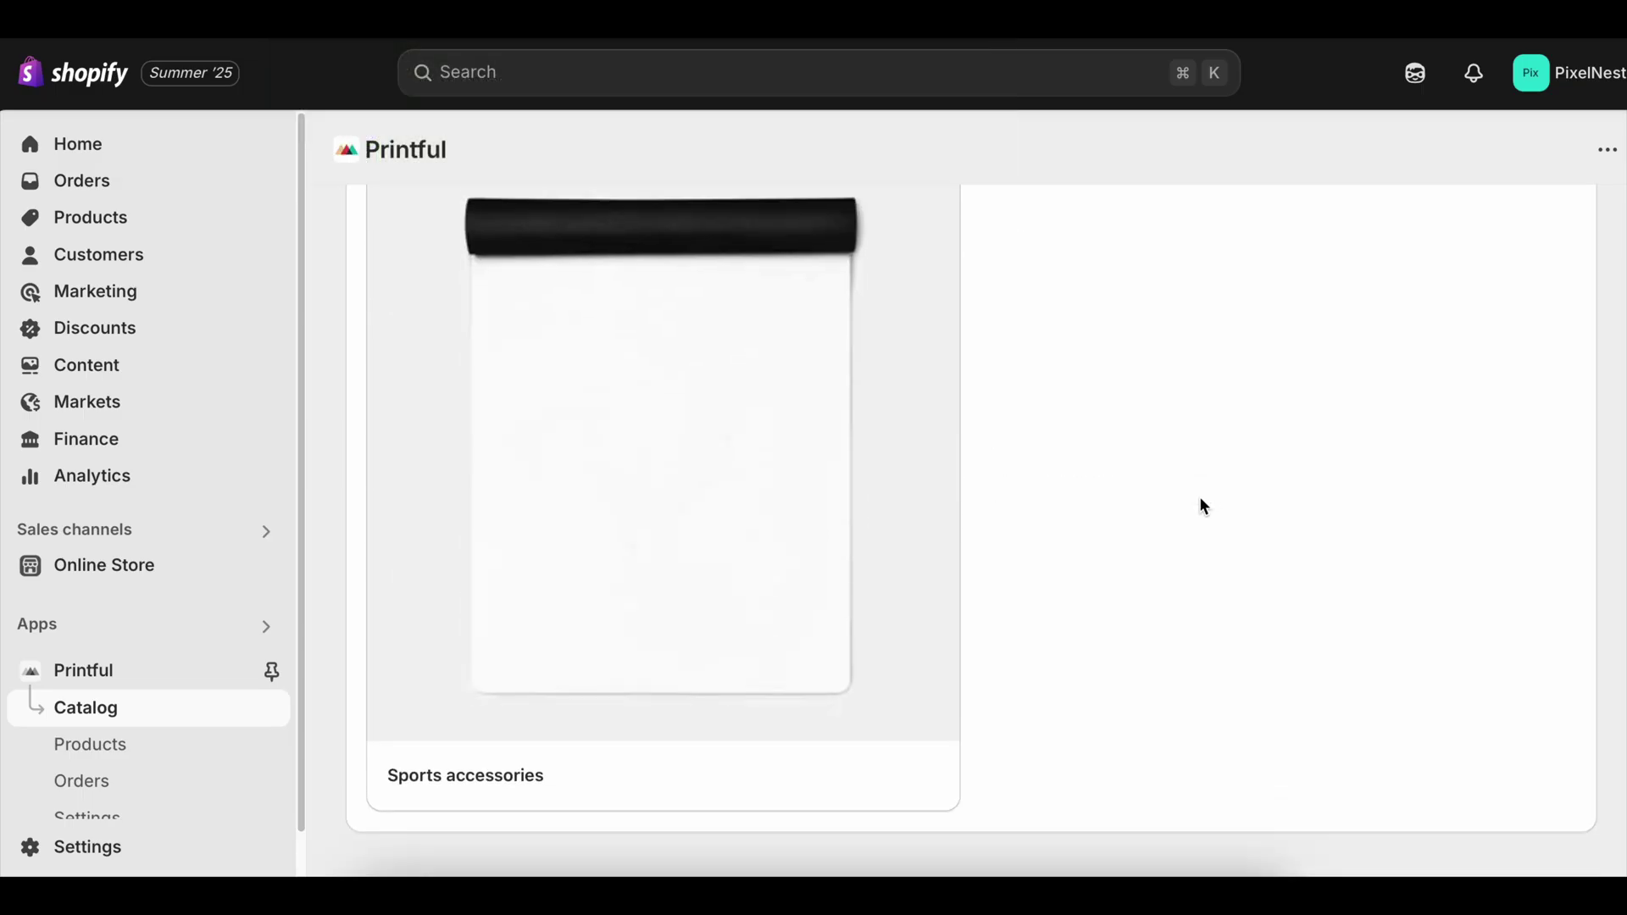
scroll(1196, 503, up, 7)
scroll(1194, 504, up, 5)
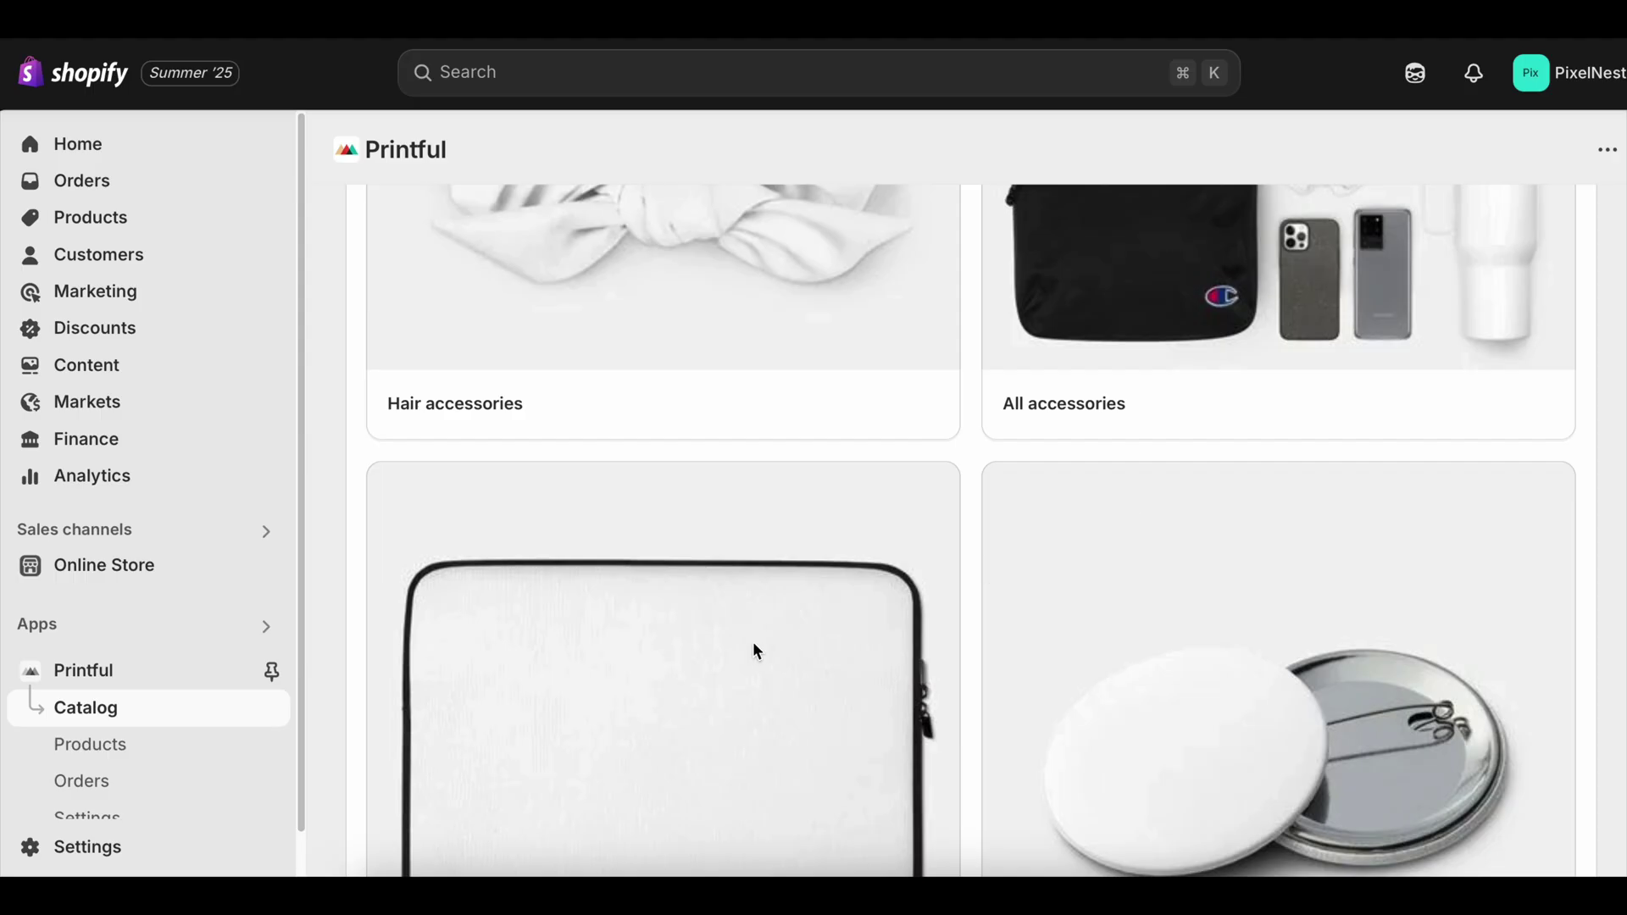
click(762, 644)
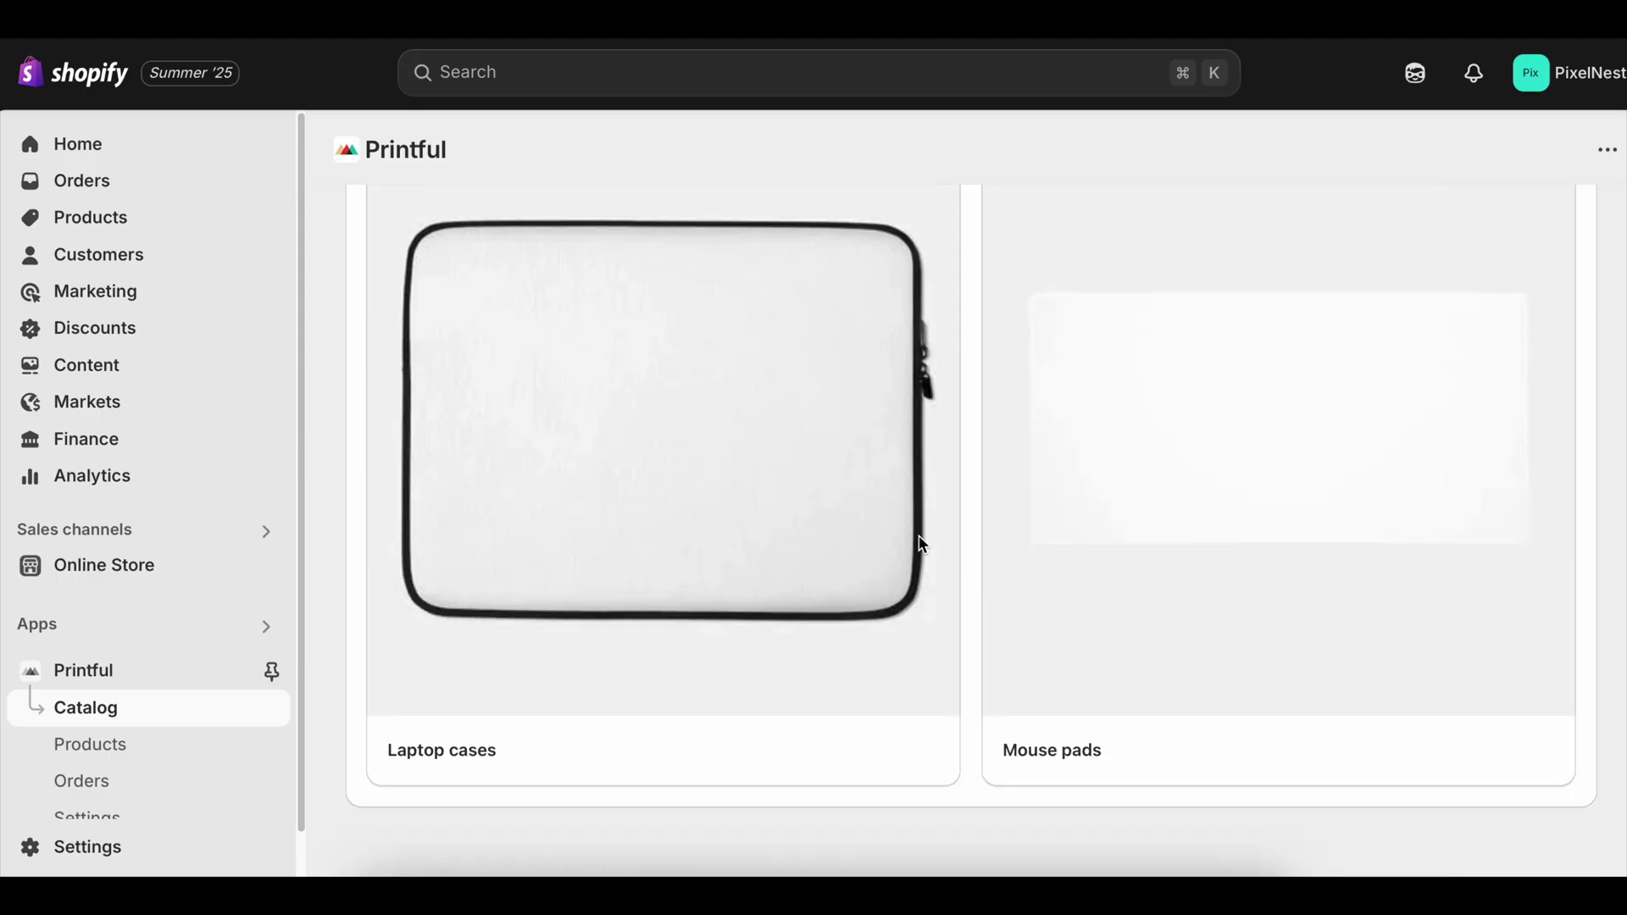
- Open the Earphone cases category to reach the All-Over Print Case for AirPods
scroll(1166, 476, up, 6)
scroll(1148, 496, up, 3)
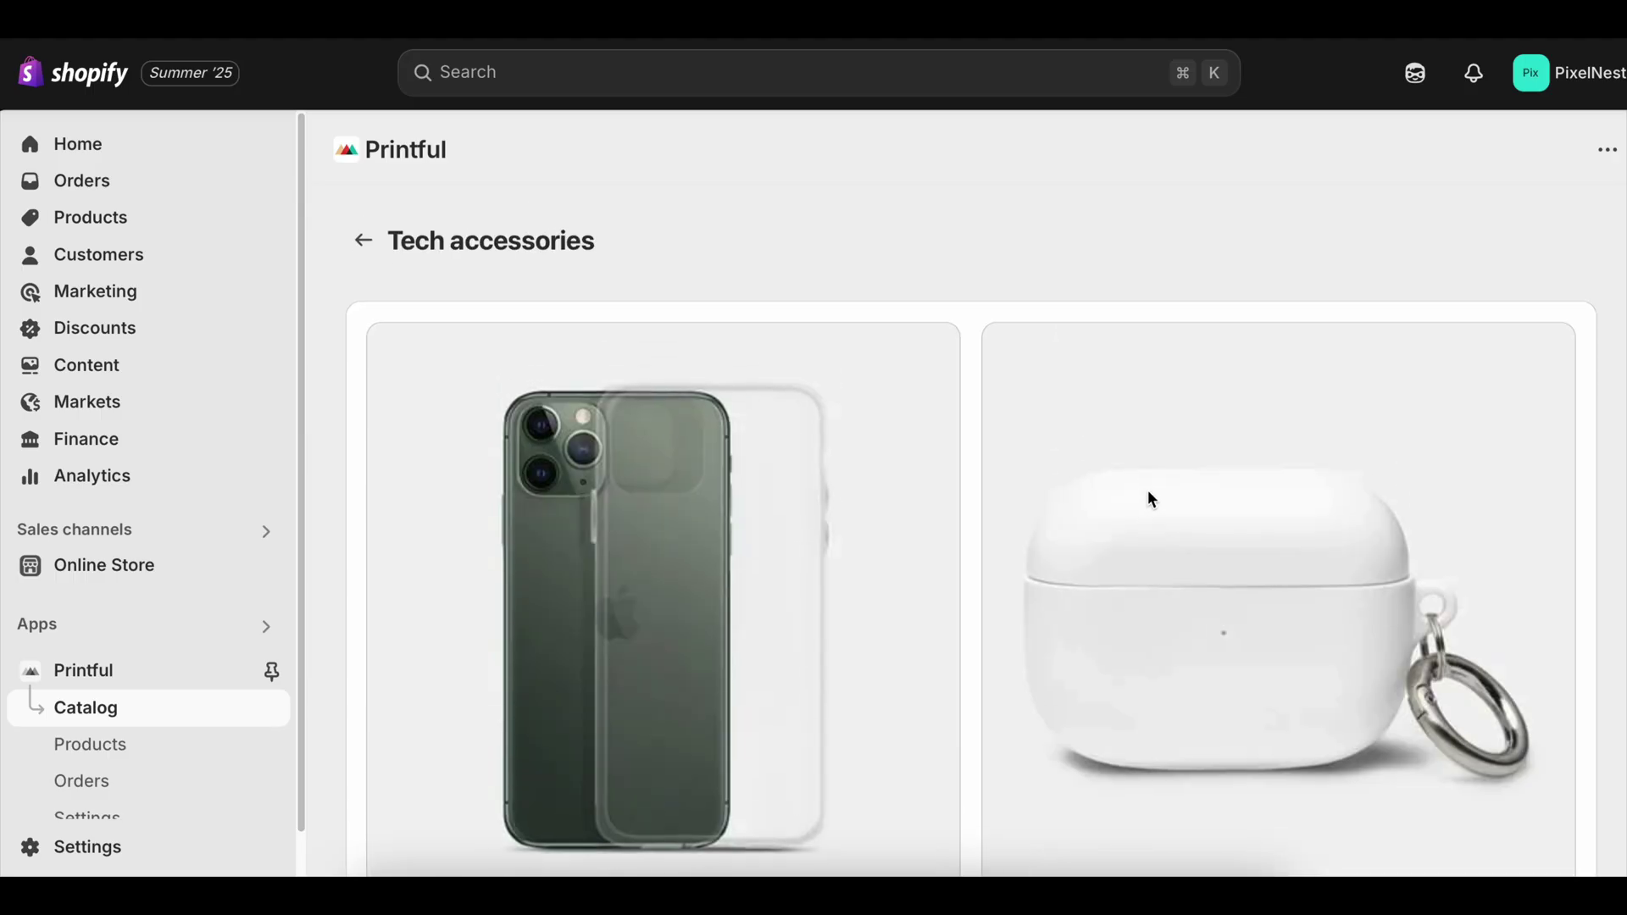
scroll(1148, 496, down, 8)
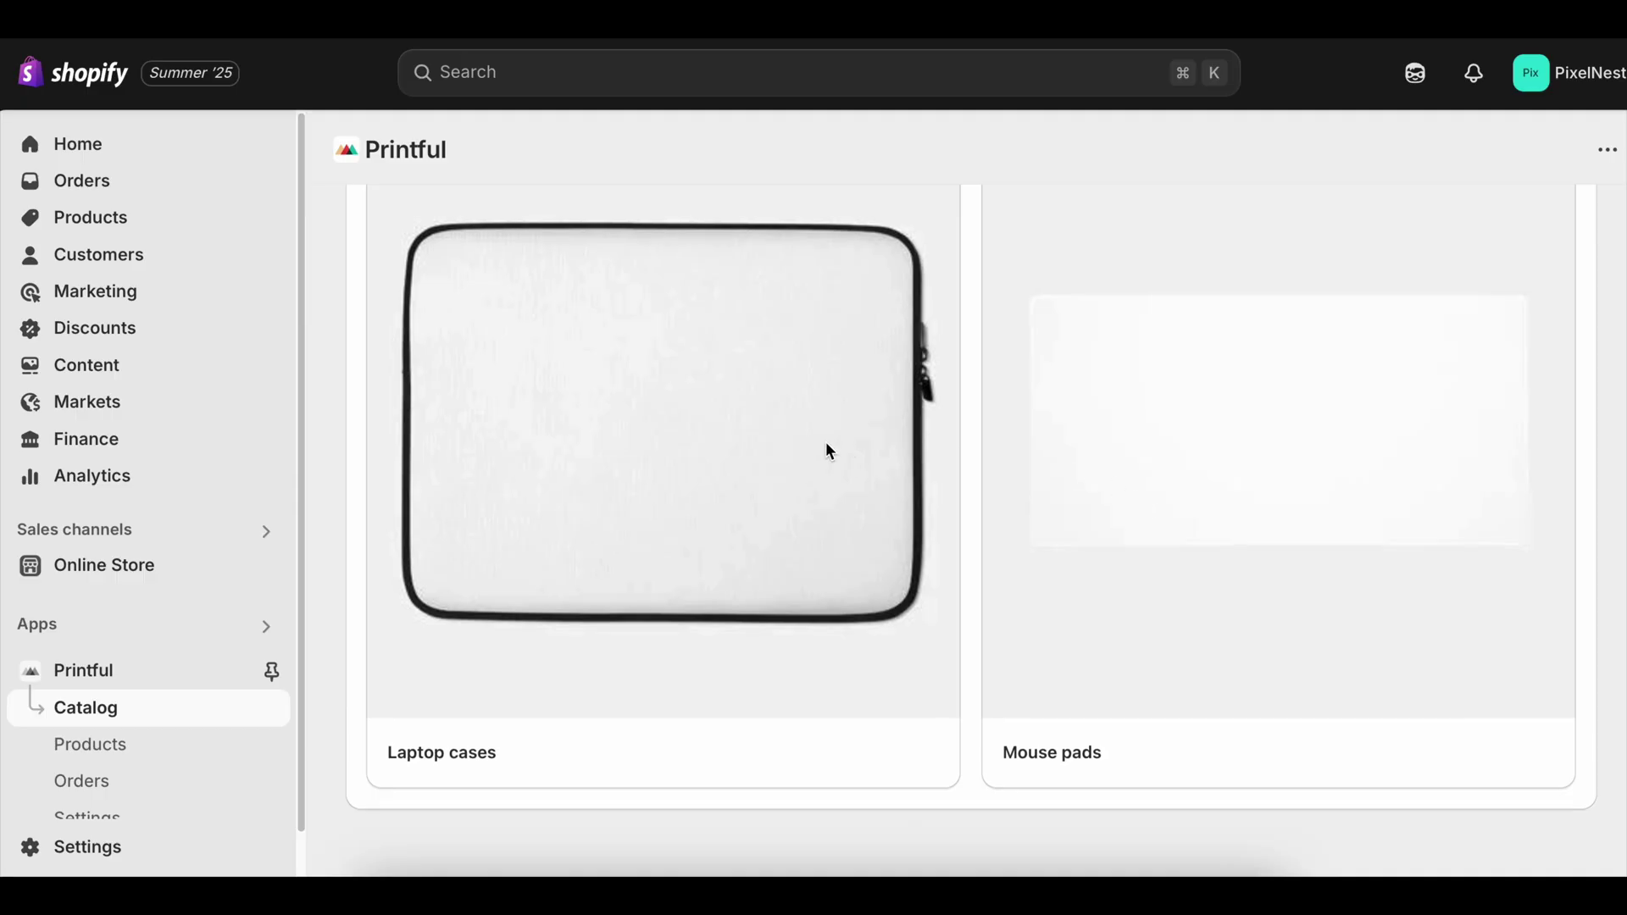
scroll(828, 451, up, 7)
click(1158, 426)
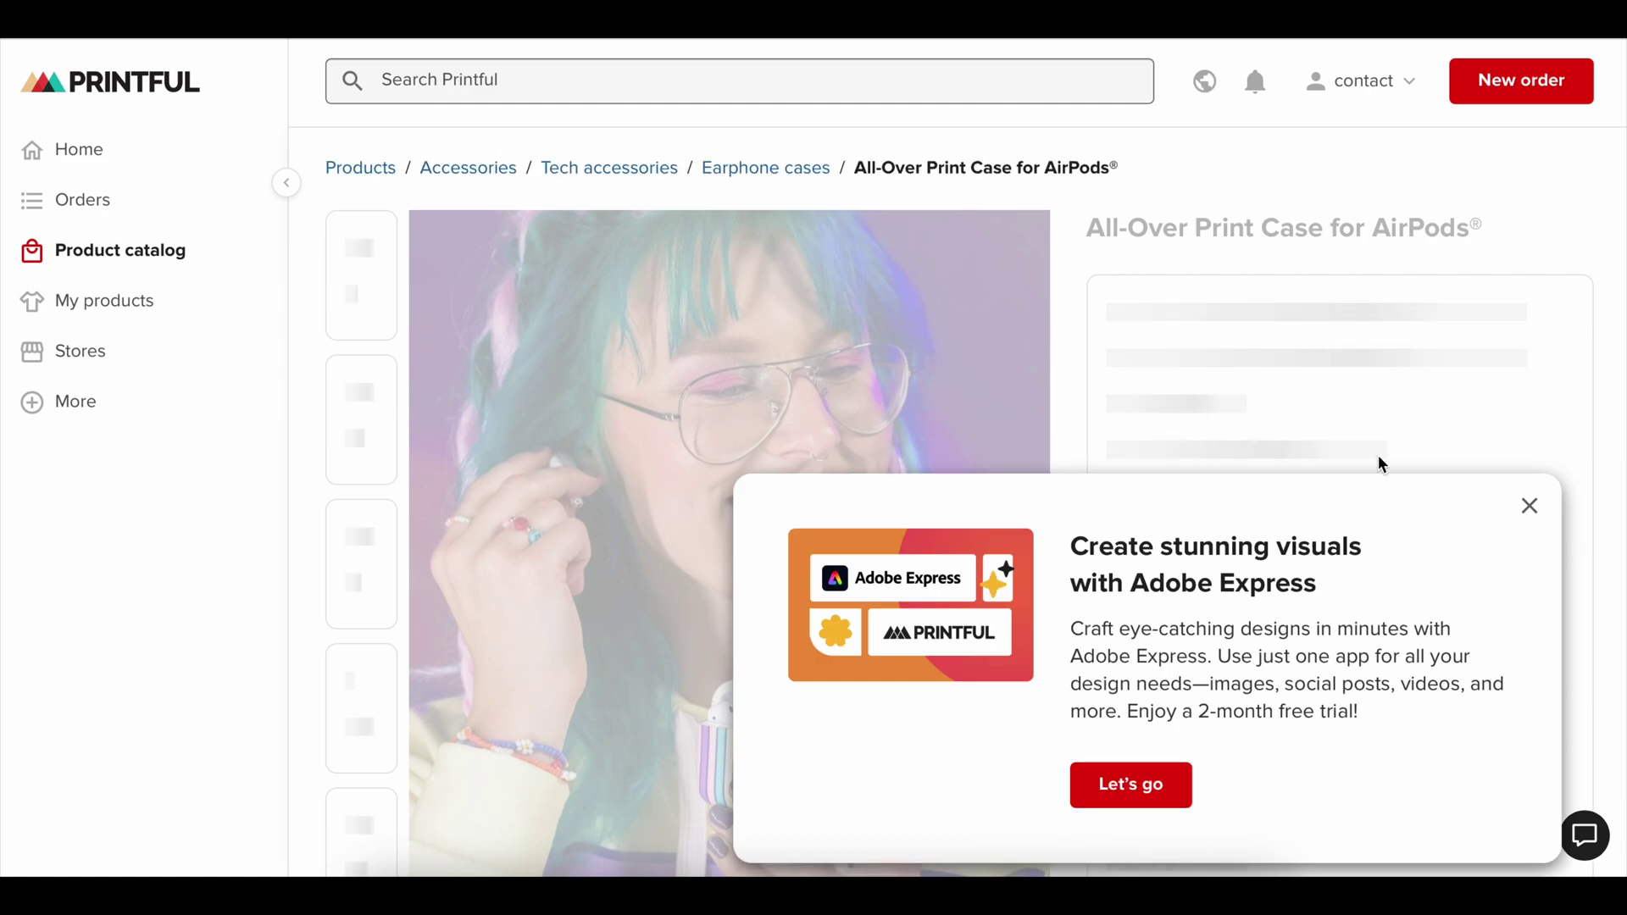
- Start designing the AirPods case and preview its back on Gen1/White, Gen2/White, then Gen1/White
click(1528, 506)
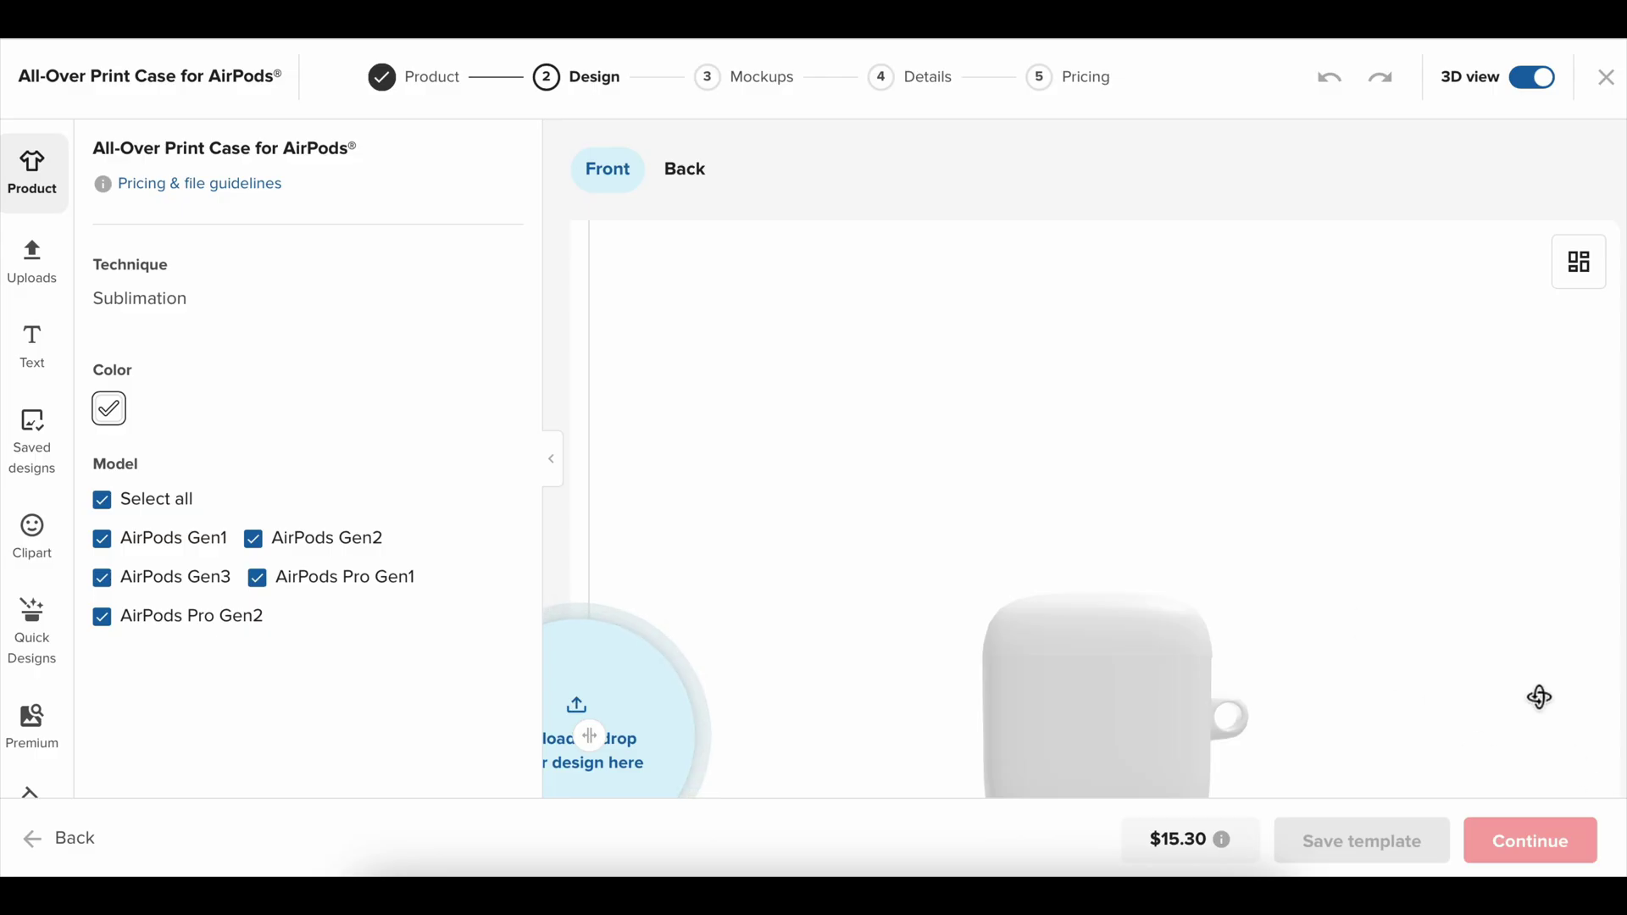
click(652, 173)
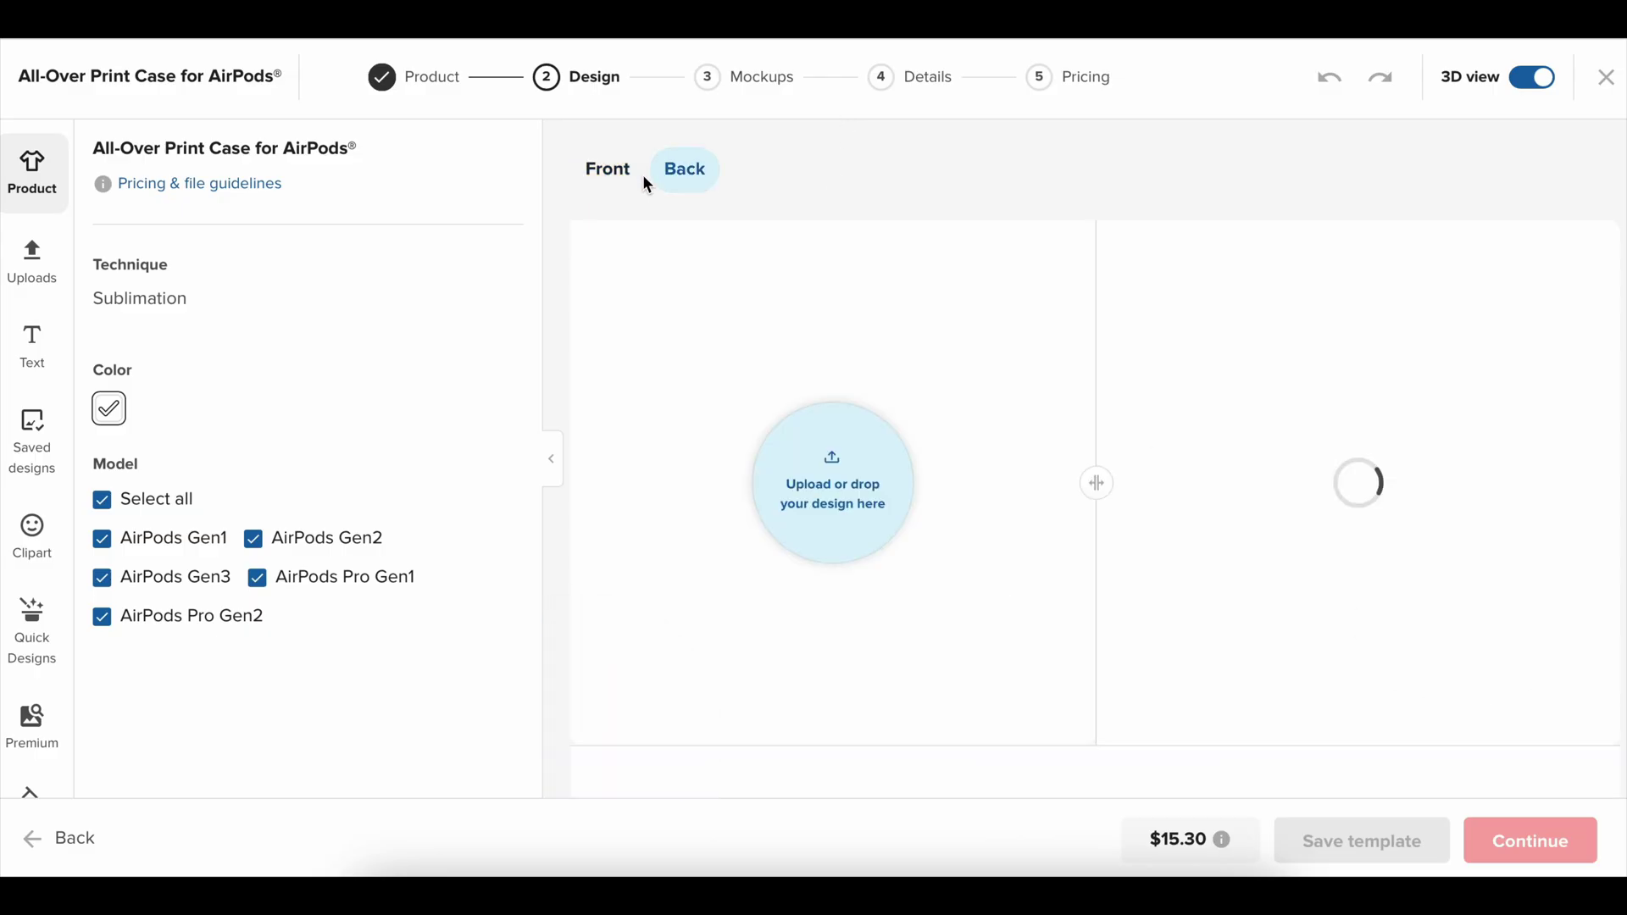
scroll(920, 230, down, 3)
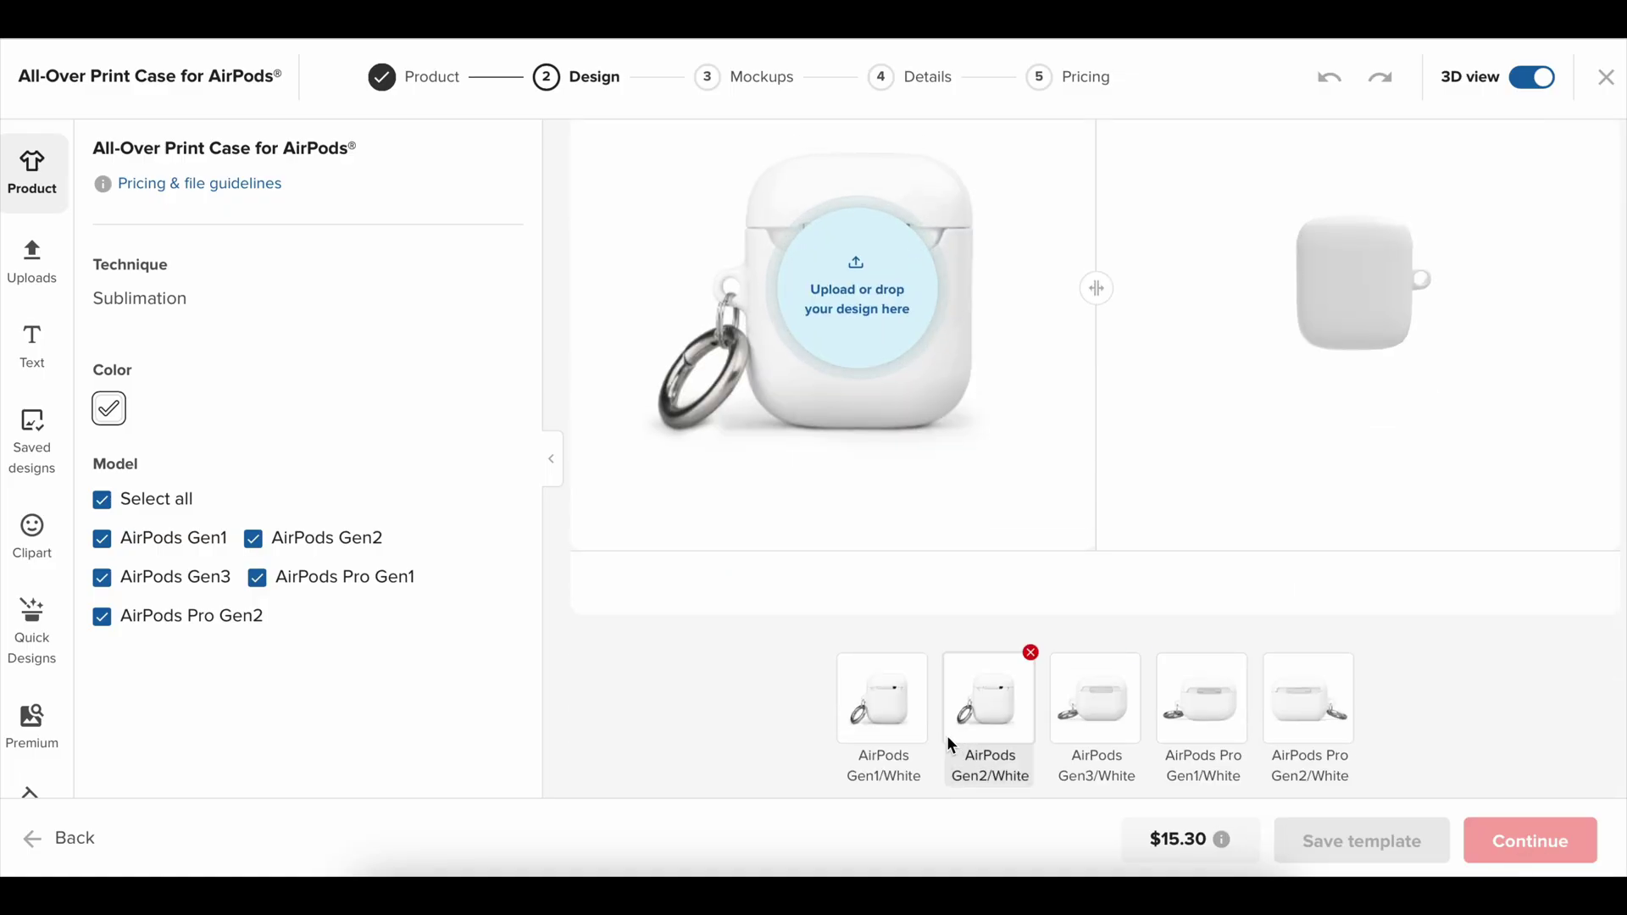
click(890, 719)
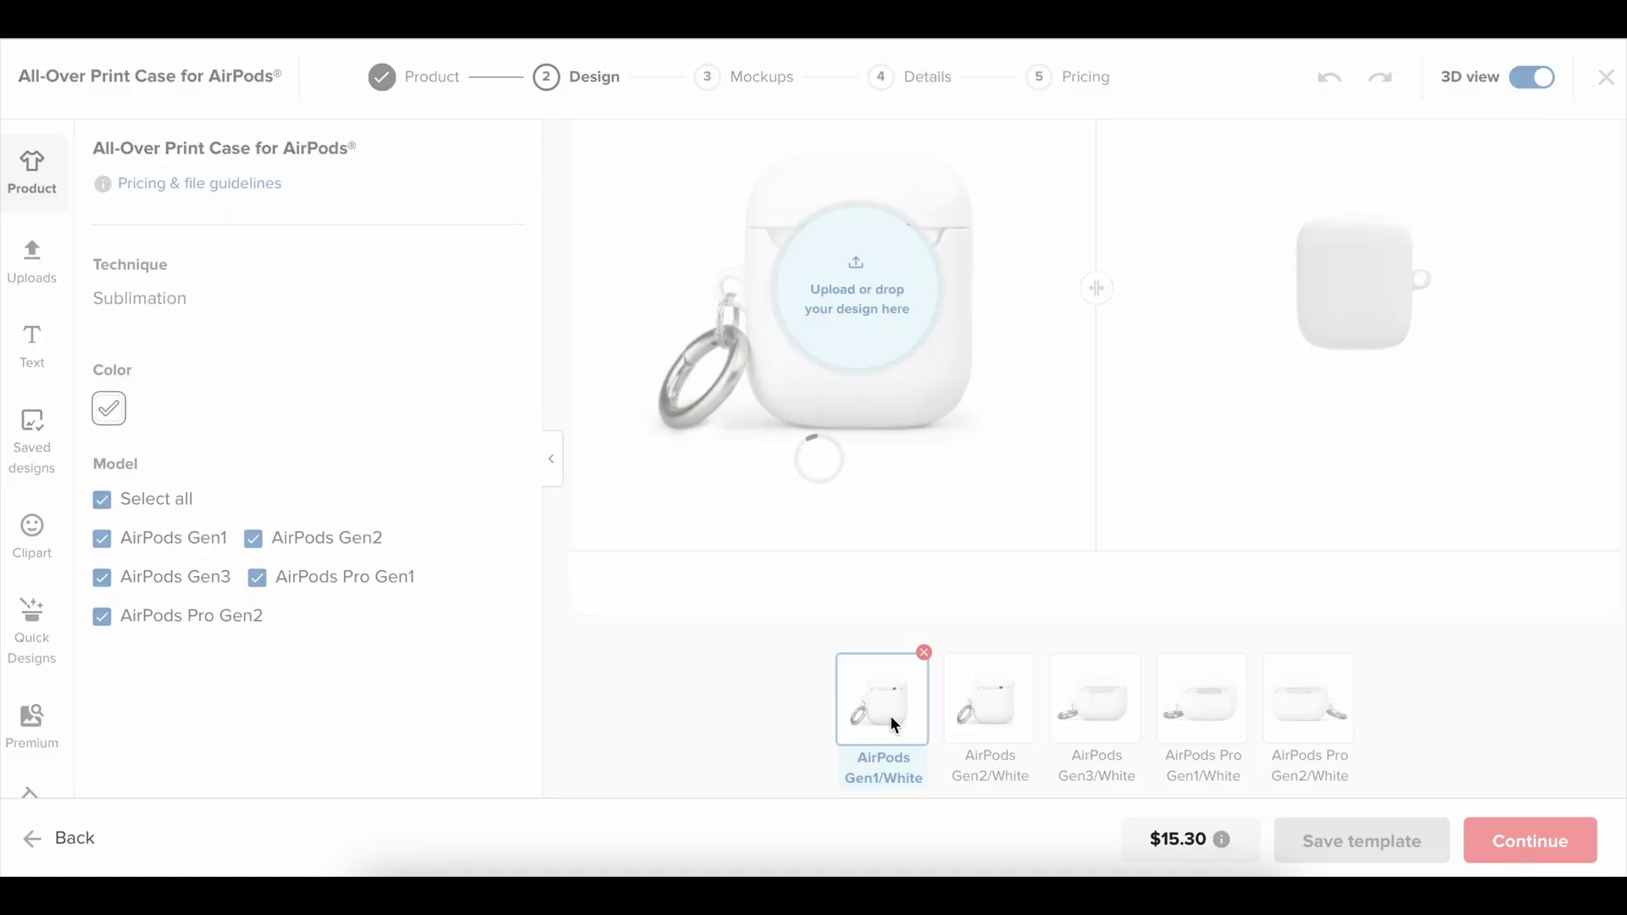
click(947, 711)
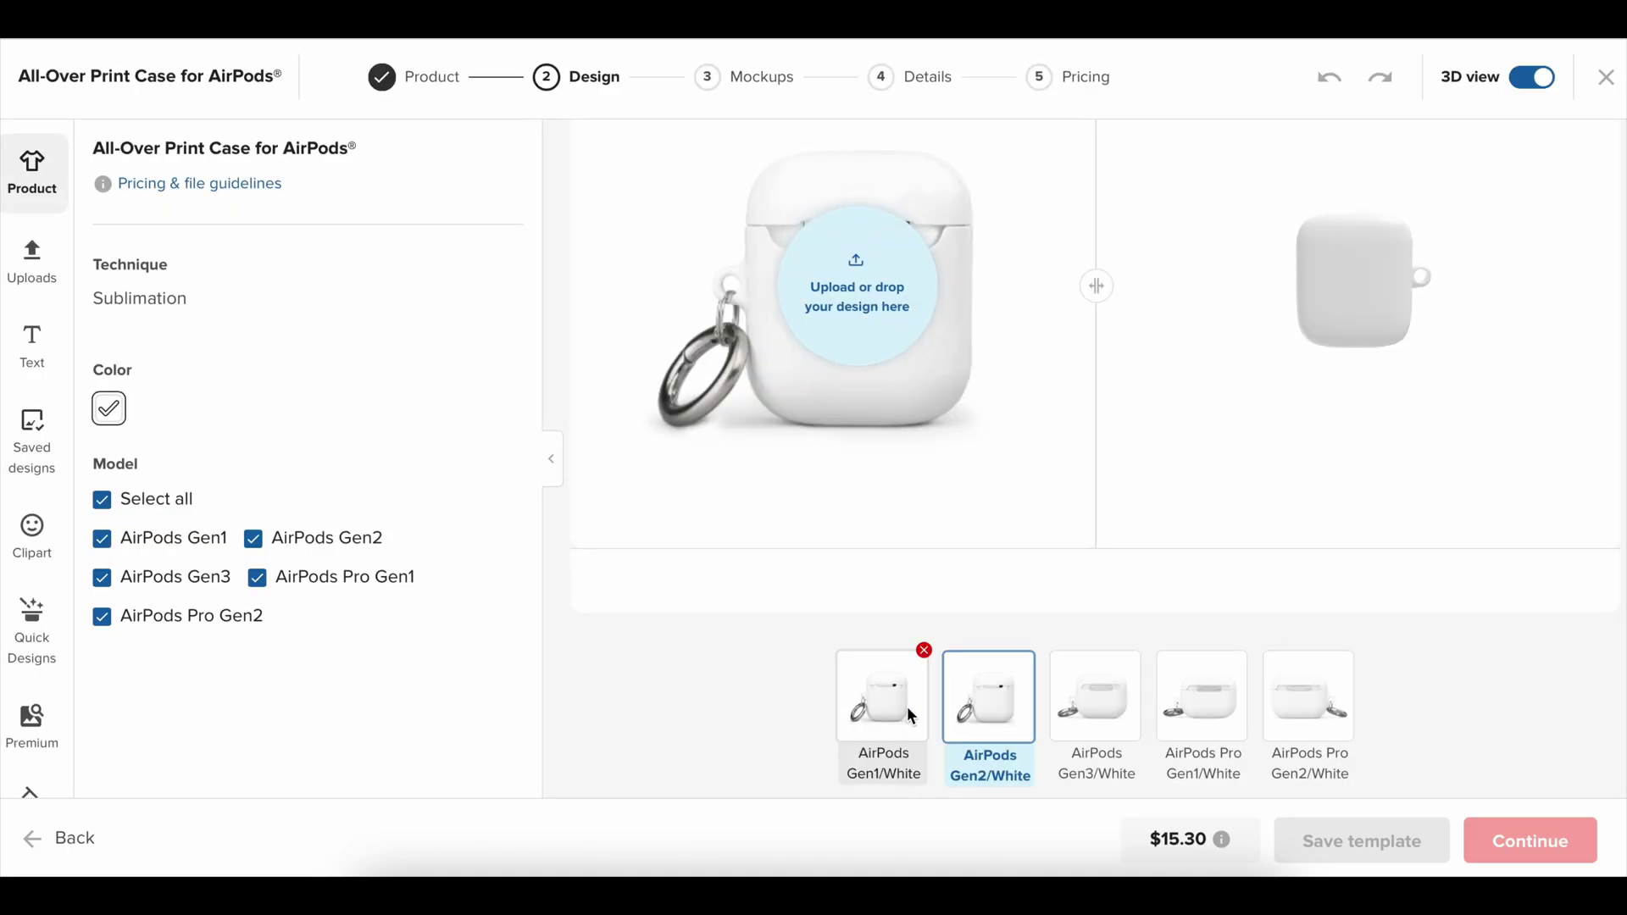
click(903, 709)
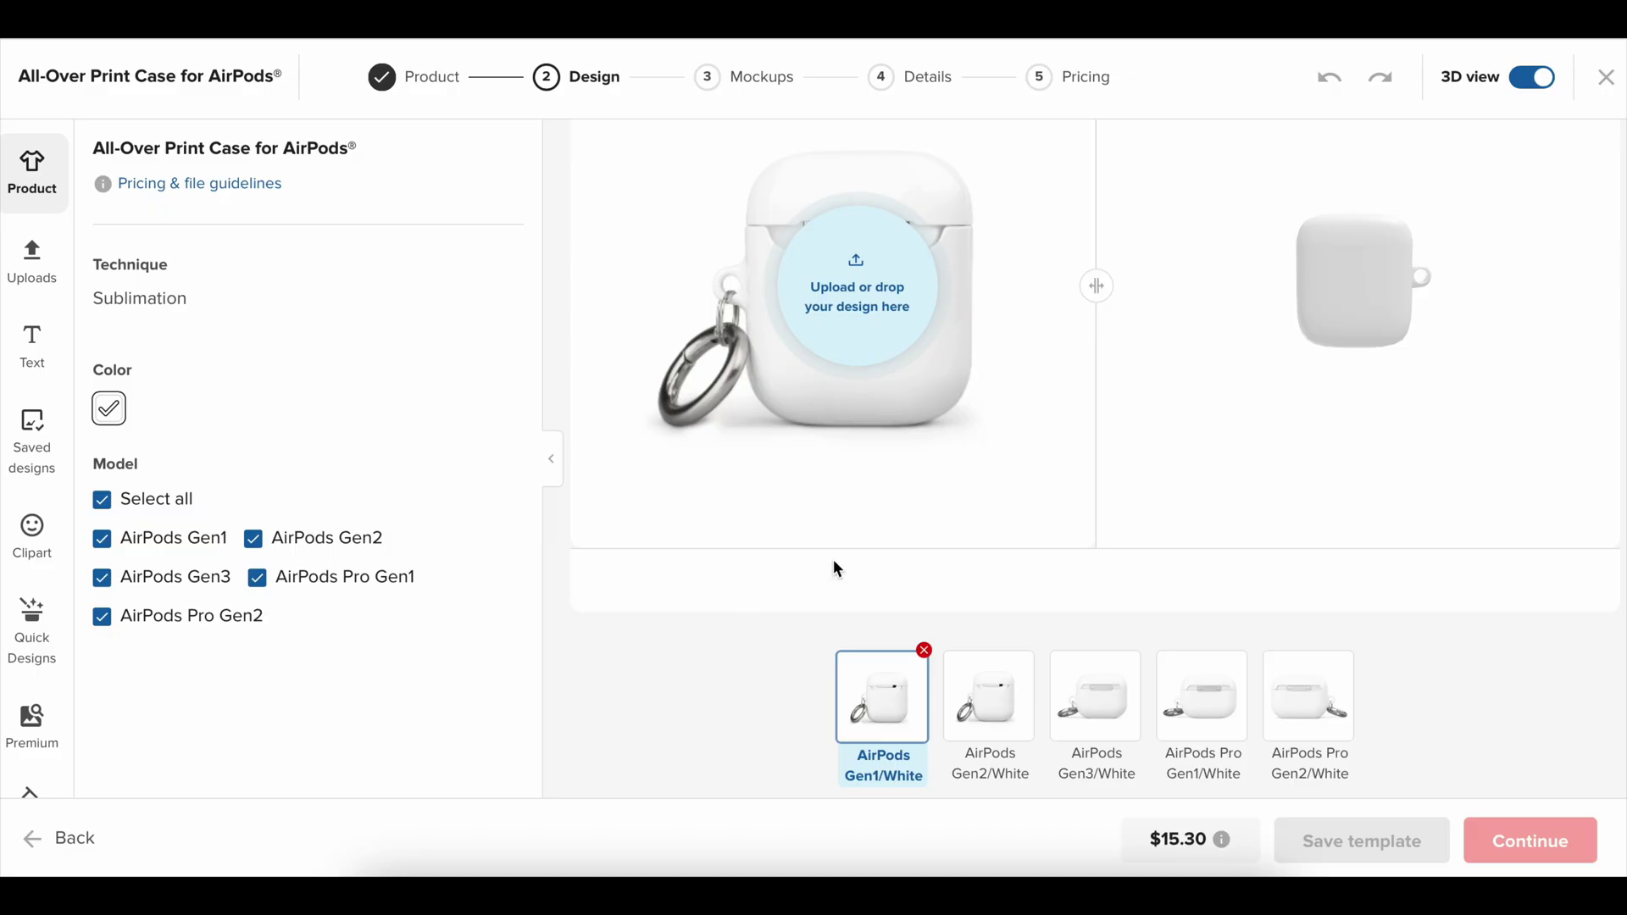
- Turn the 3D preview off and back on, then look over the design editor
scroll(884, 530, up, 3)
scroll(875, 537, down, 3)
scroll(876, 547, up, 2)
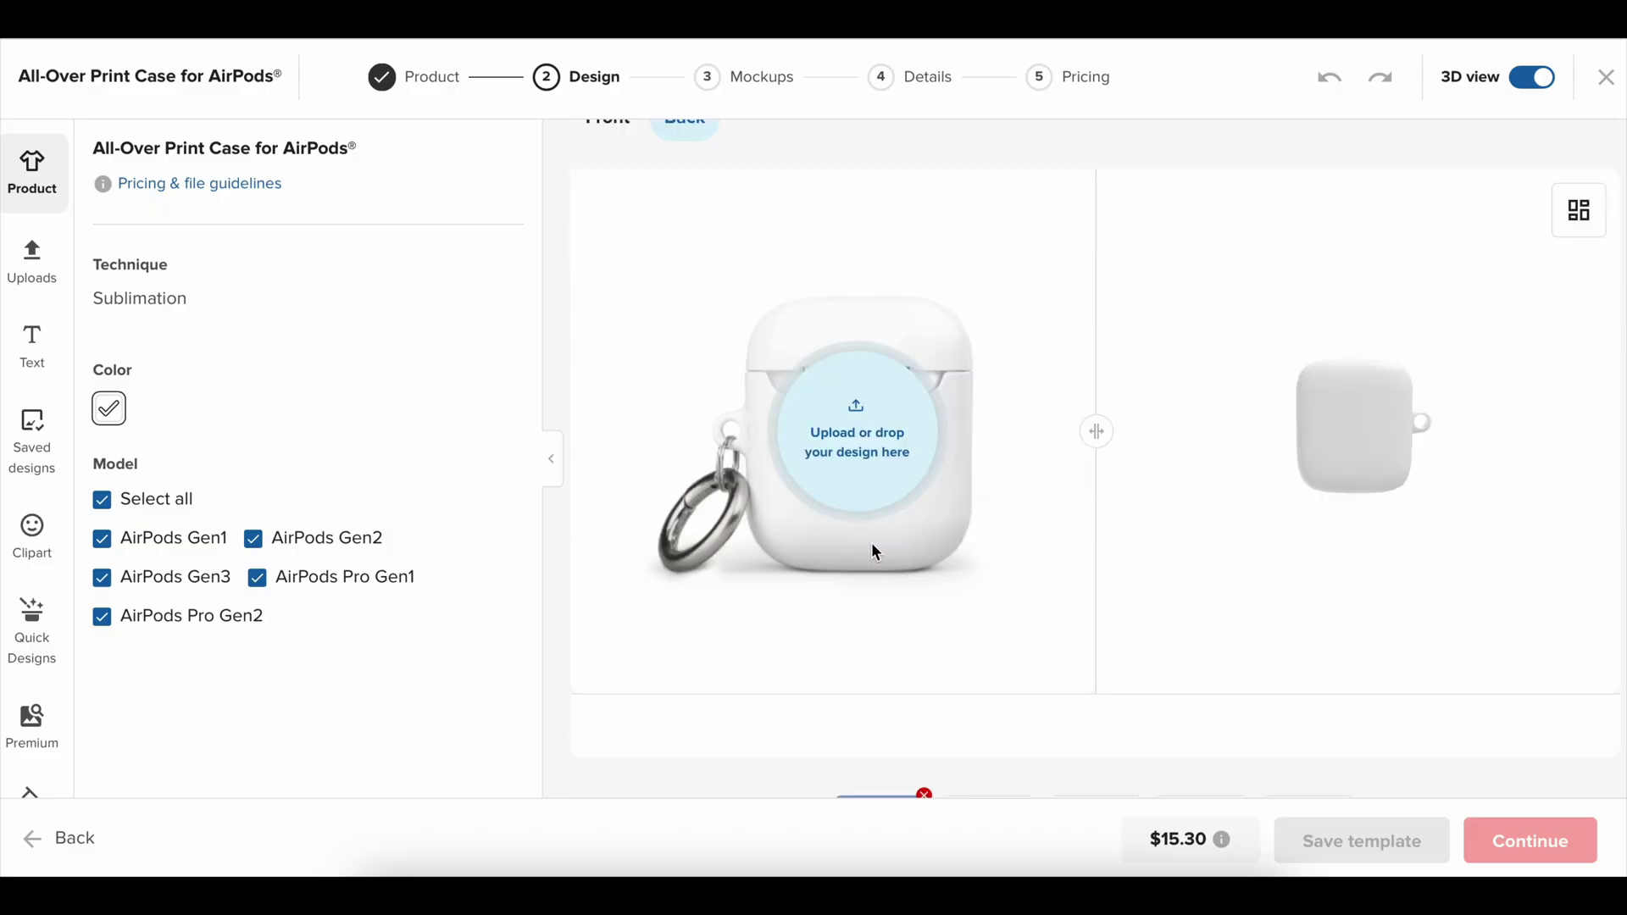
click(1537, 79)
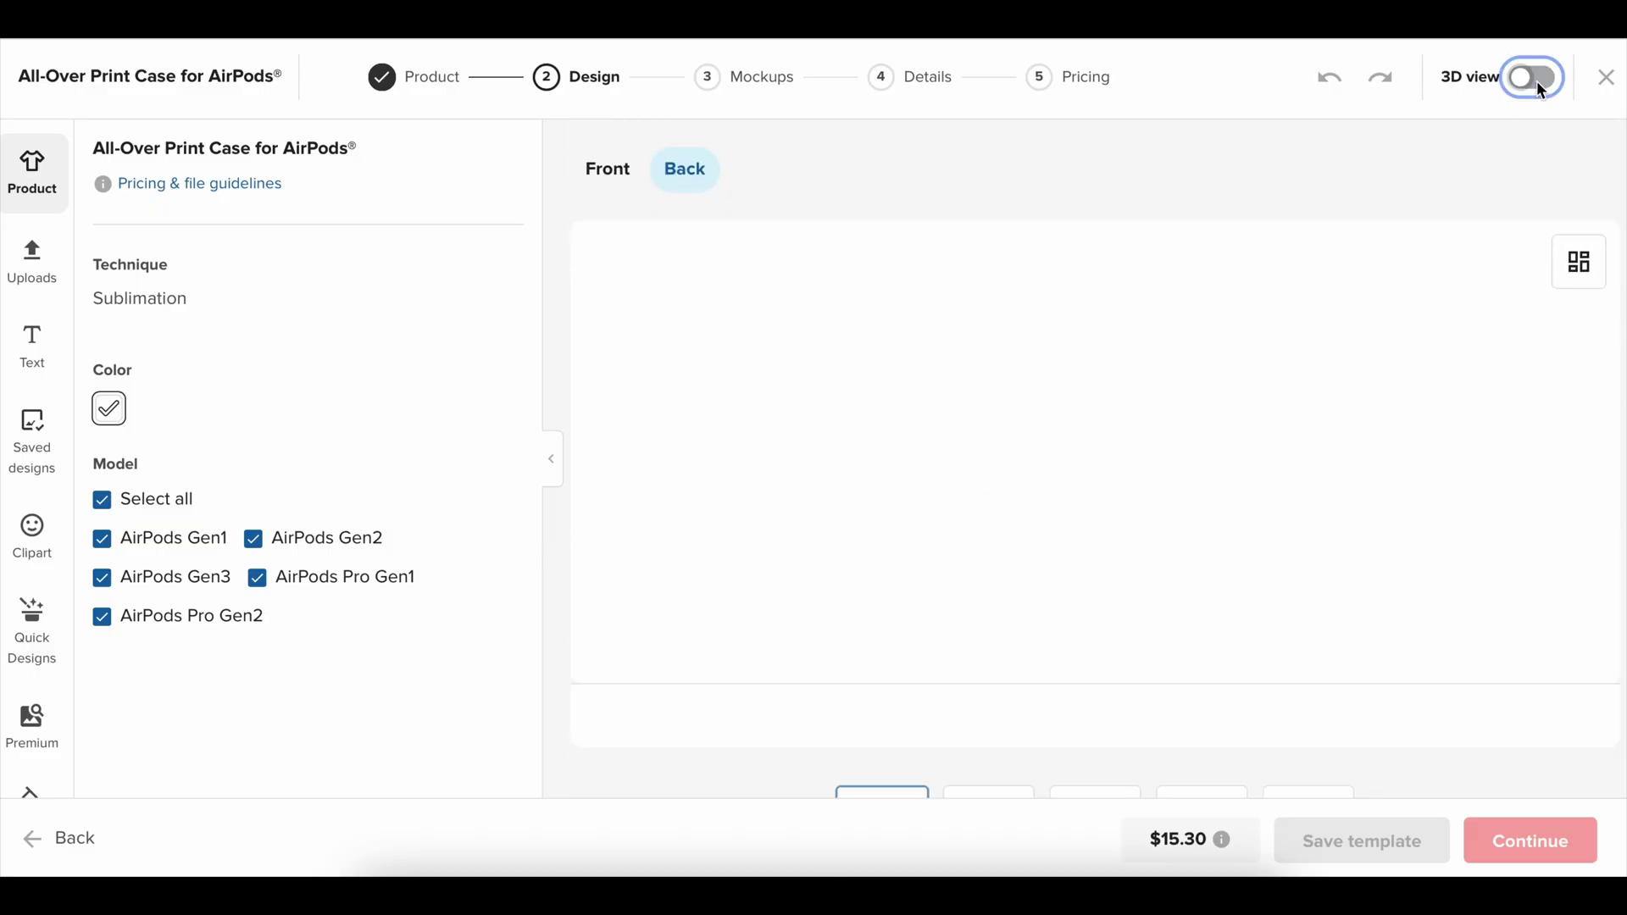
click(1537, 81)
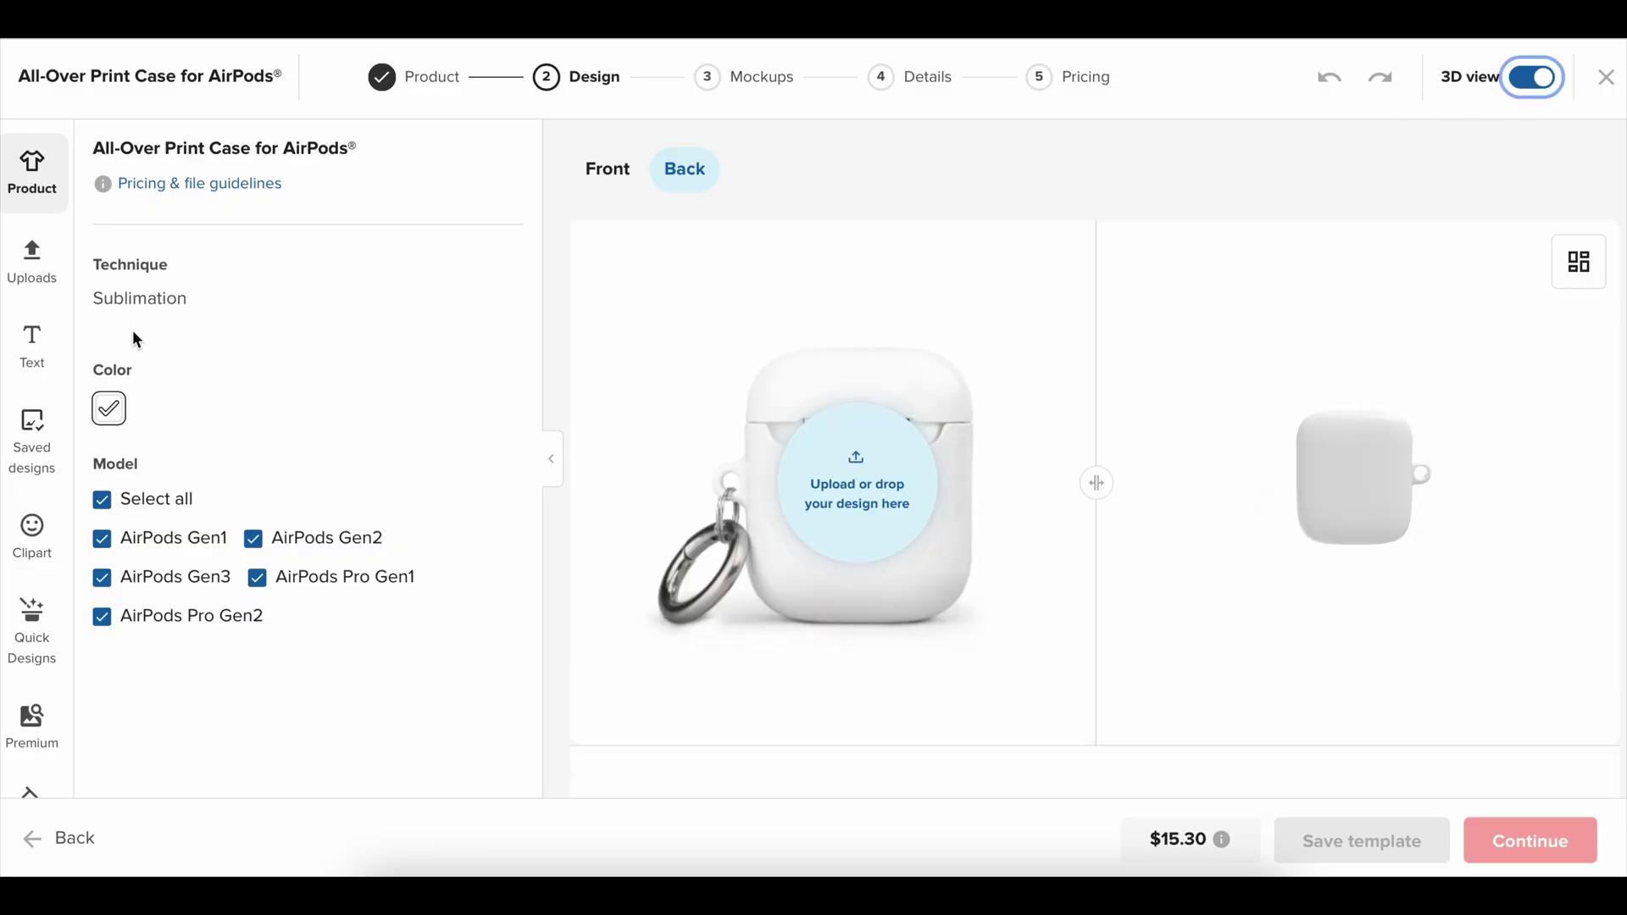
scroll(25, 412, down, 5)
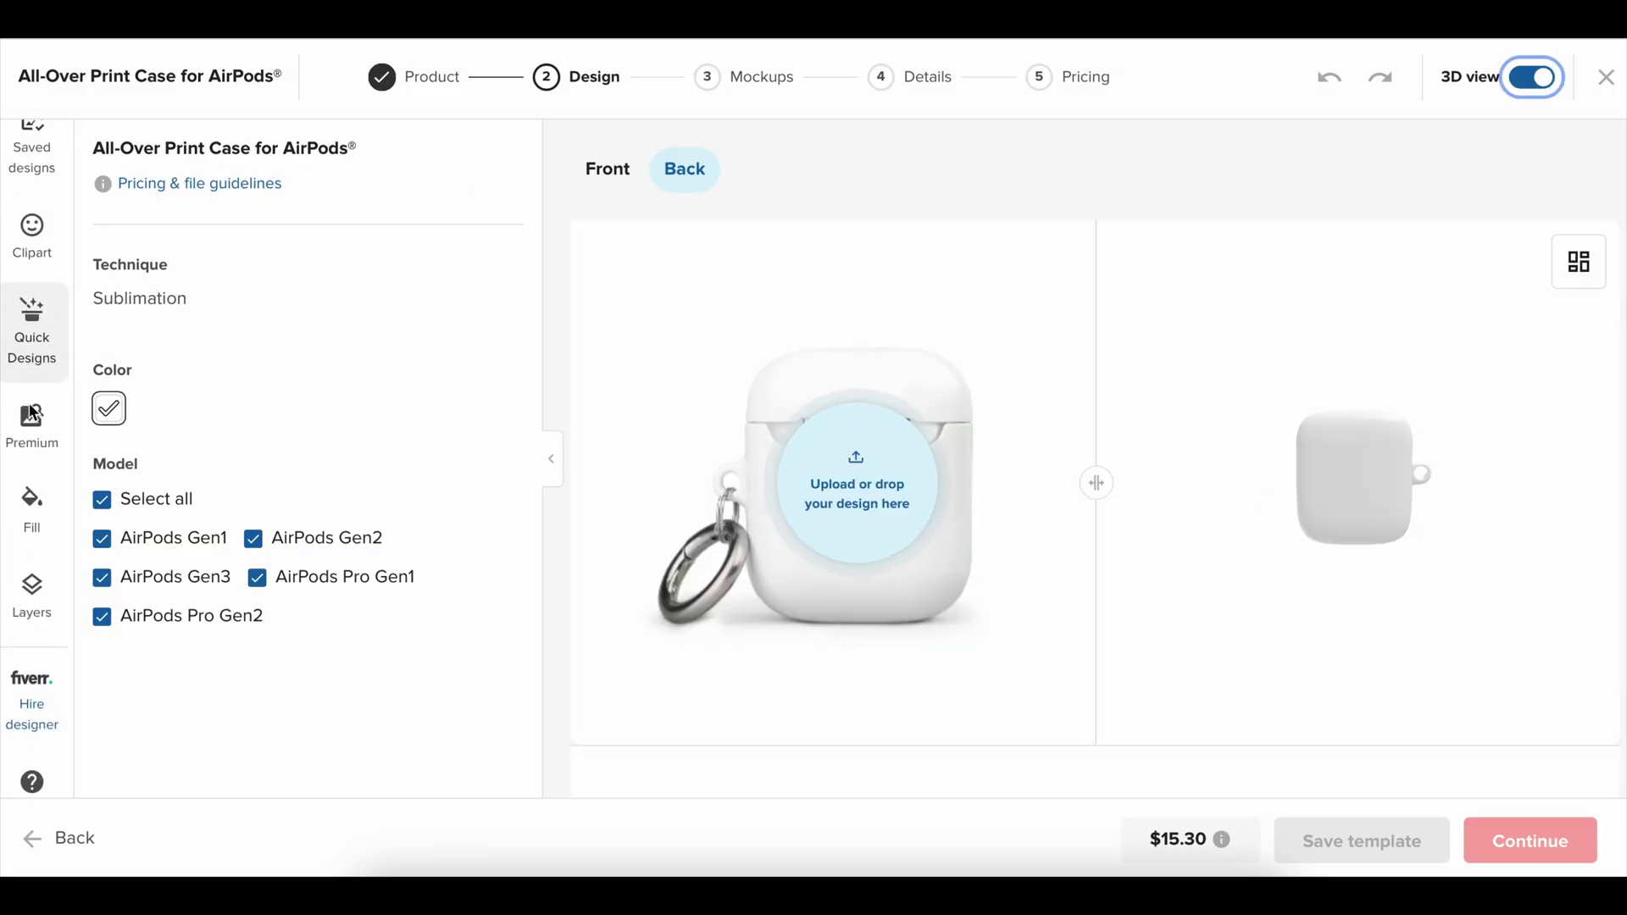
scroll(36, 415, up, 5)
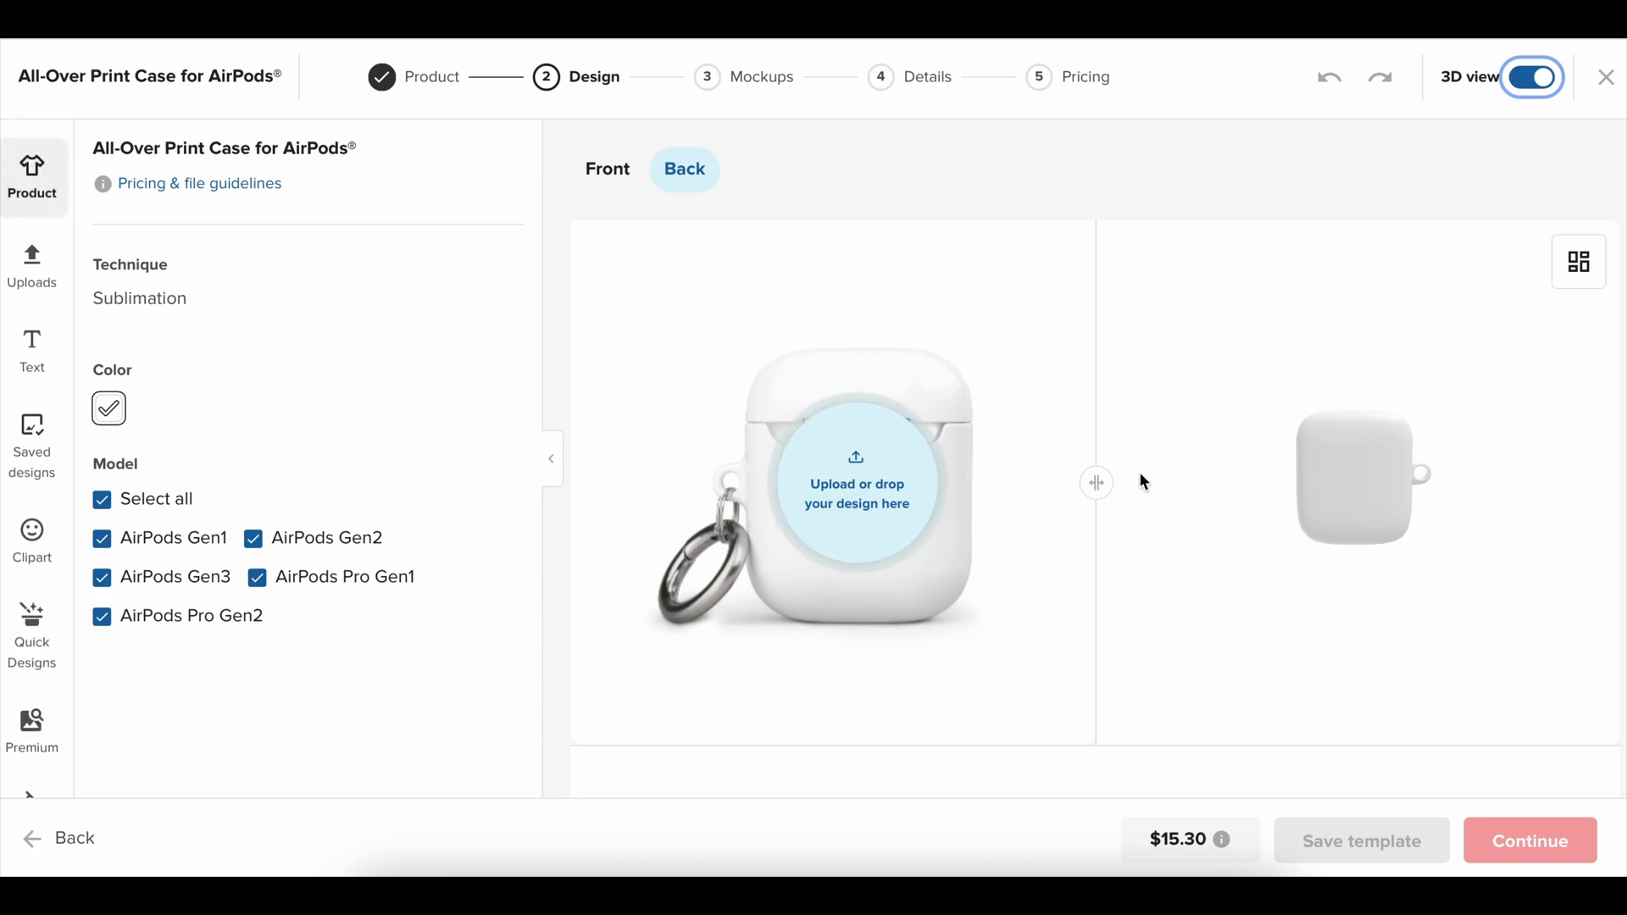
scroll(1249, 521, down, 3)
click(1361, 335)
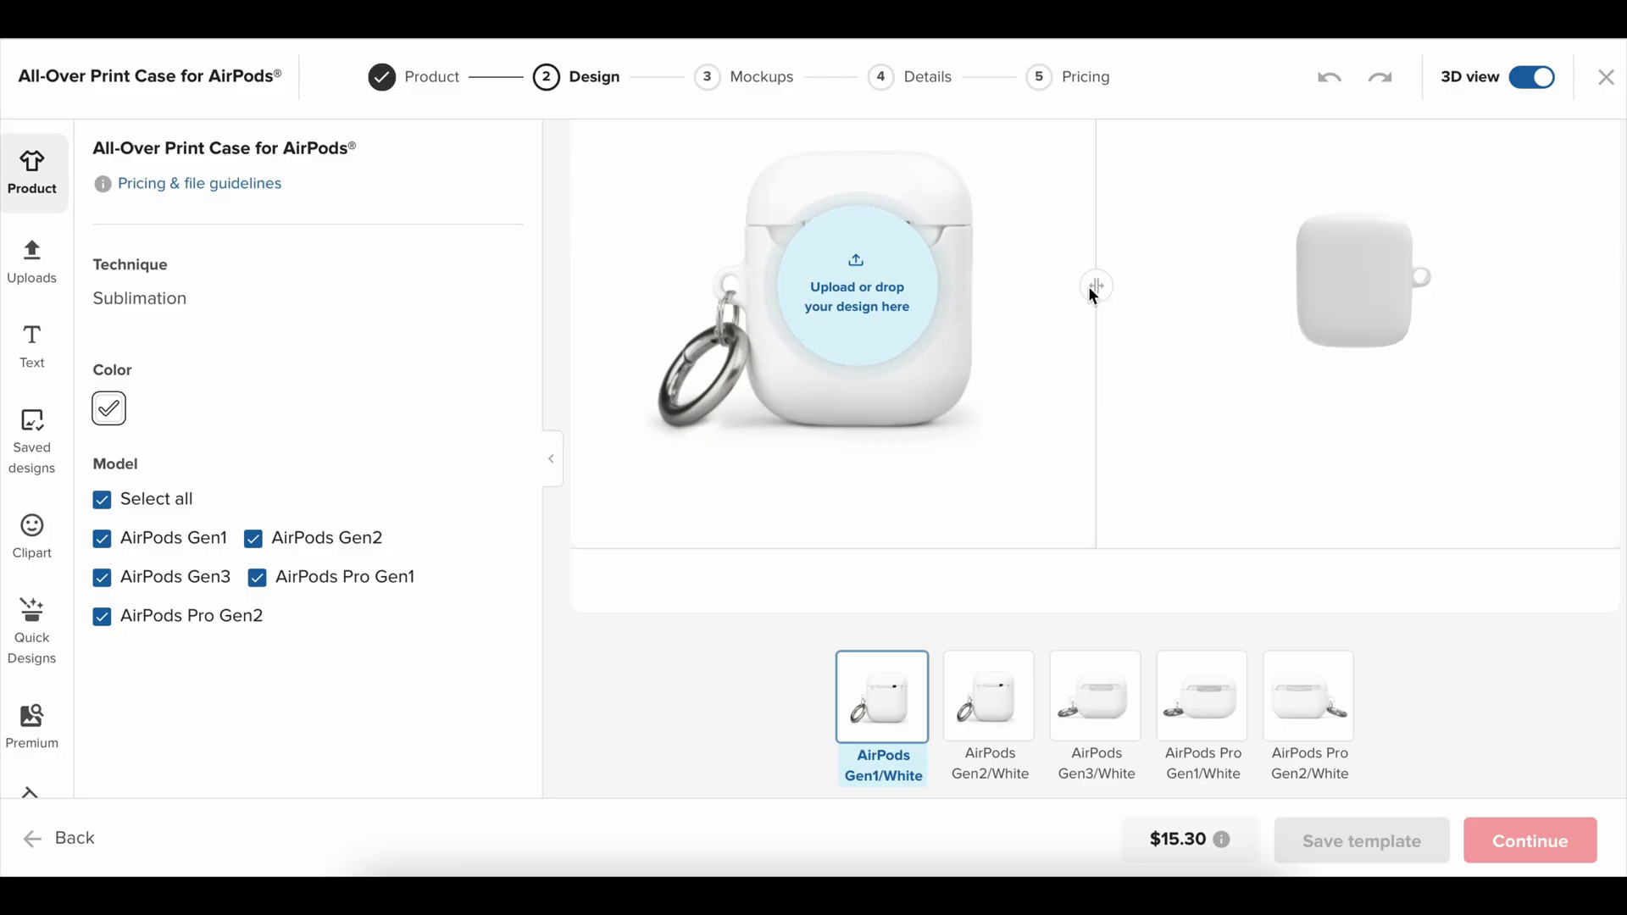
scroll(1118, 318, up, 2)
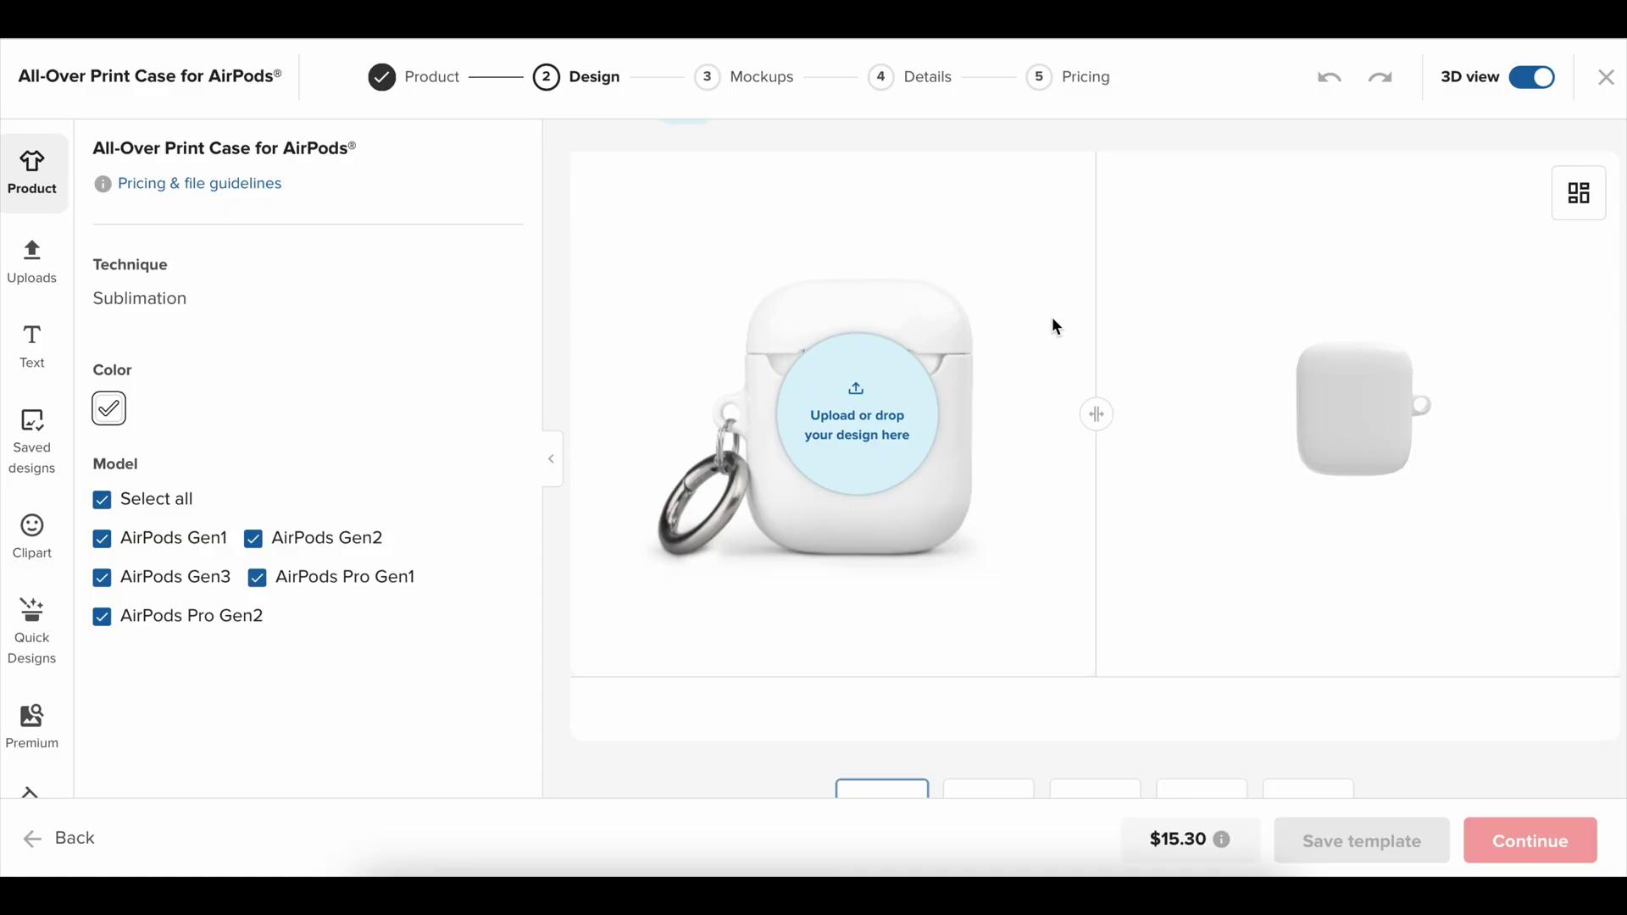
scroll(1047, 335, down, 2)
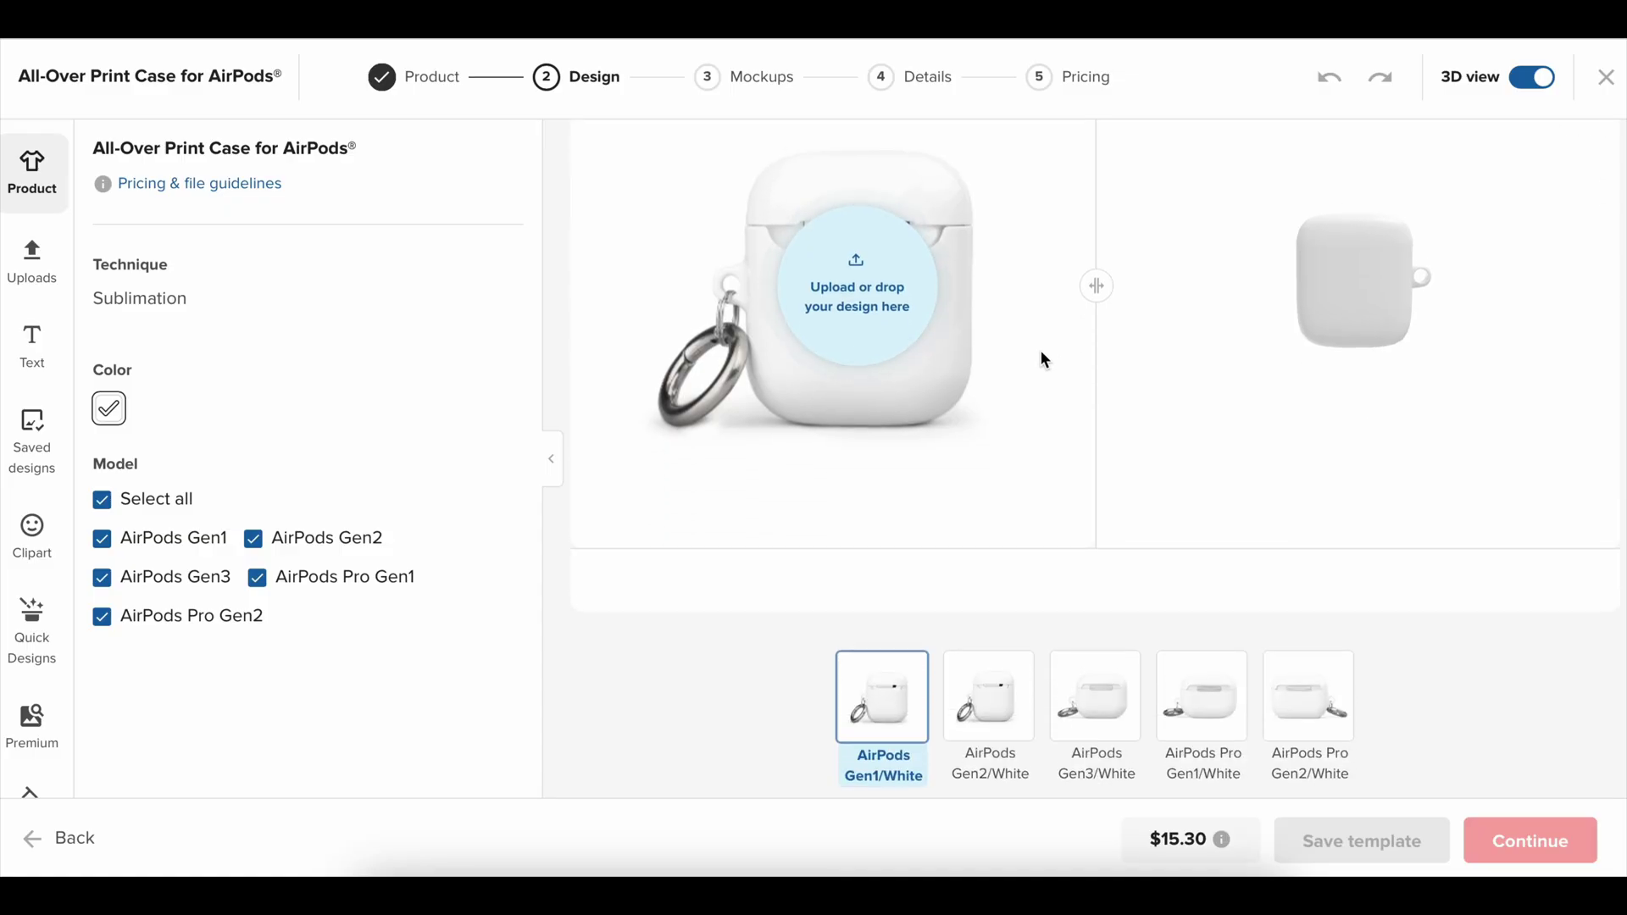
- Leave the design editor for My products and show the next page of suggested products
click(1604, 78)
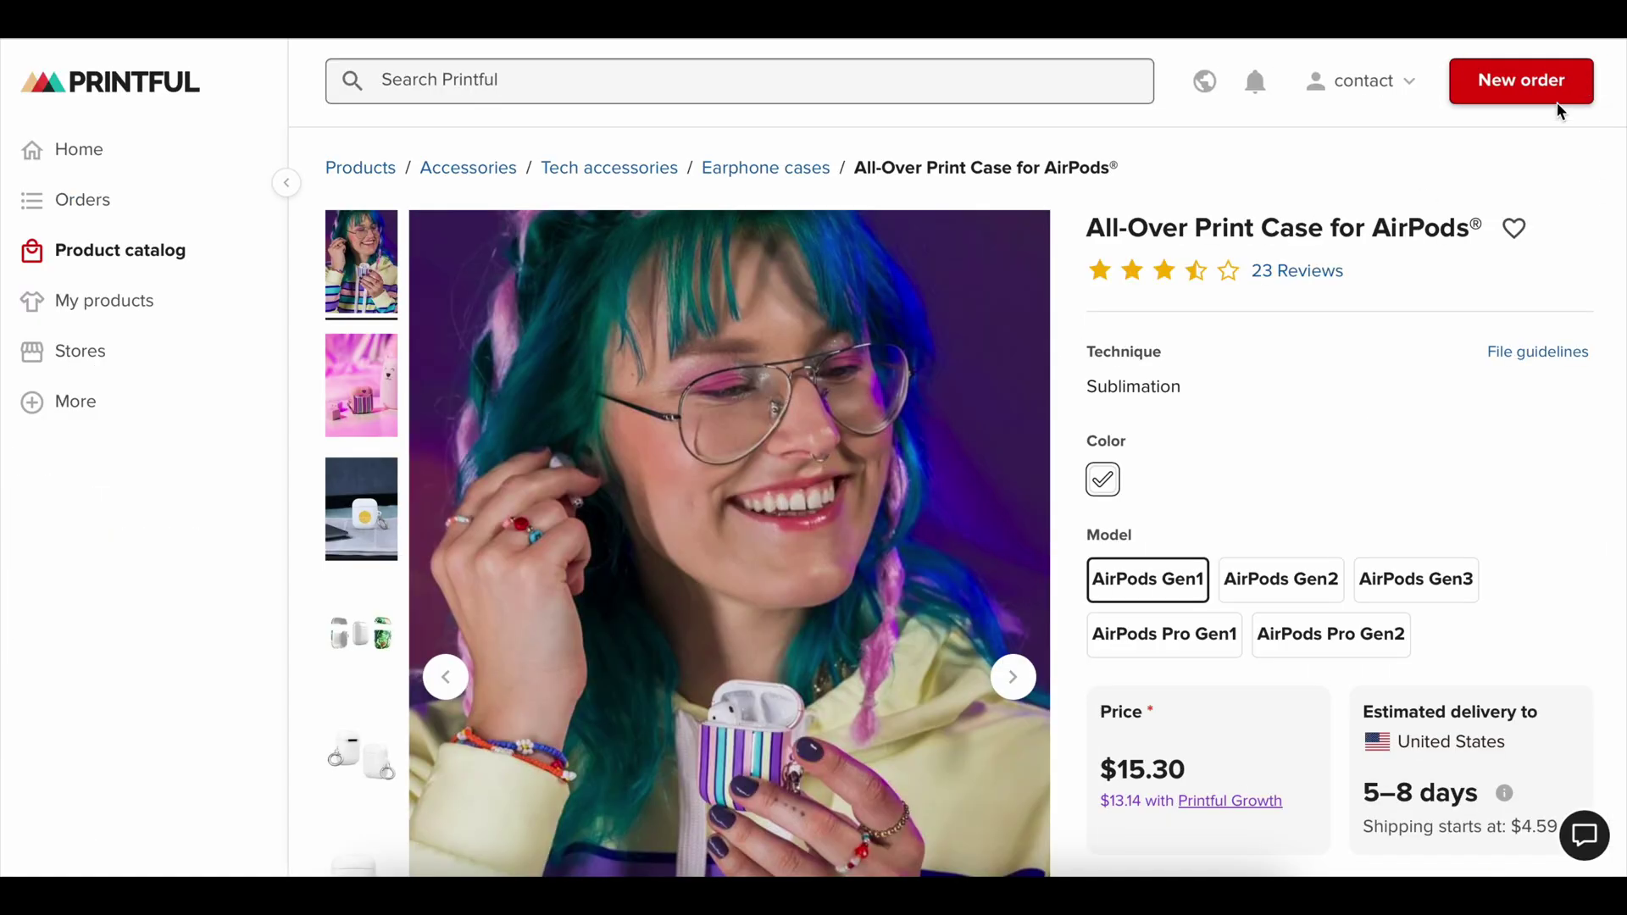
click(113, 289)
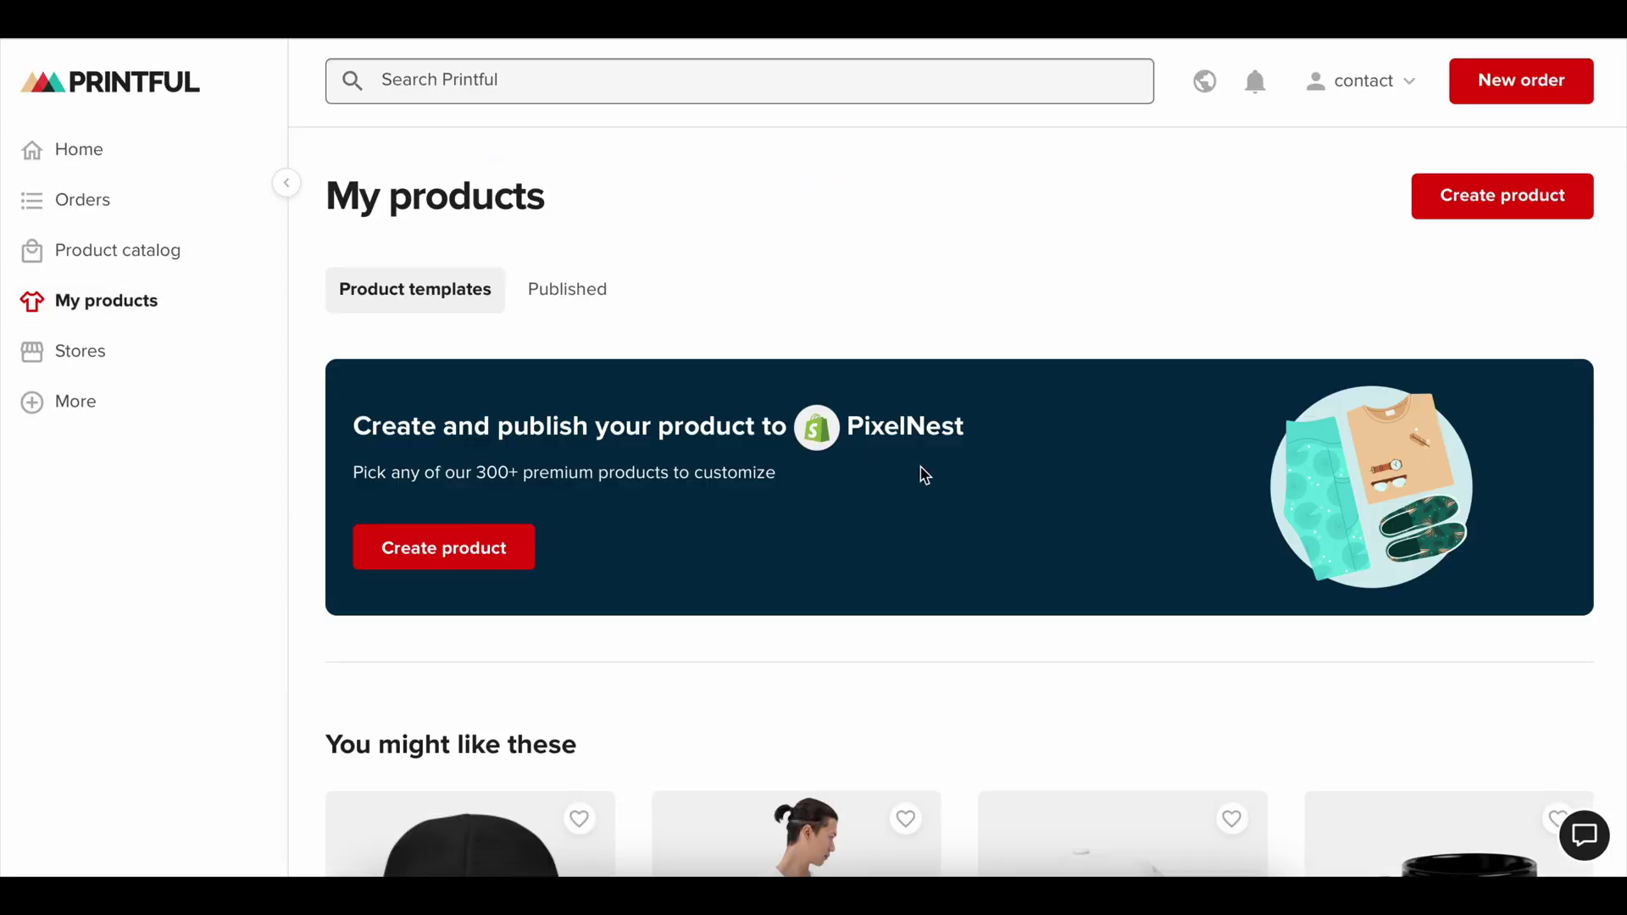
scroll(920, 471, down, 6)
scroll(920, 473, down, 4)
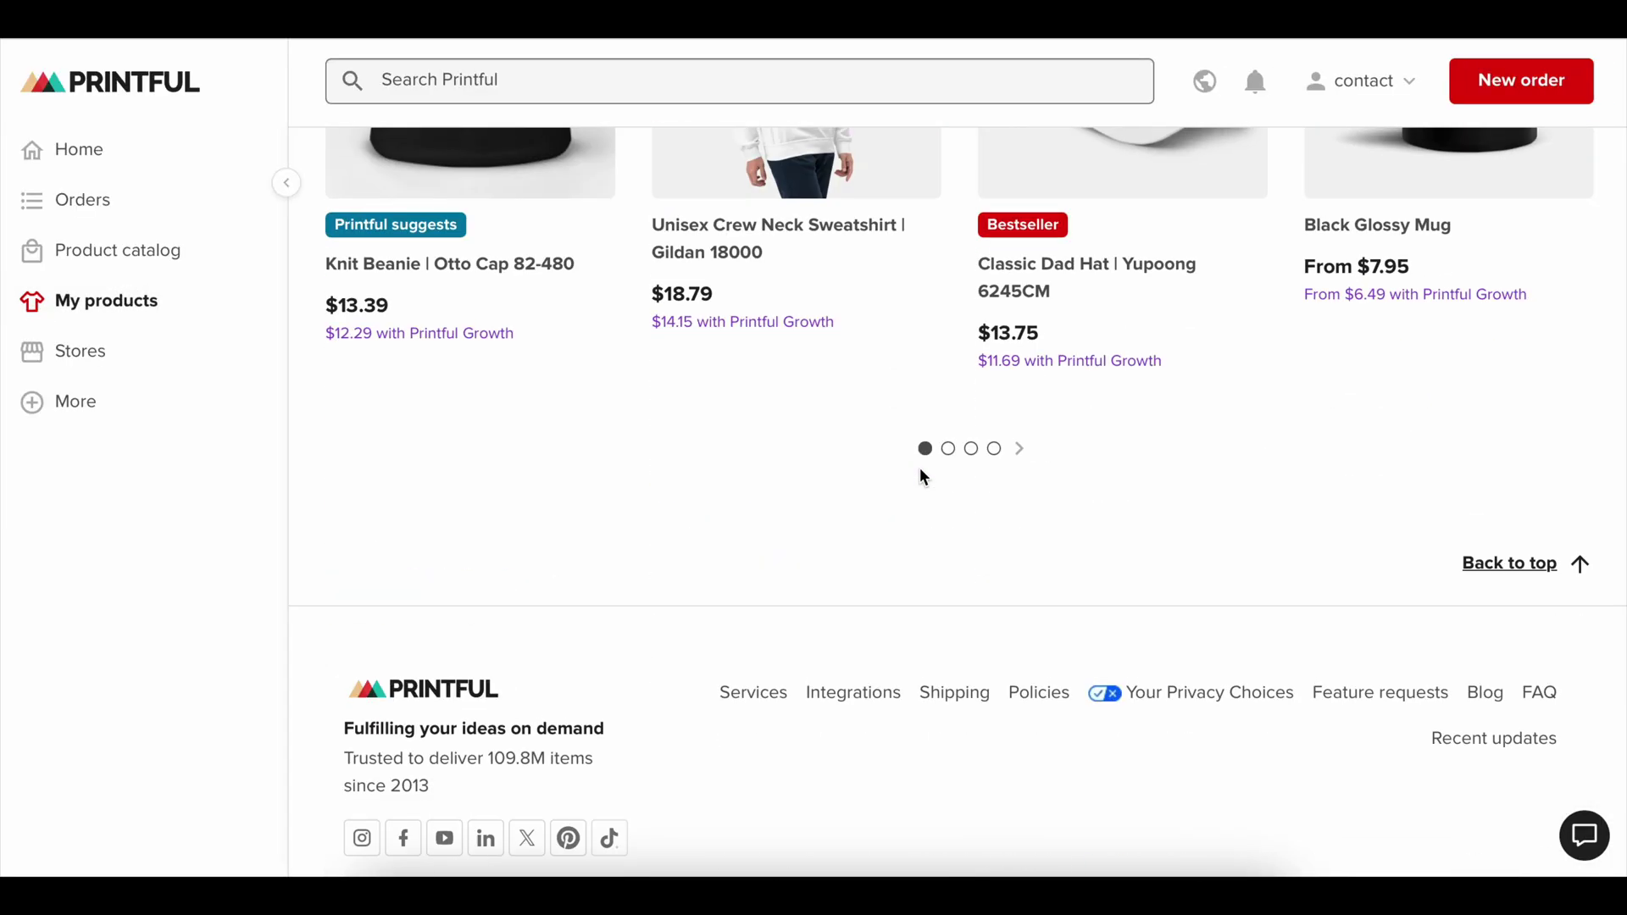
scroll(912, 468, up, 3)
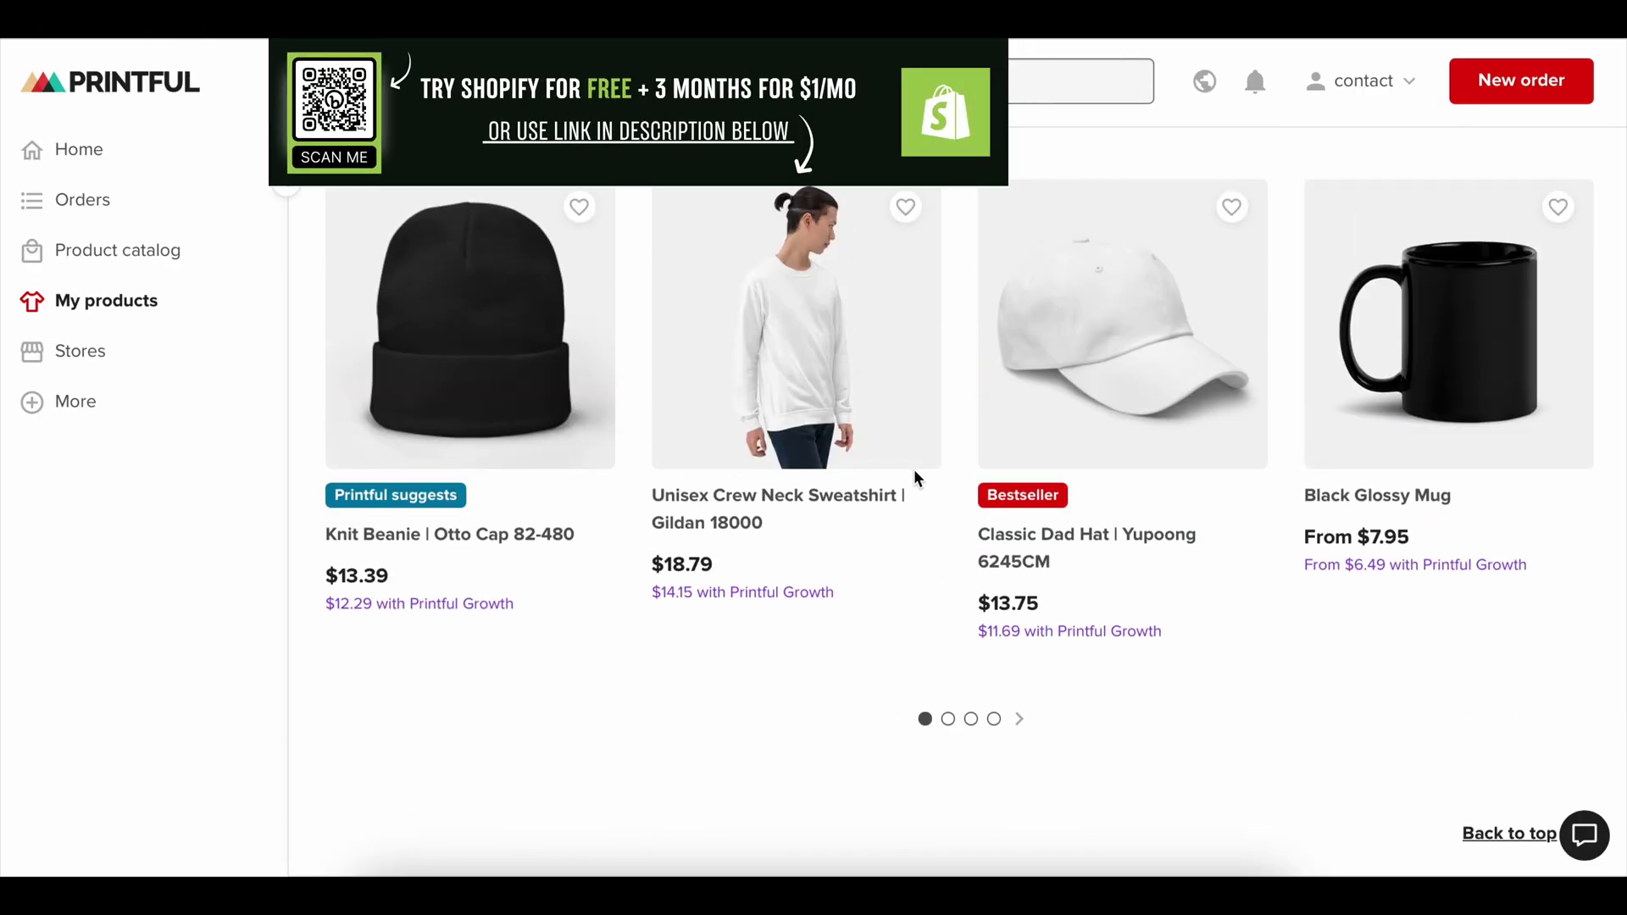
scroll(913, 467, down, 4)
click(1018, 347)
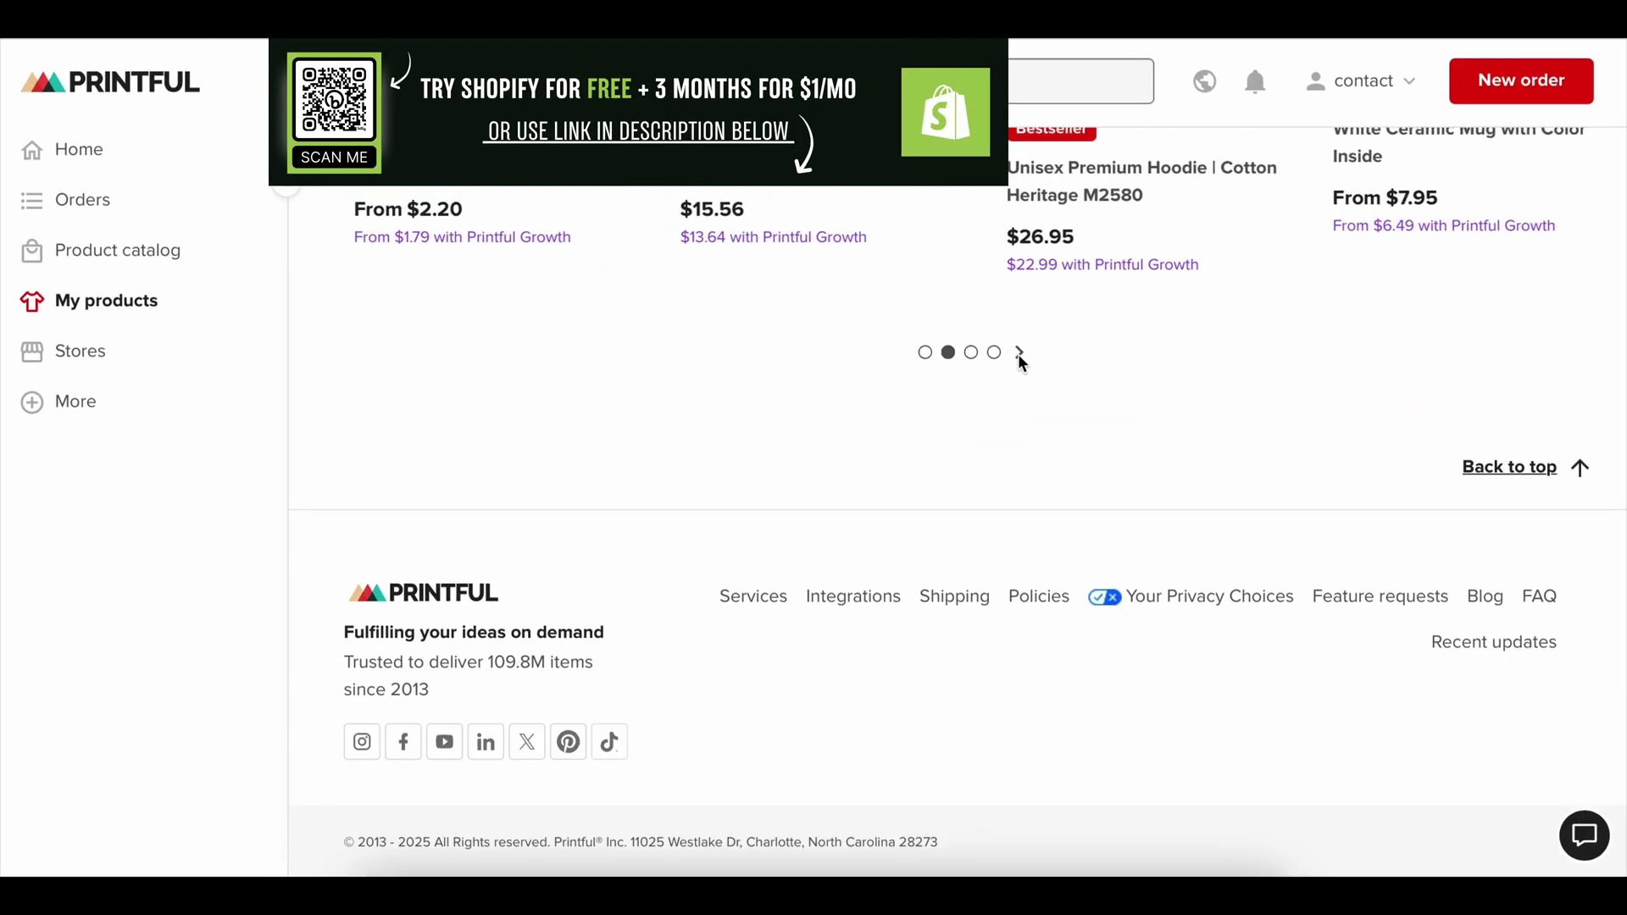
- Open the Kiss-Cut Stickers product page from the suggestions
scroll(992, 390, up, 4)
scroll(993, 393, up, 3)
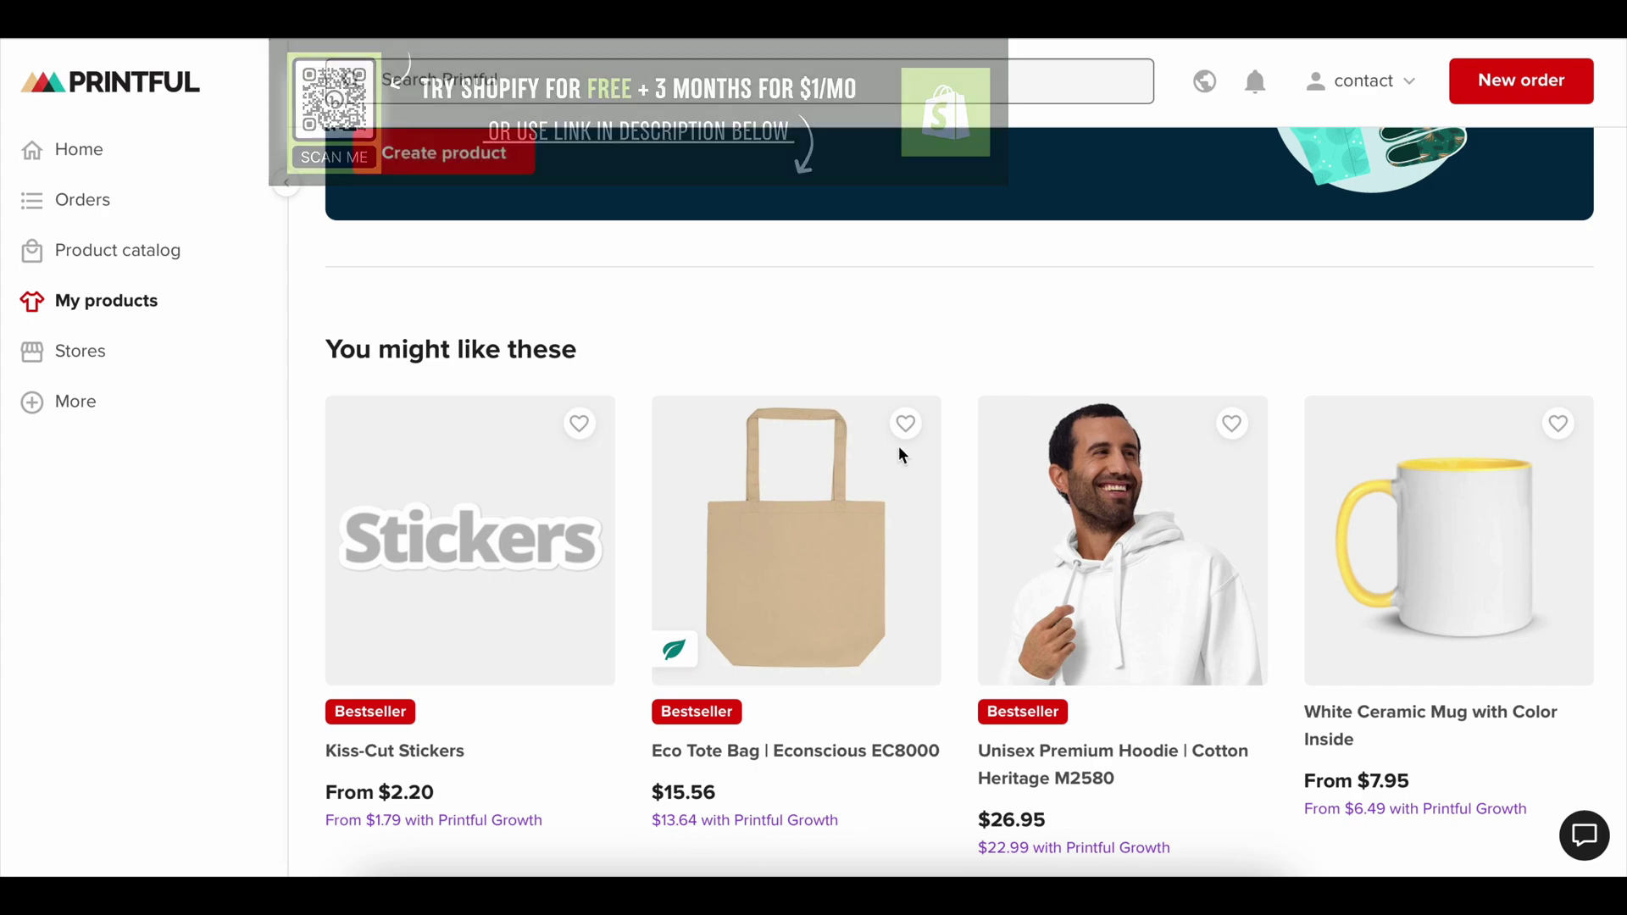
click(458, 627)
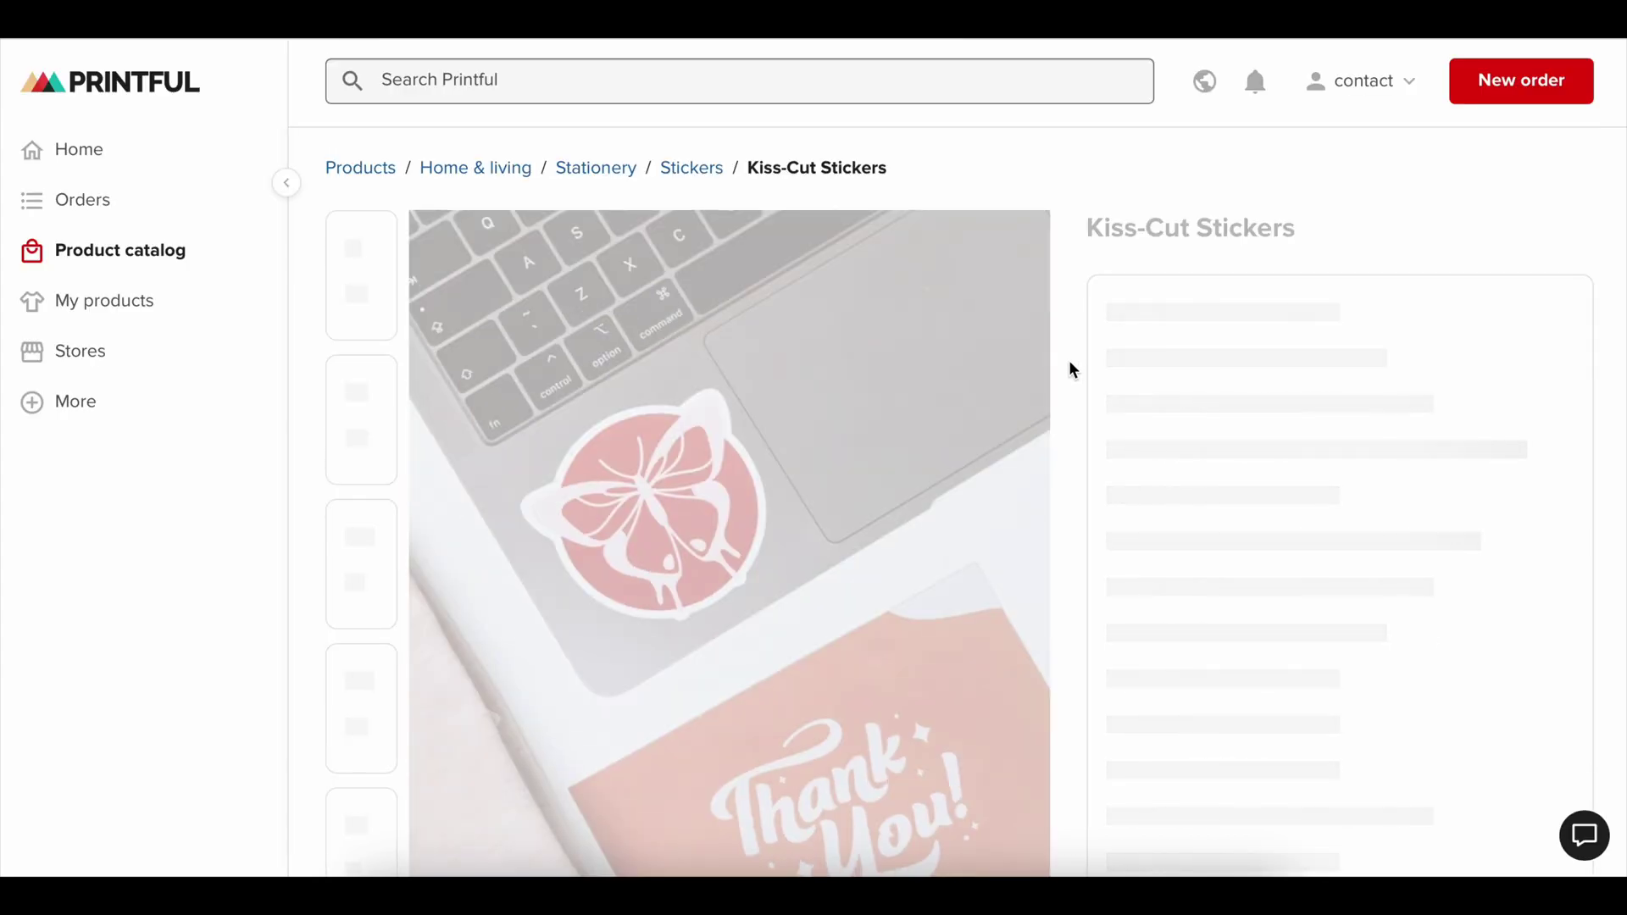
- Start designing Kiss-Cut Stickers, close the designer unsaved, and return to Earphone cases
scroll(1237, 432, down, 2)
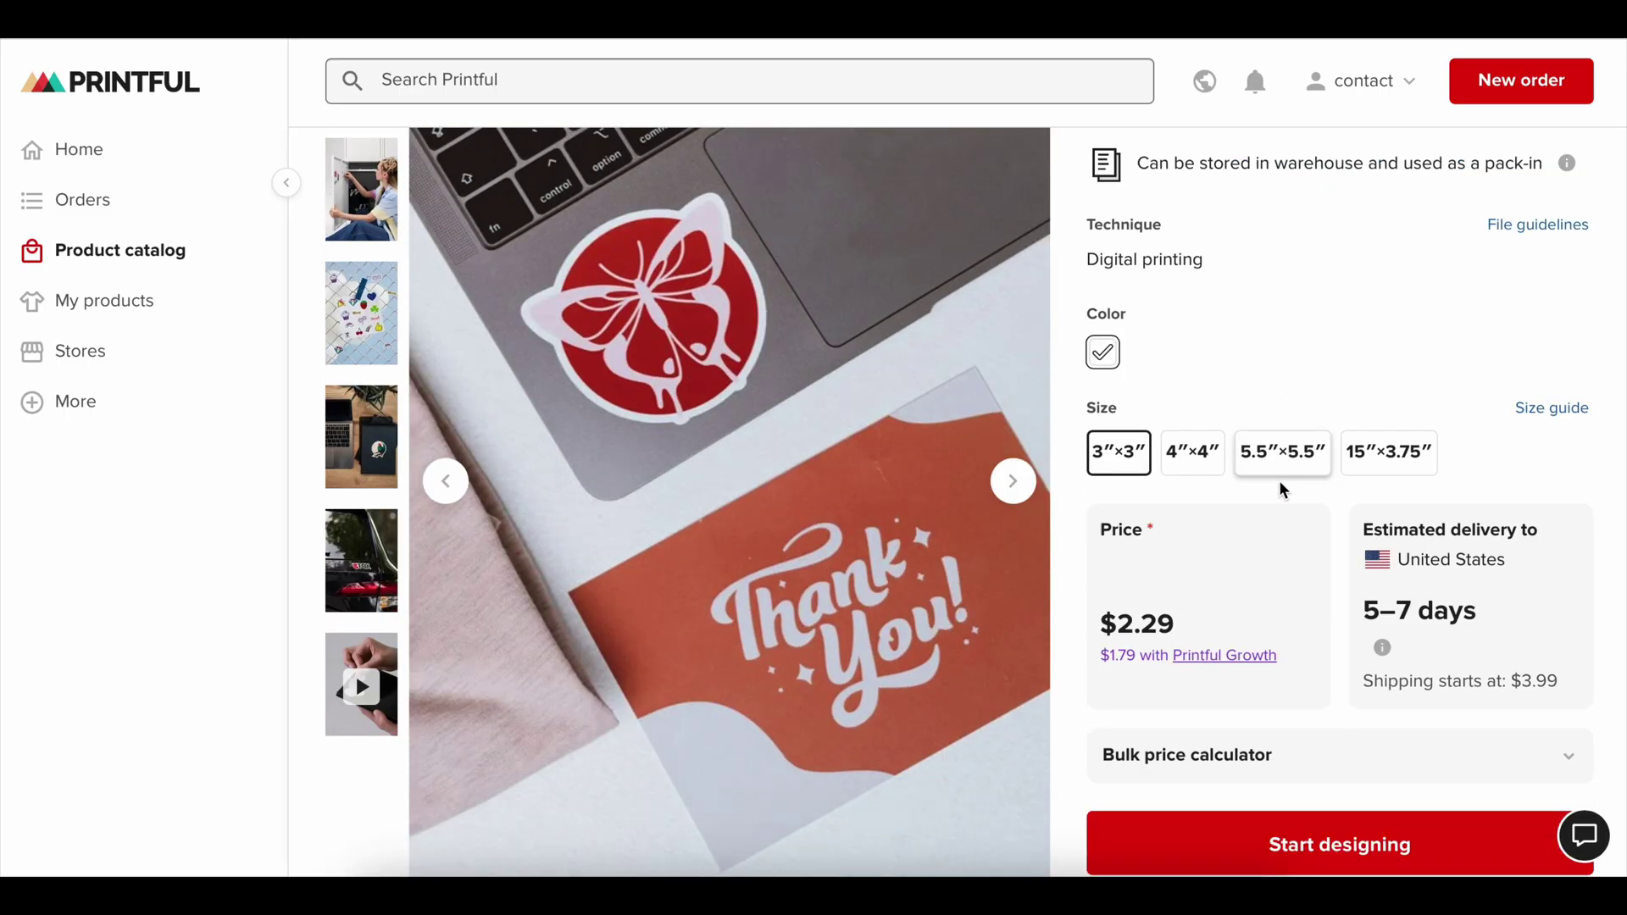
scroll(1281, 486, down, 2)
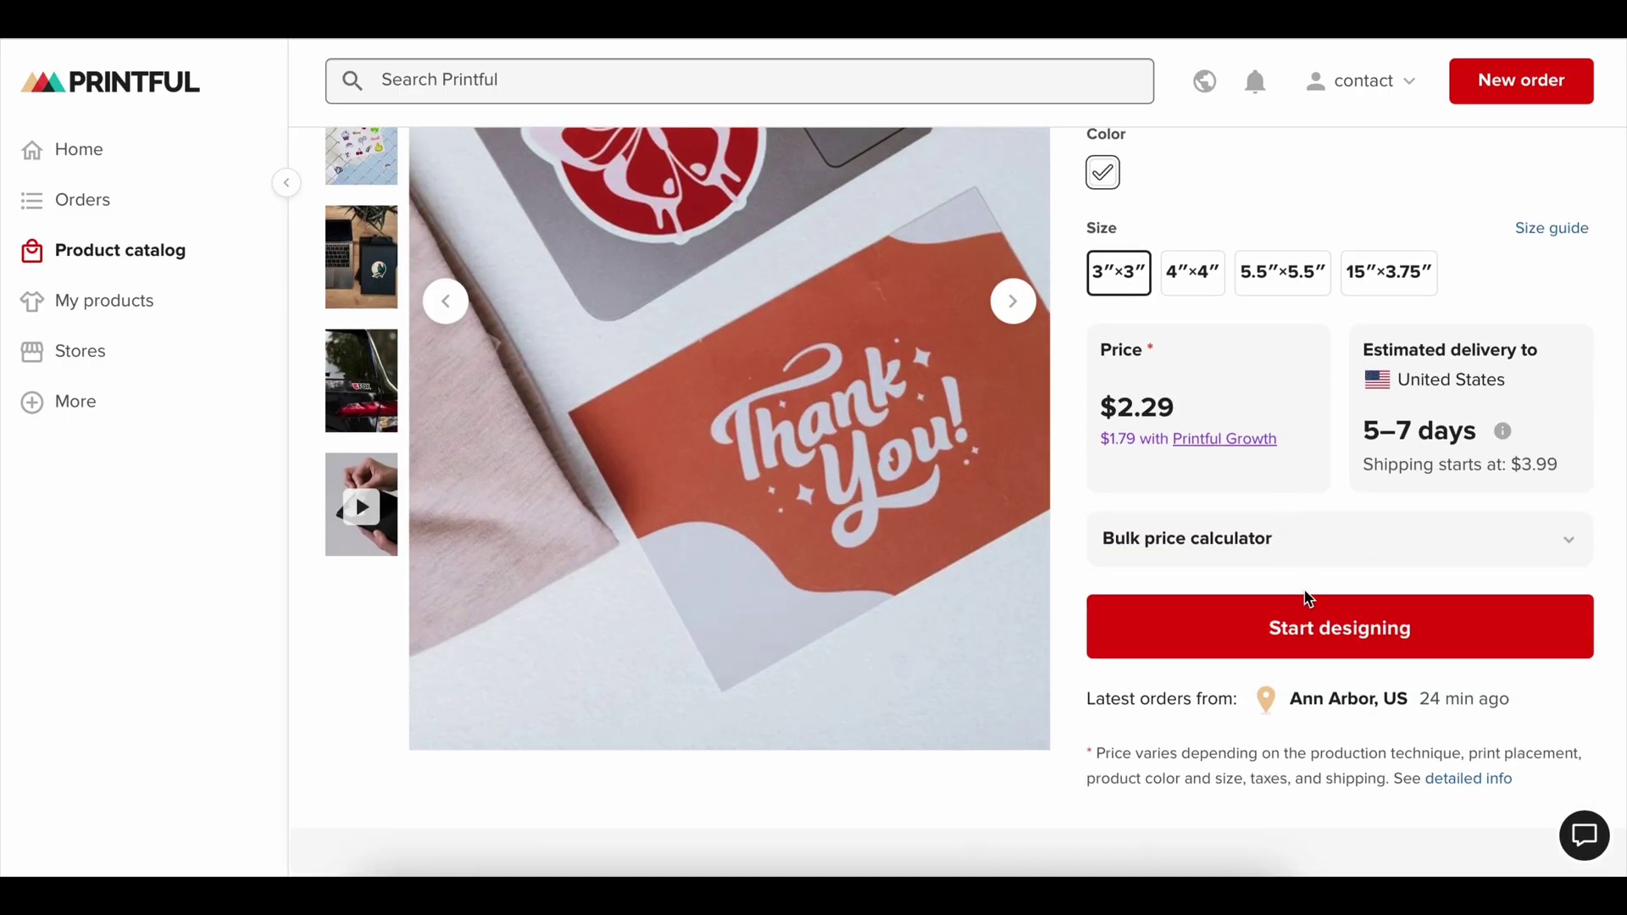
click(1282, 645)
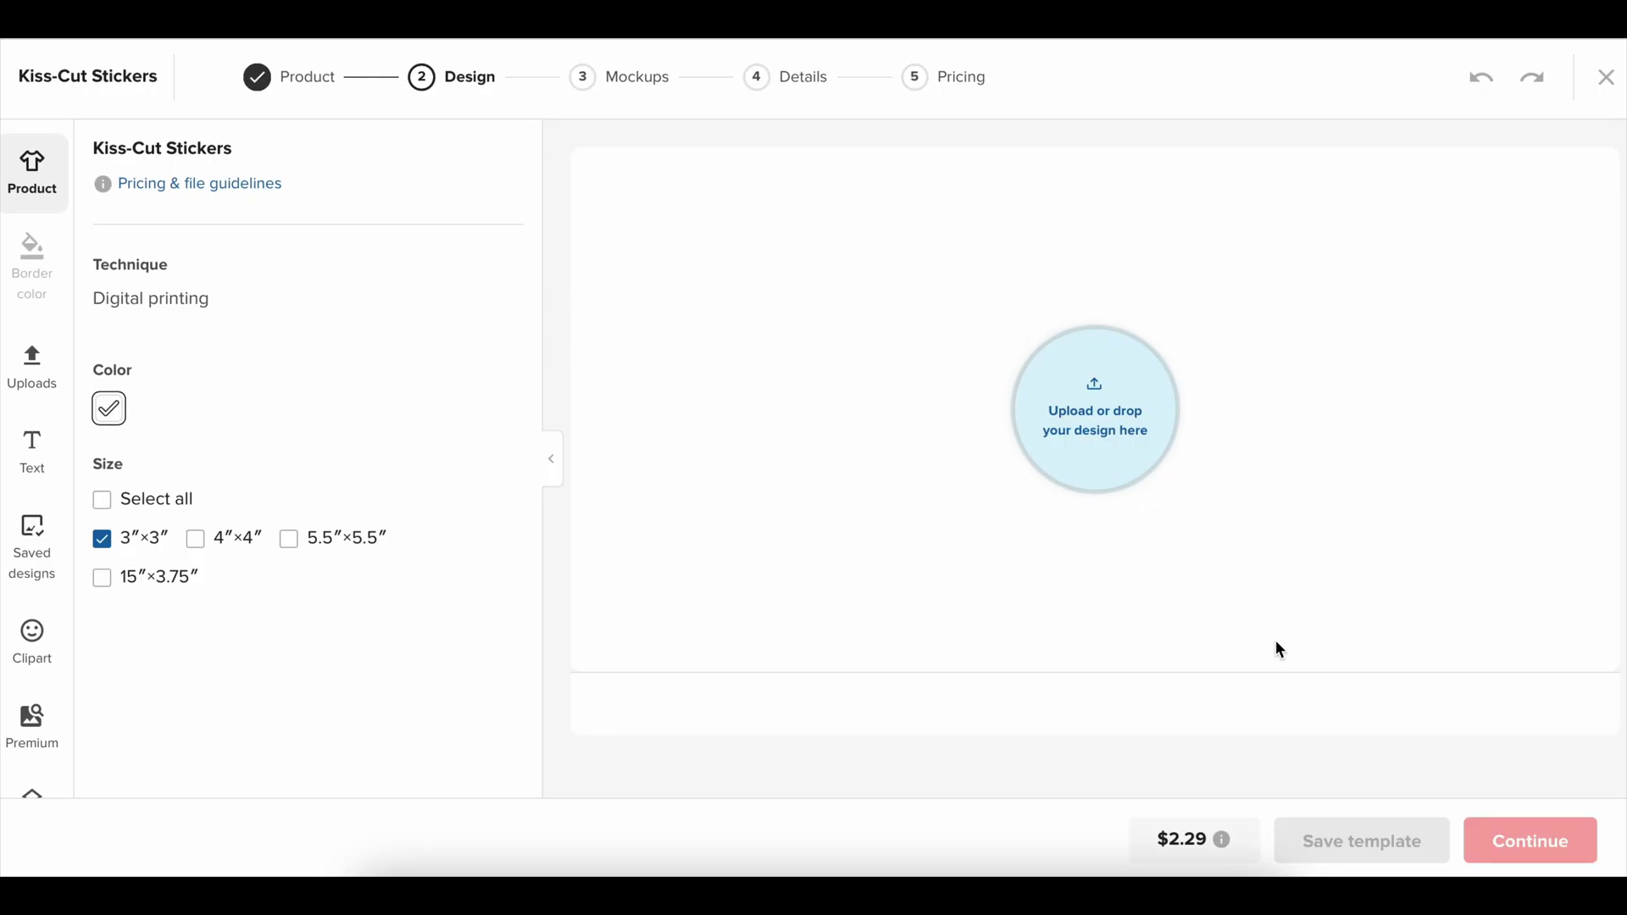
click(1606, 78)
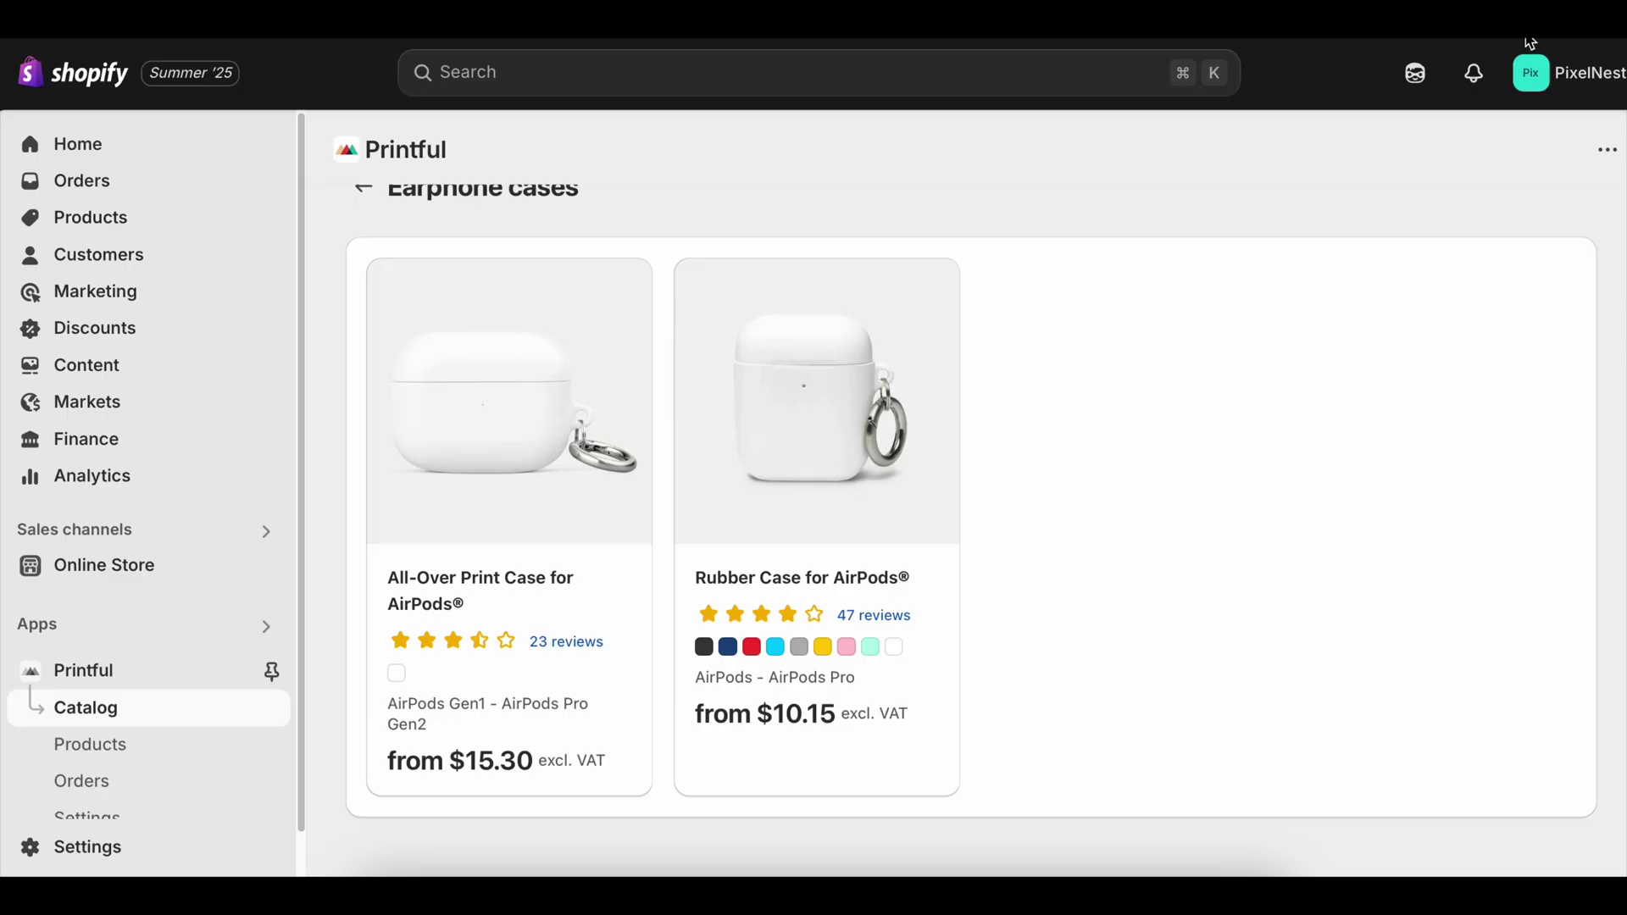
scroll(1317, 463, up, 1)
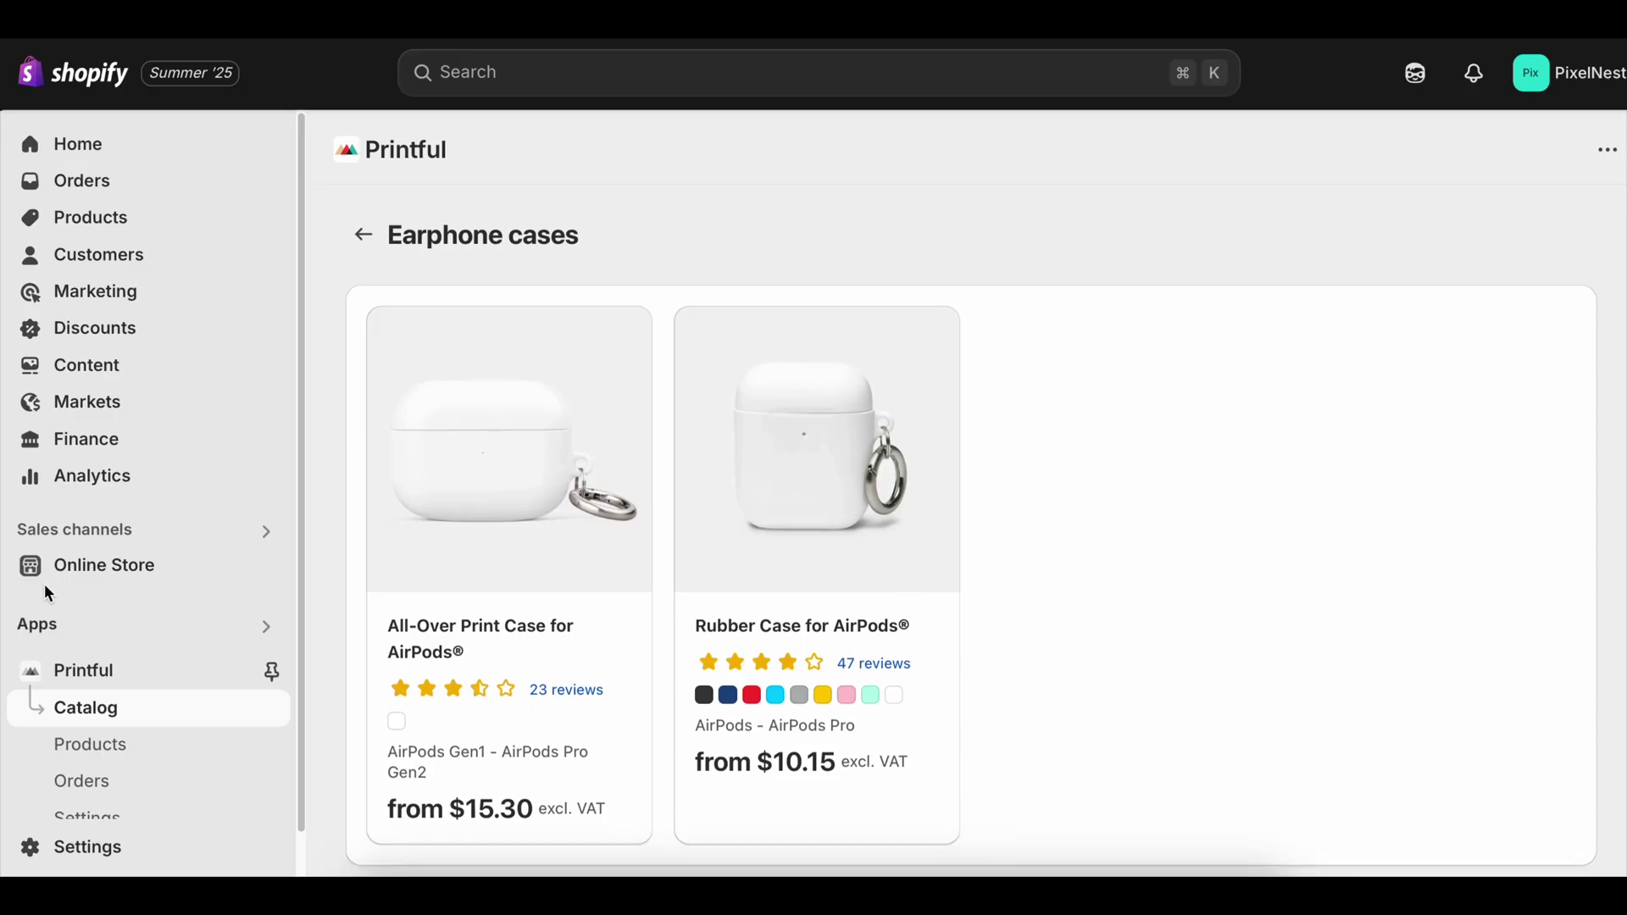
scroll(185, 536, down, 1)
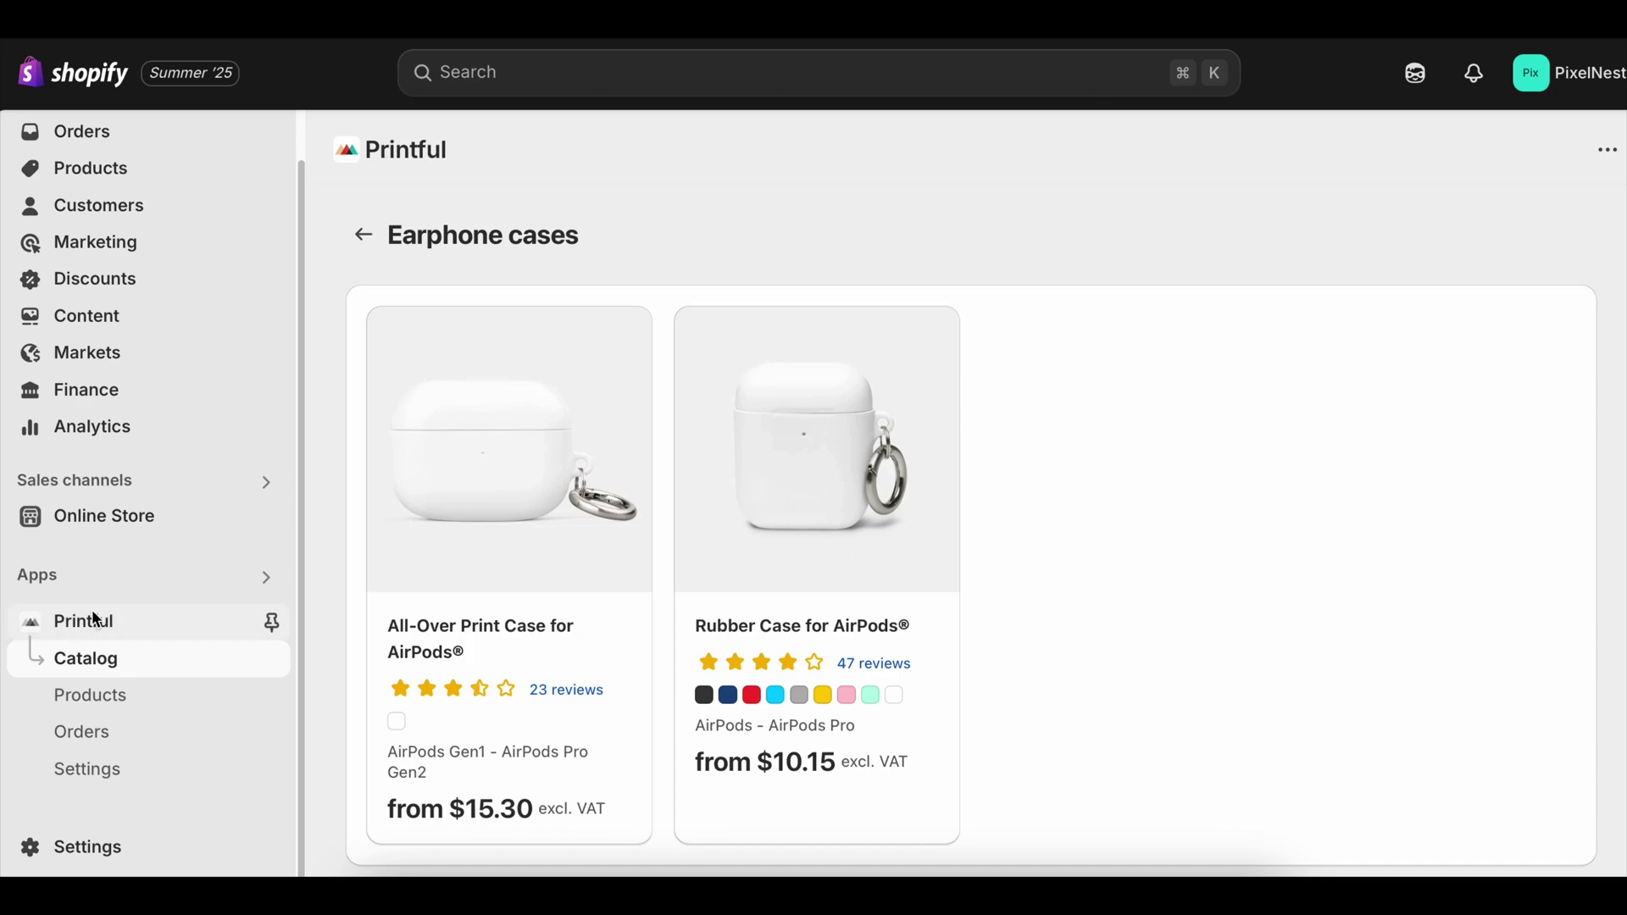
- Browse all recommended apps for the store and pick Syncee Dropshipping to install
click(89, 581)
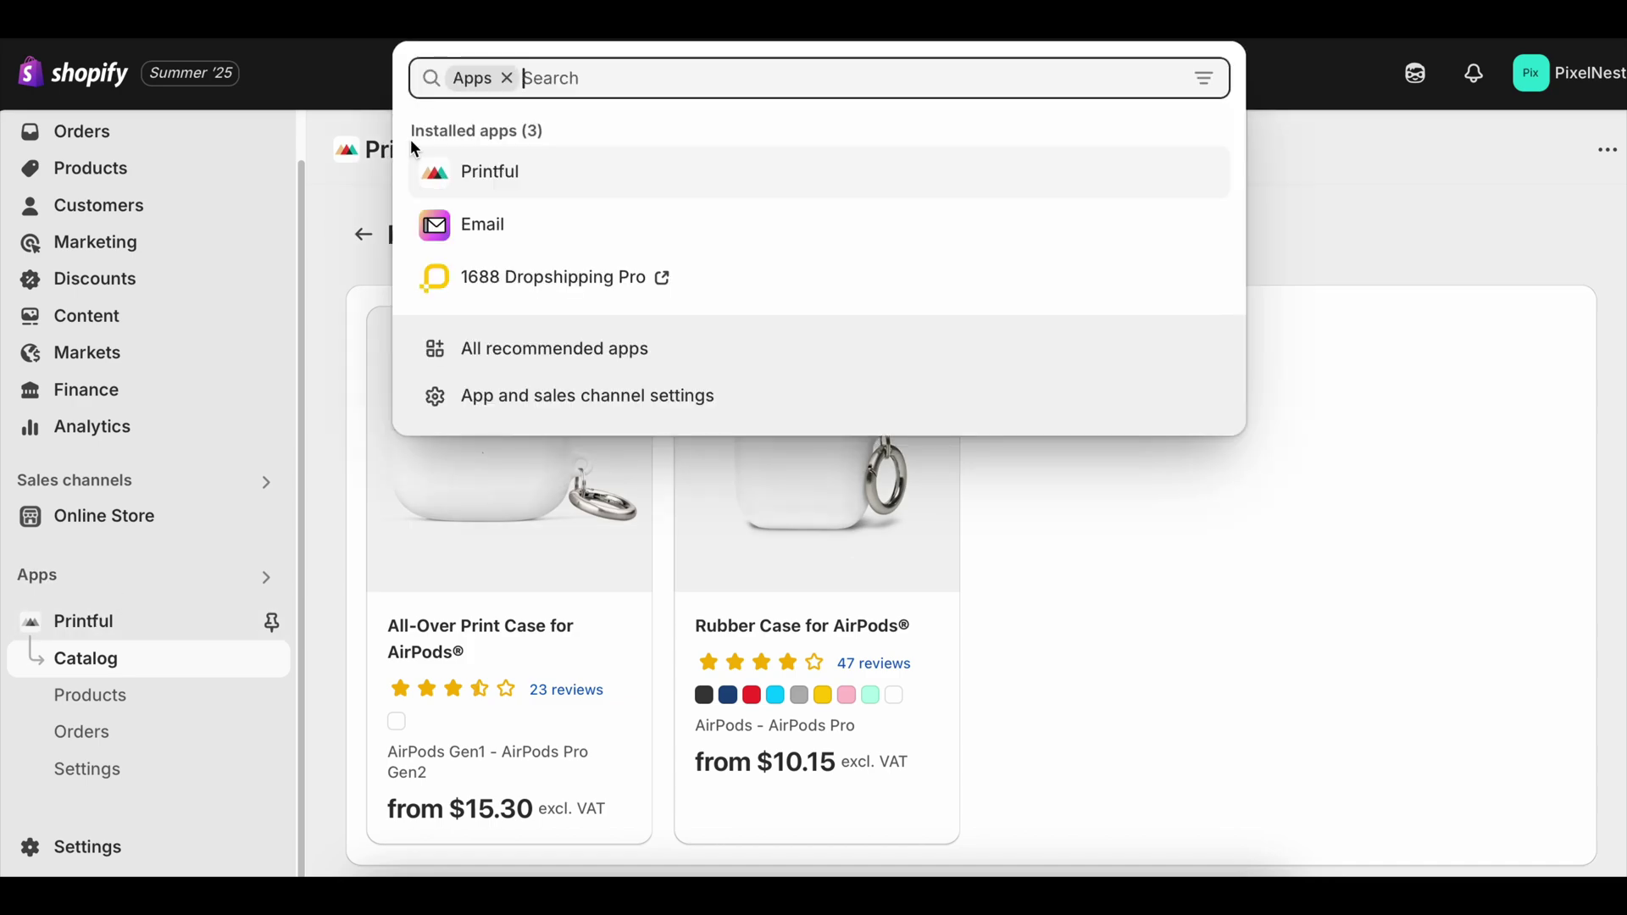
click(615, 349)
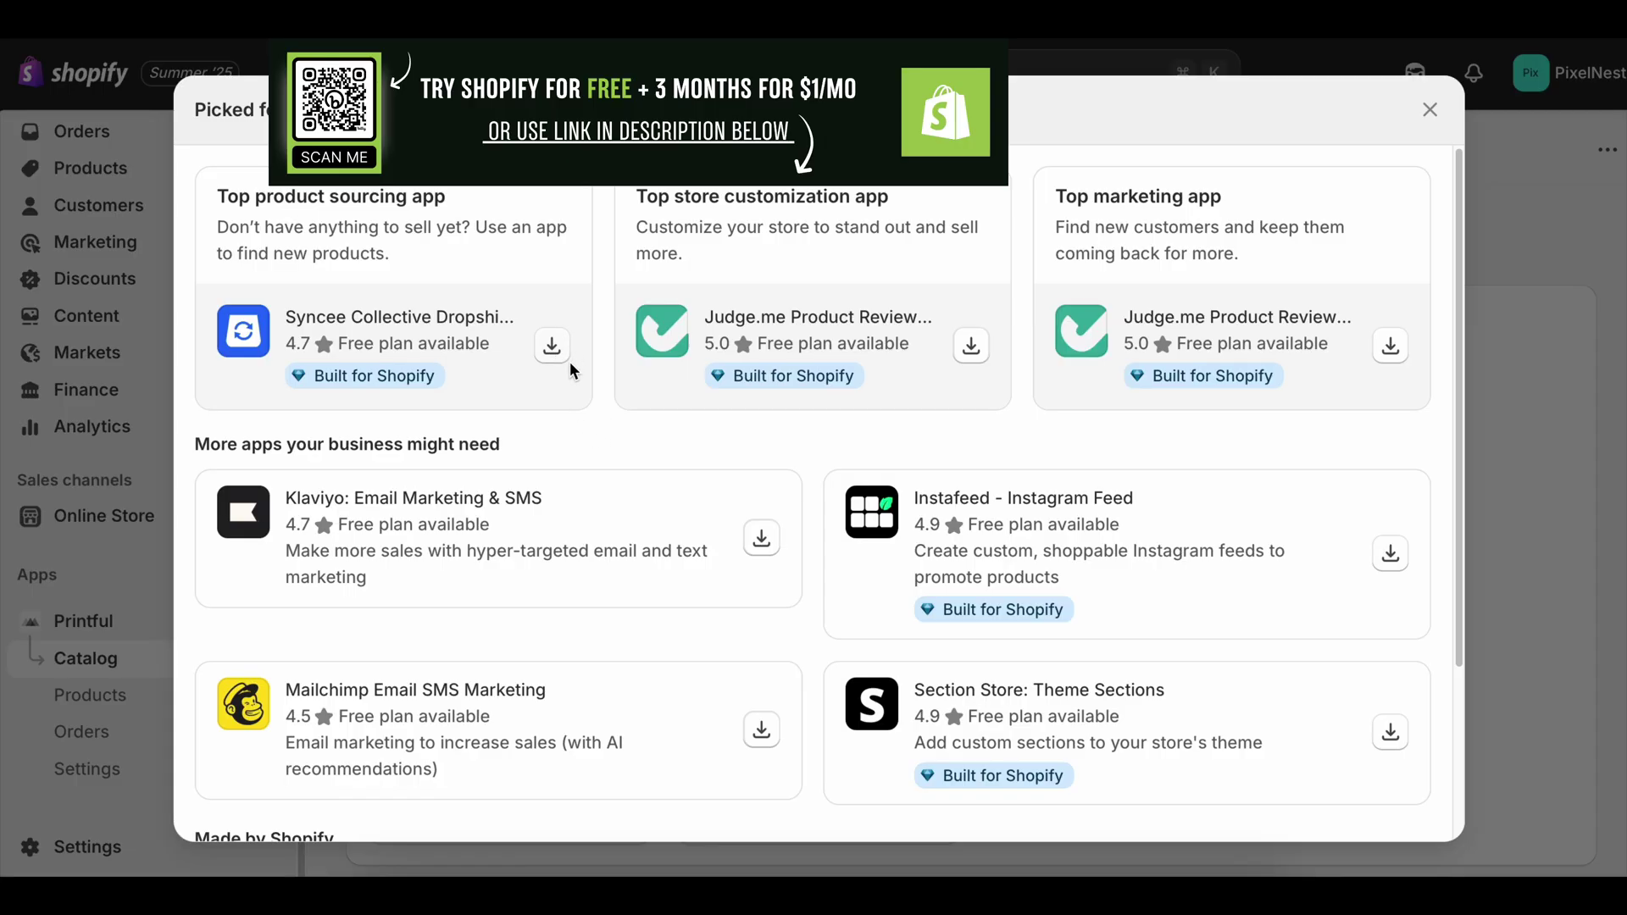
click(559, 350)
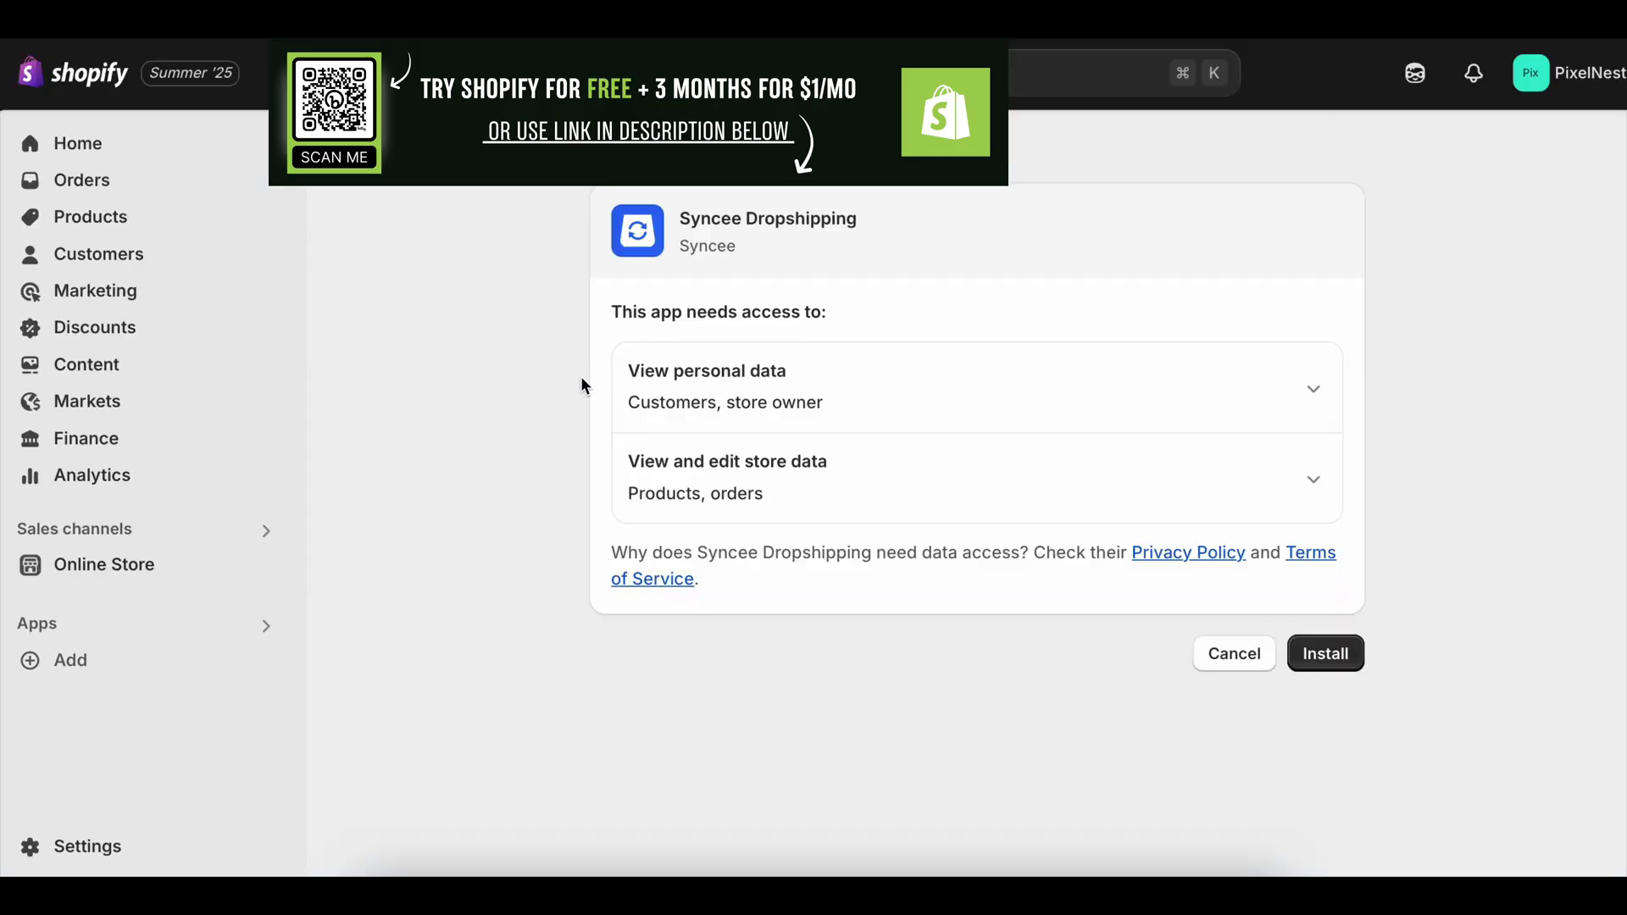
- Install Syncee and choose Computer & Office, Mobile Phones & Accessories, and Gift & Gadgets categories
click(1327, 658)
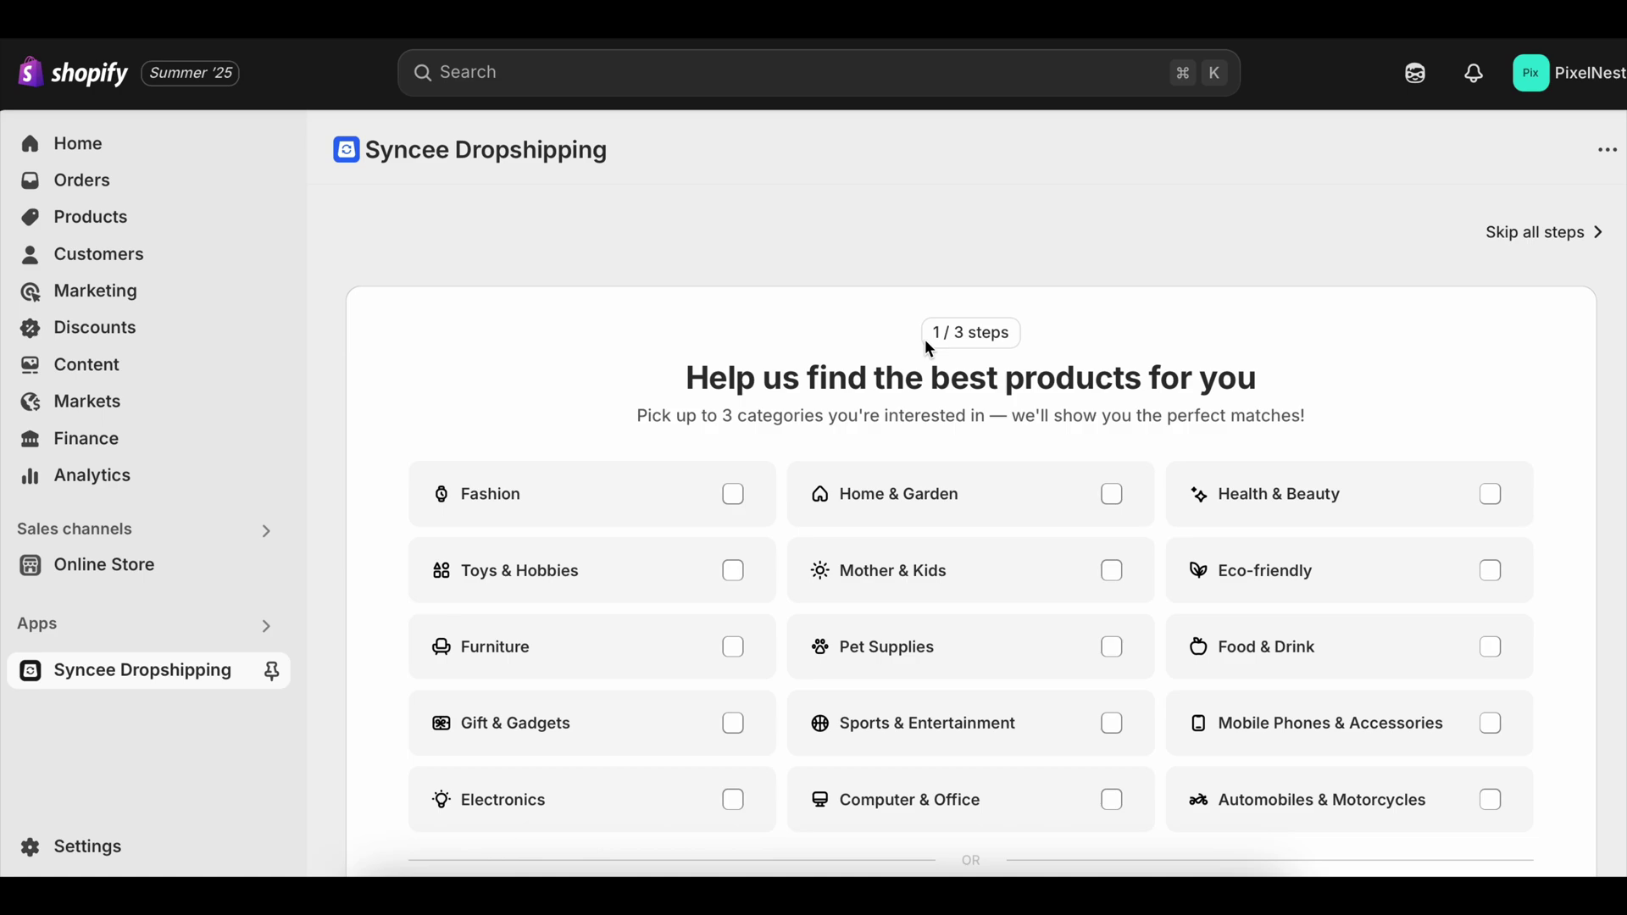
scroll(908, 396, down, 2)
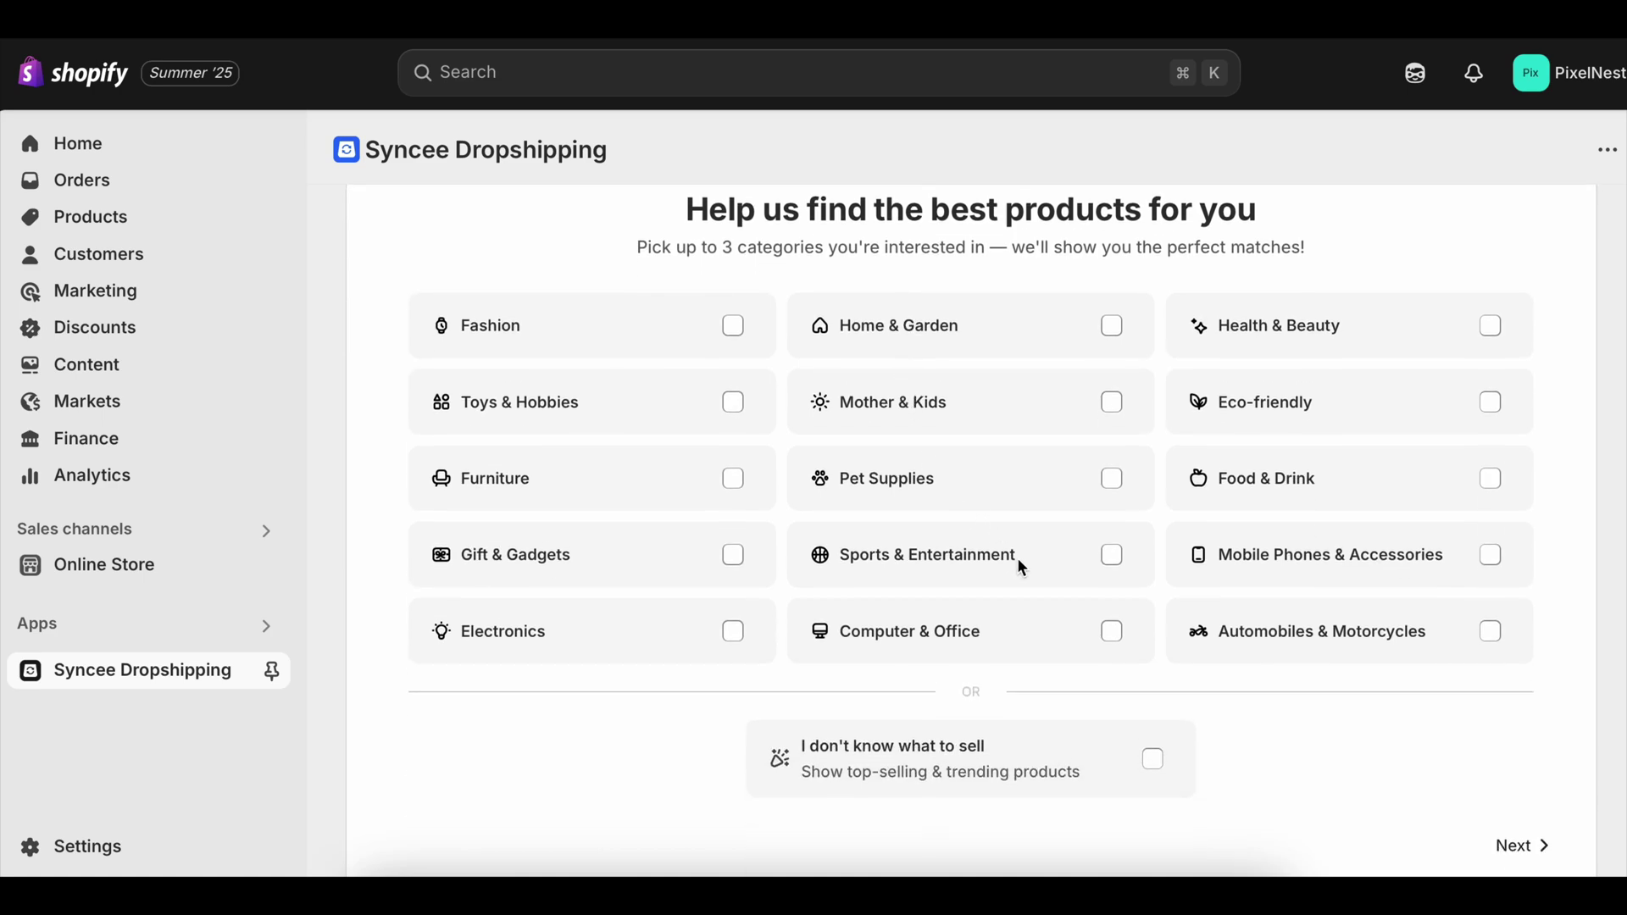
click(1111, 631)
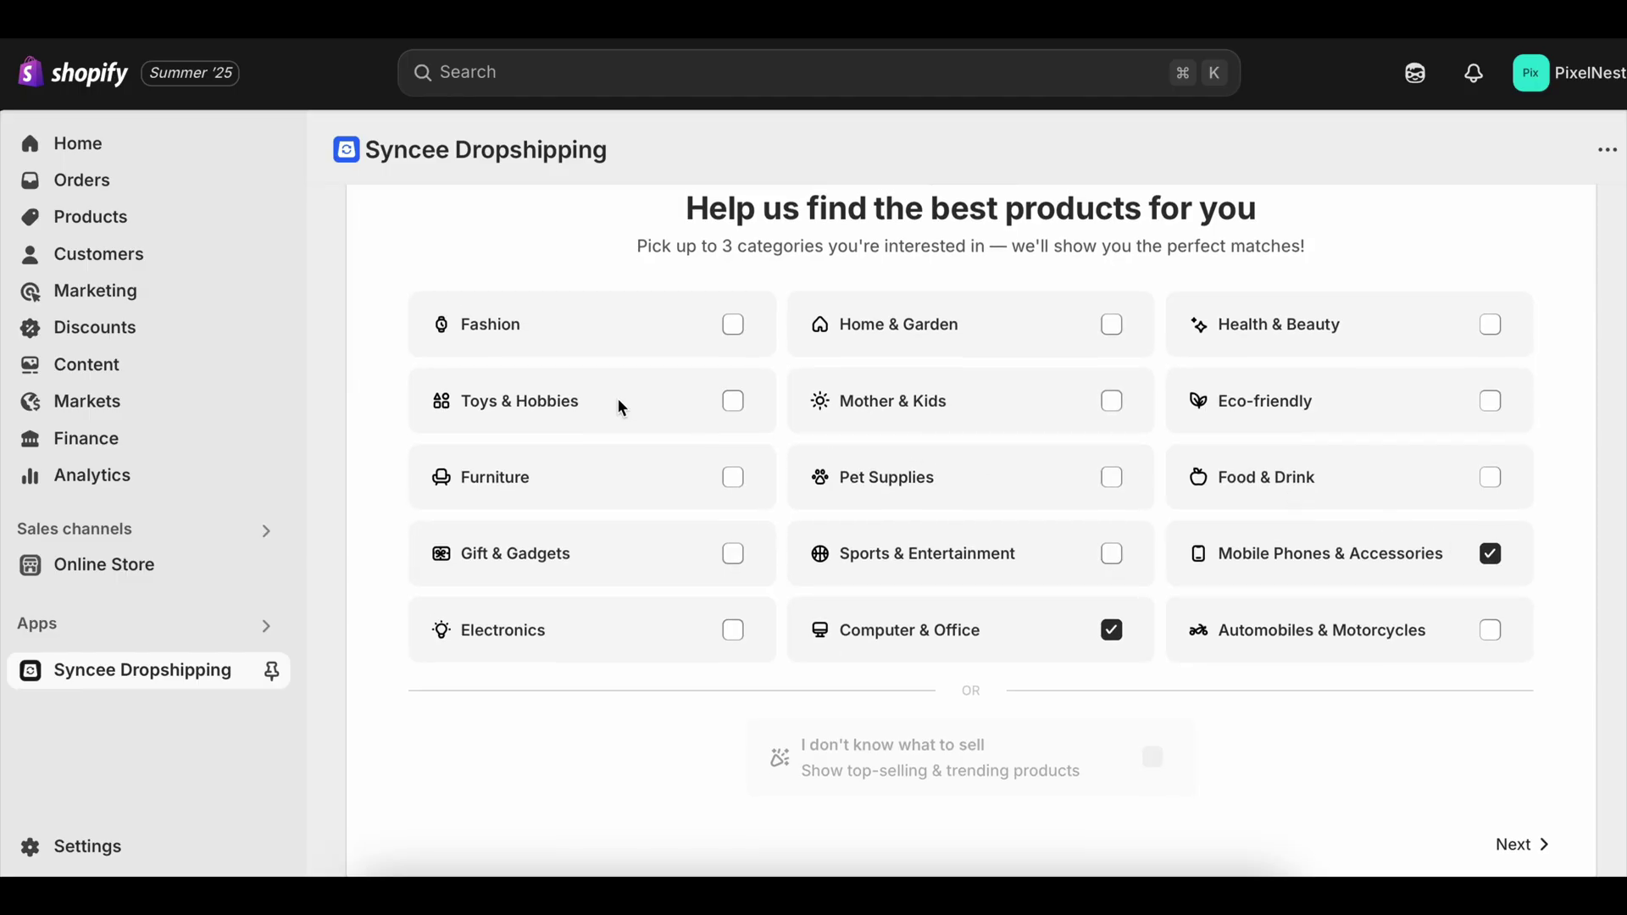
click(634, 558)
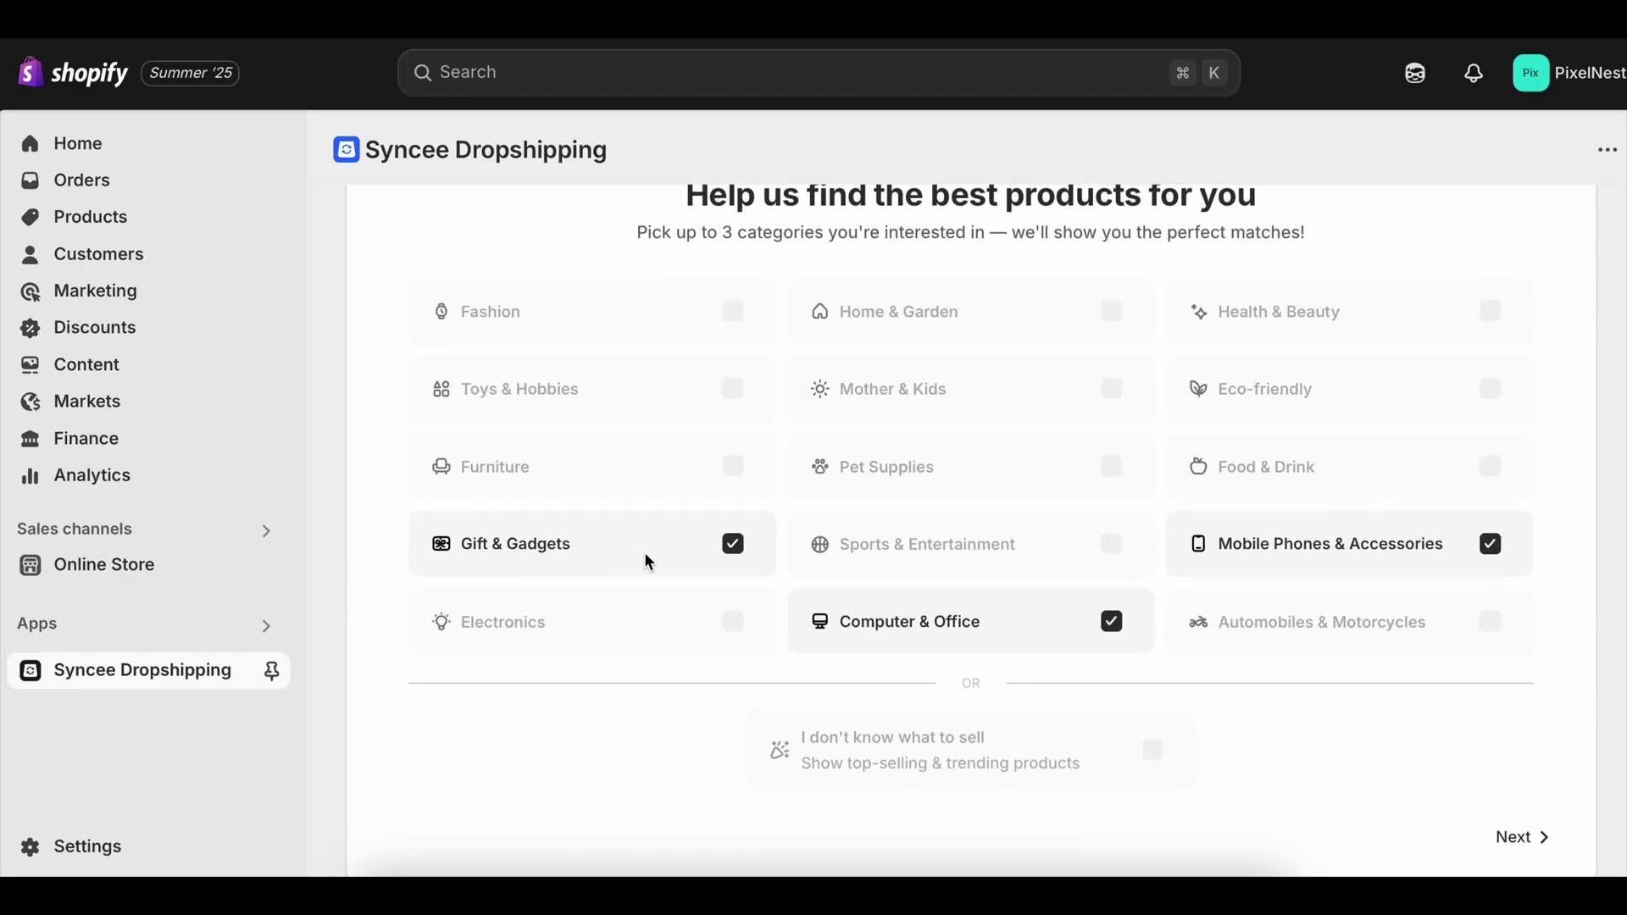
click(1521, 839)
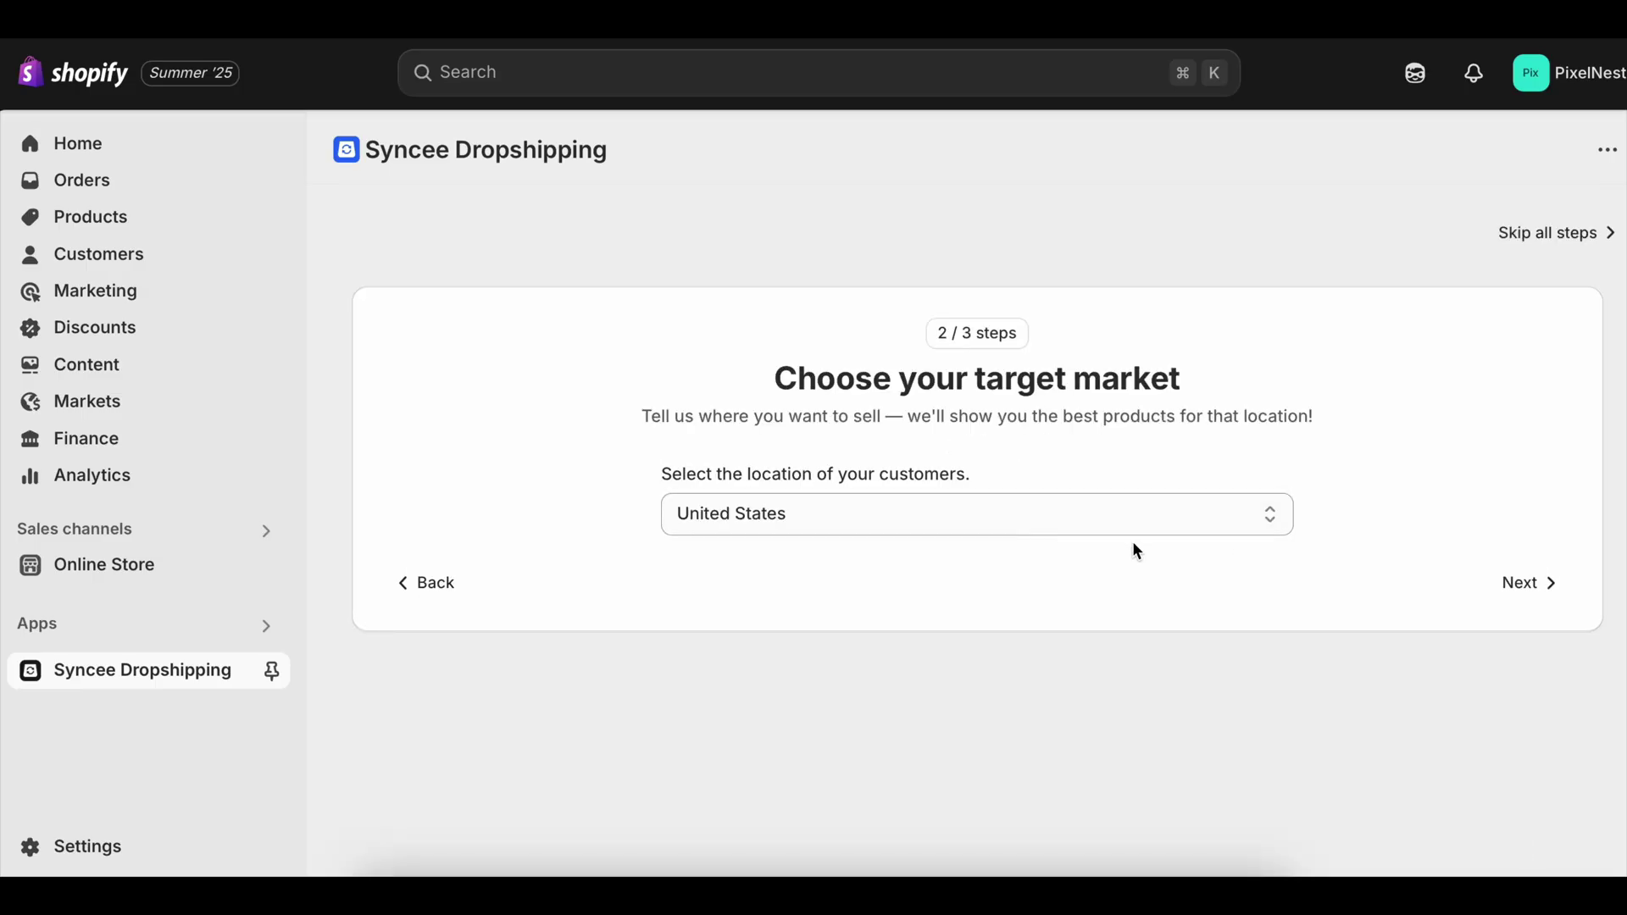
click(1536, 593)
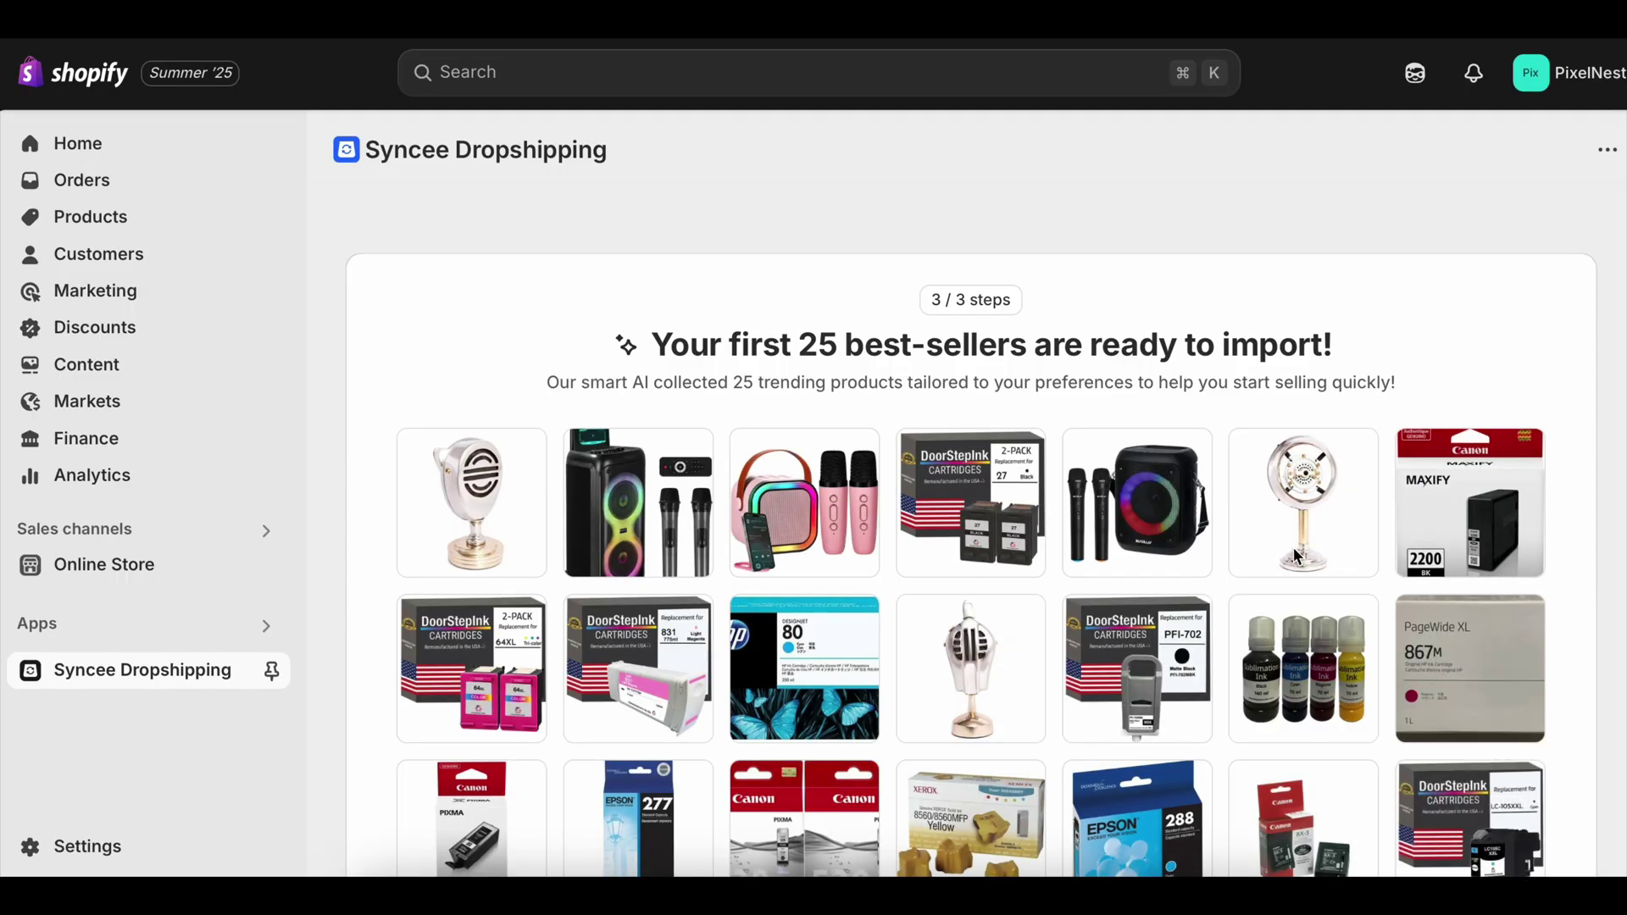
scroll(1273, 515, down, 4)
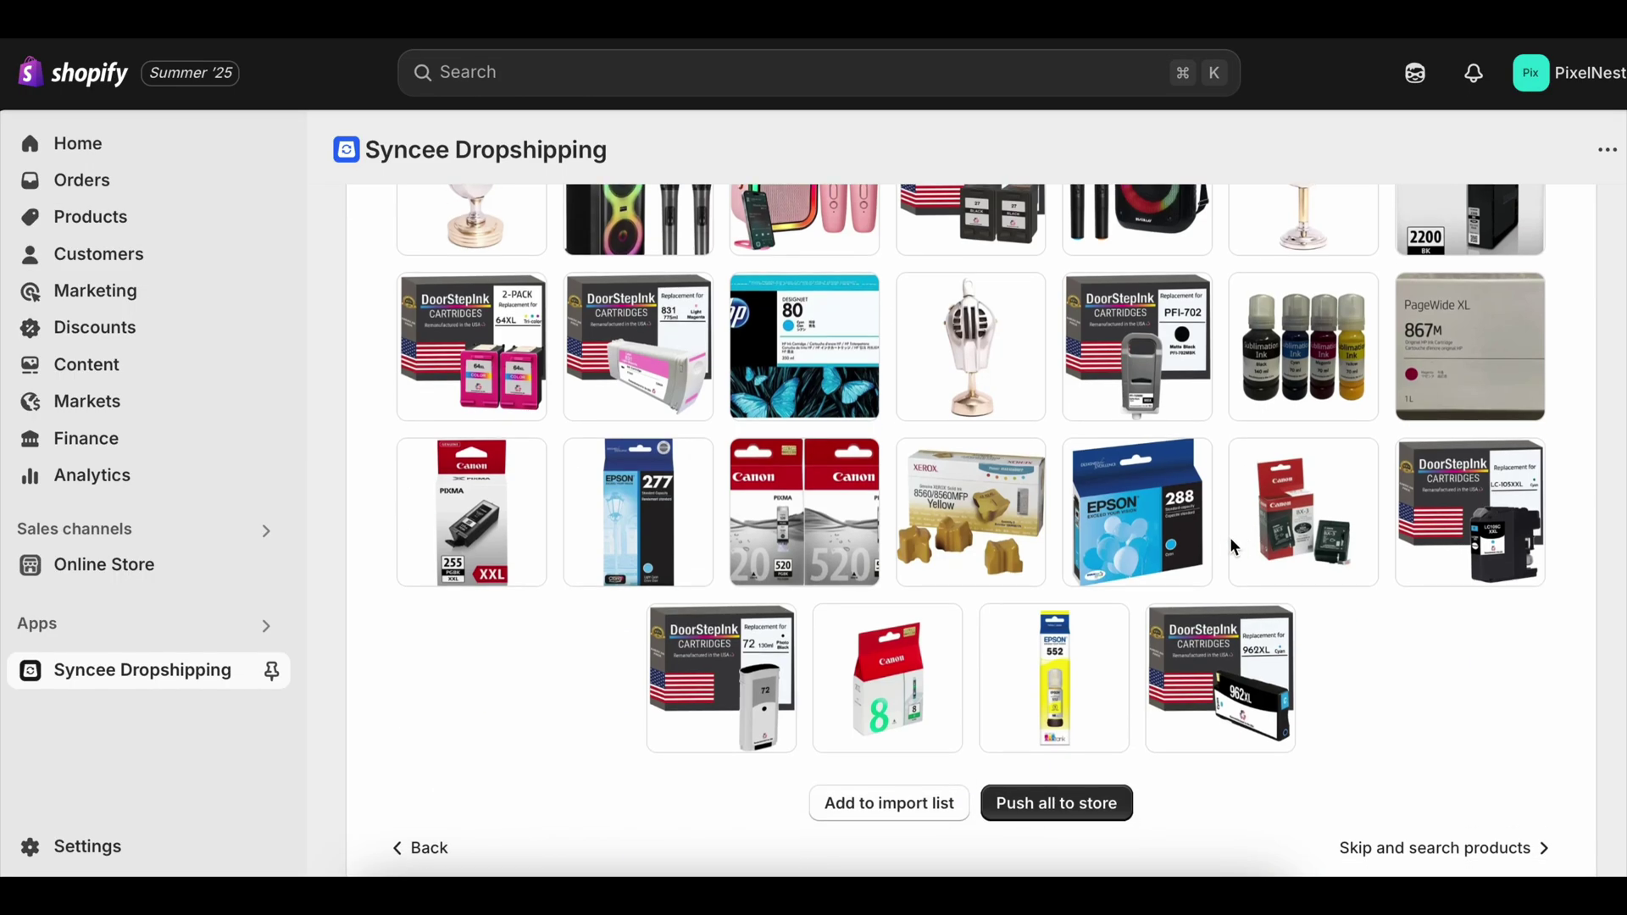
scroll(1230, 457, up, 2)
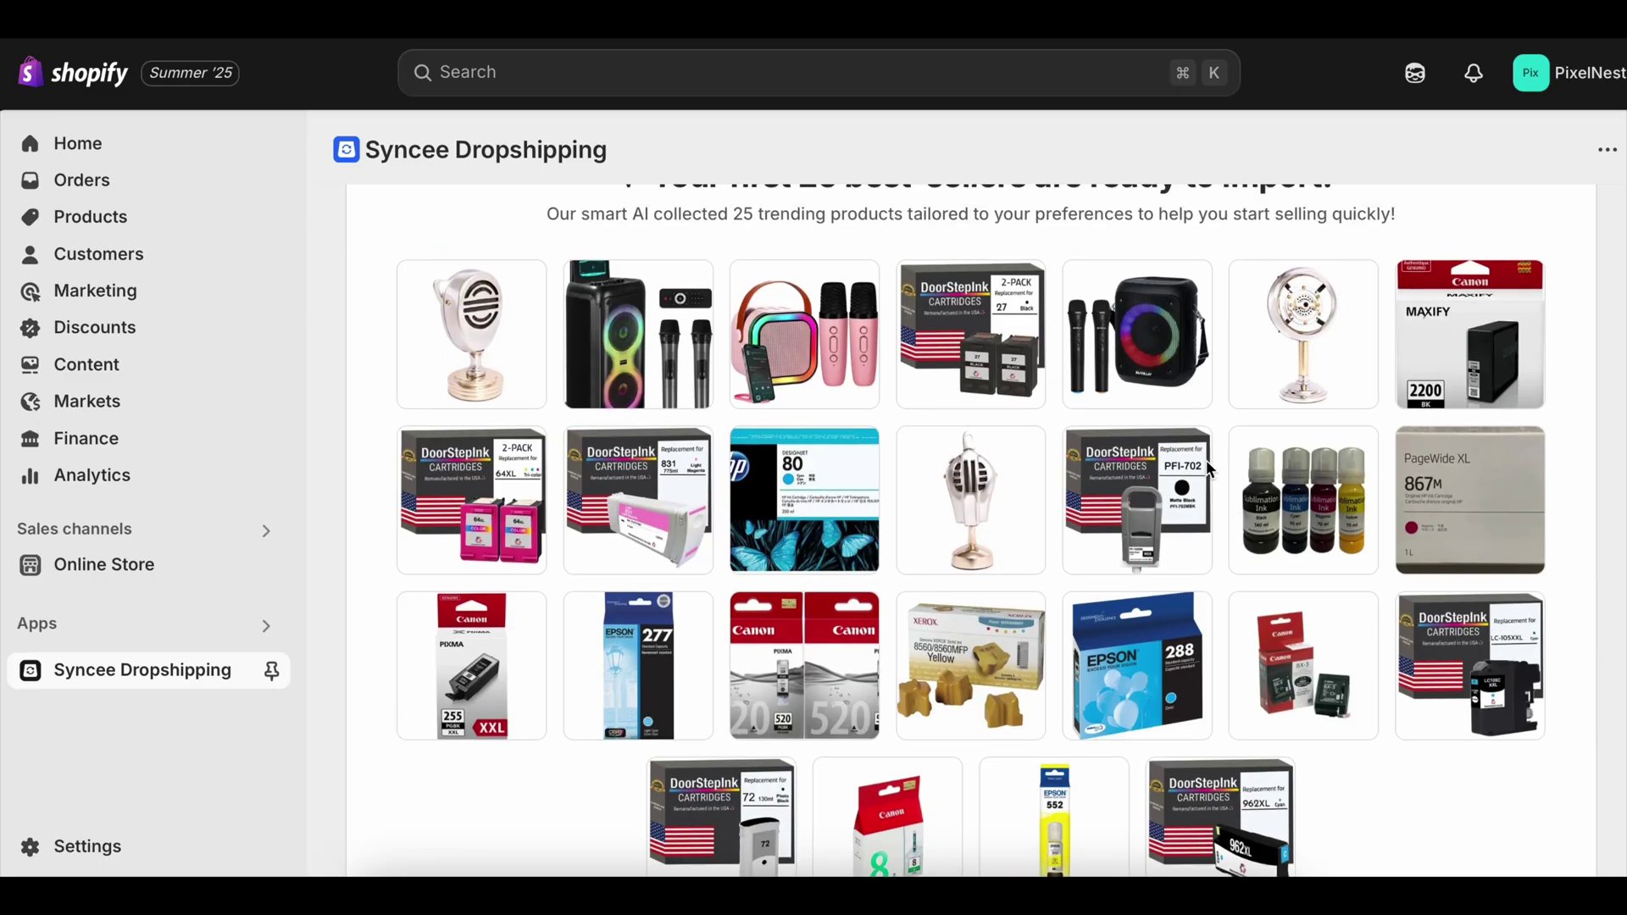
scroll(1207, 460, down, 3)
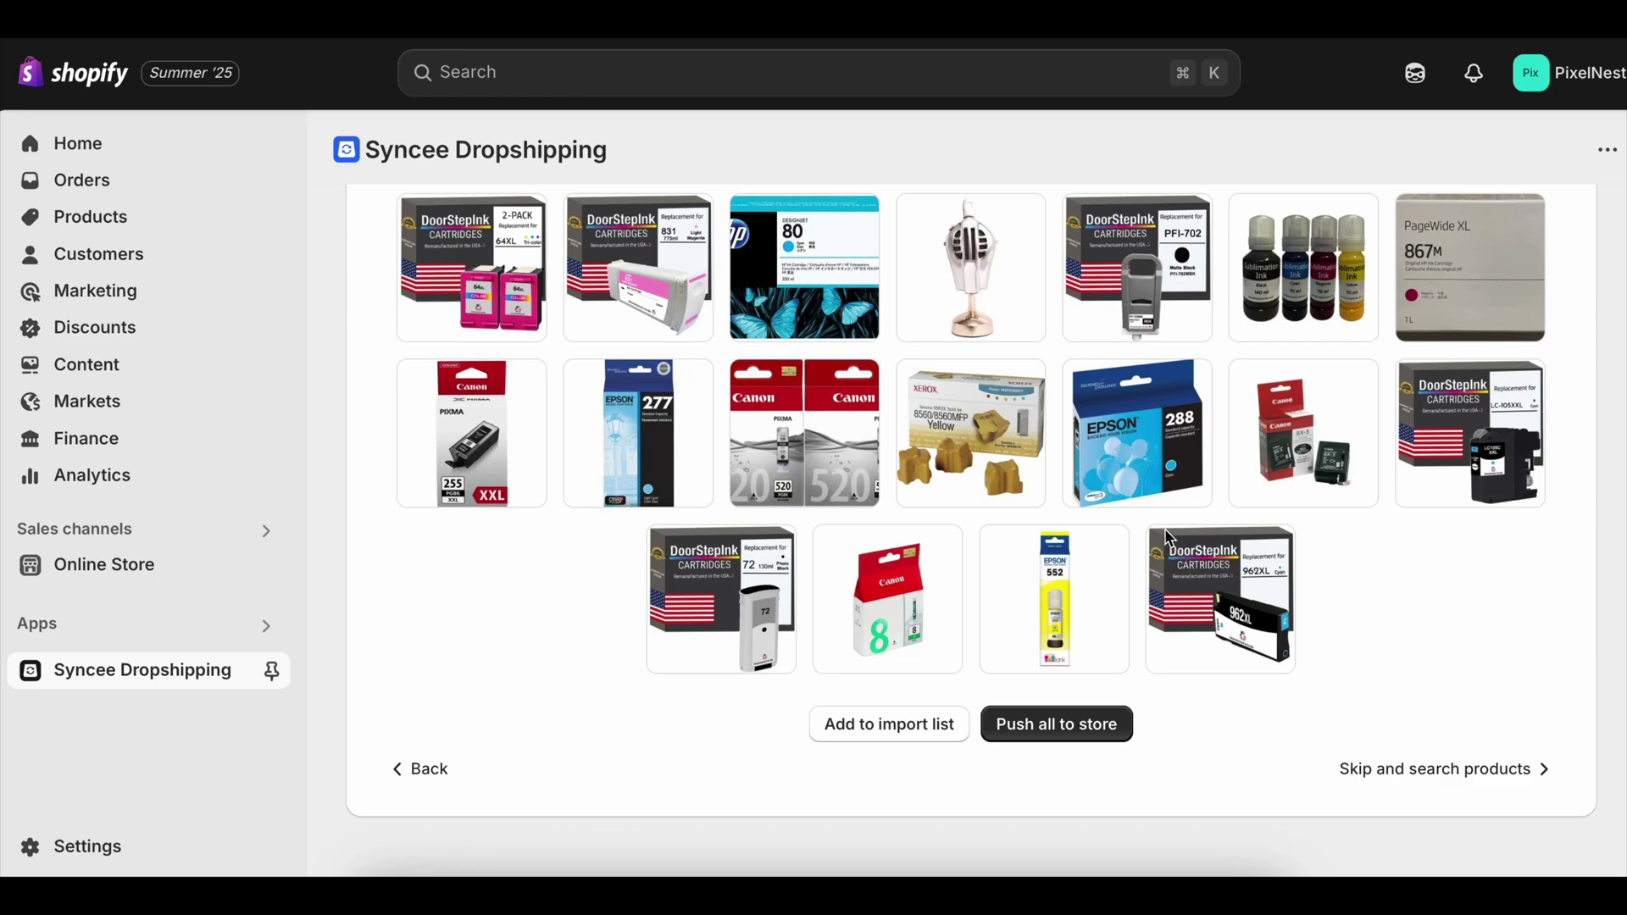
scroll(1164, 533, up, 1)
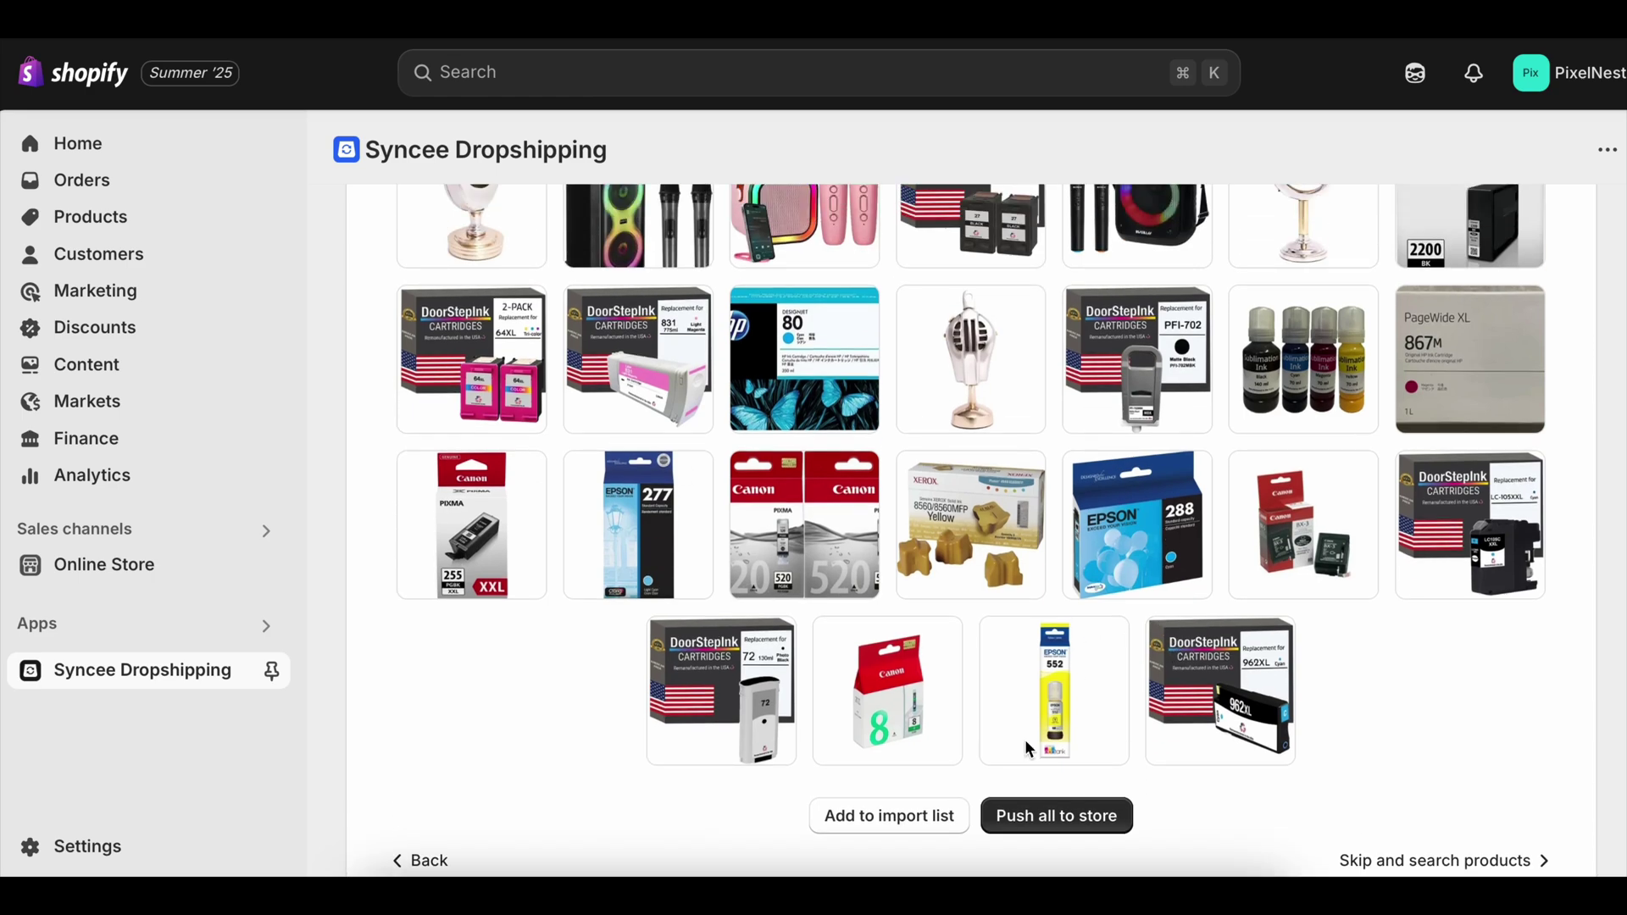
scroll(936, 812, up, 2)
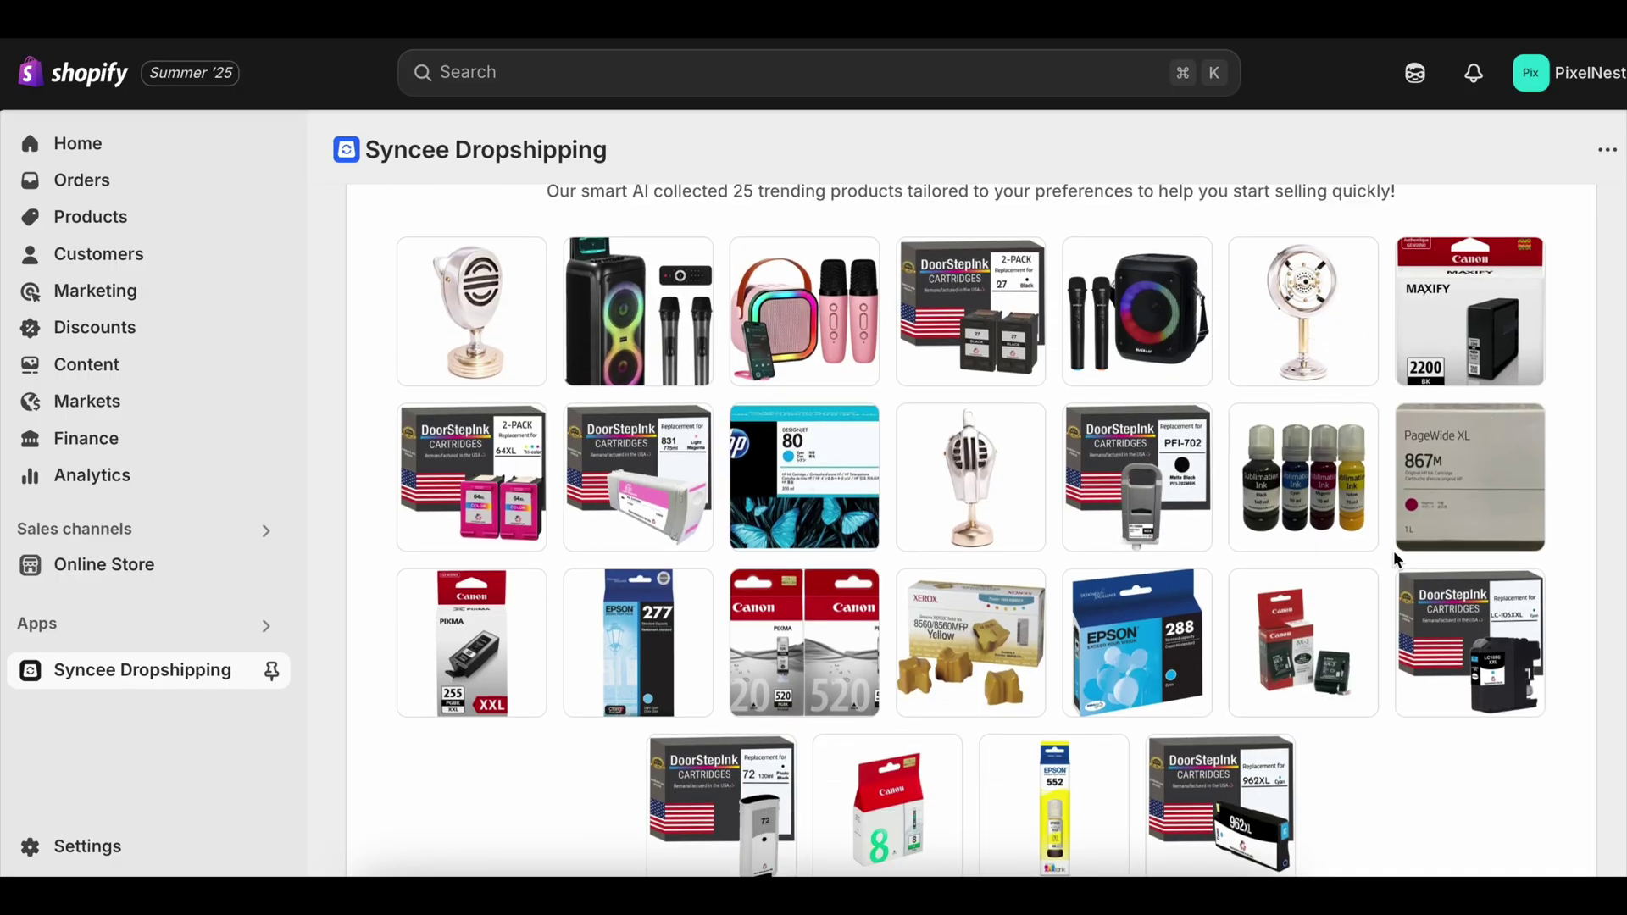
scroll(907, 637, up, 1)
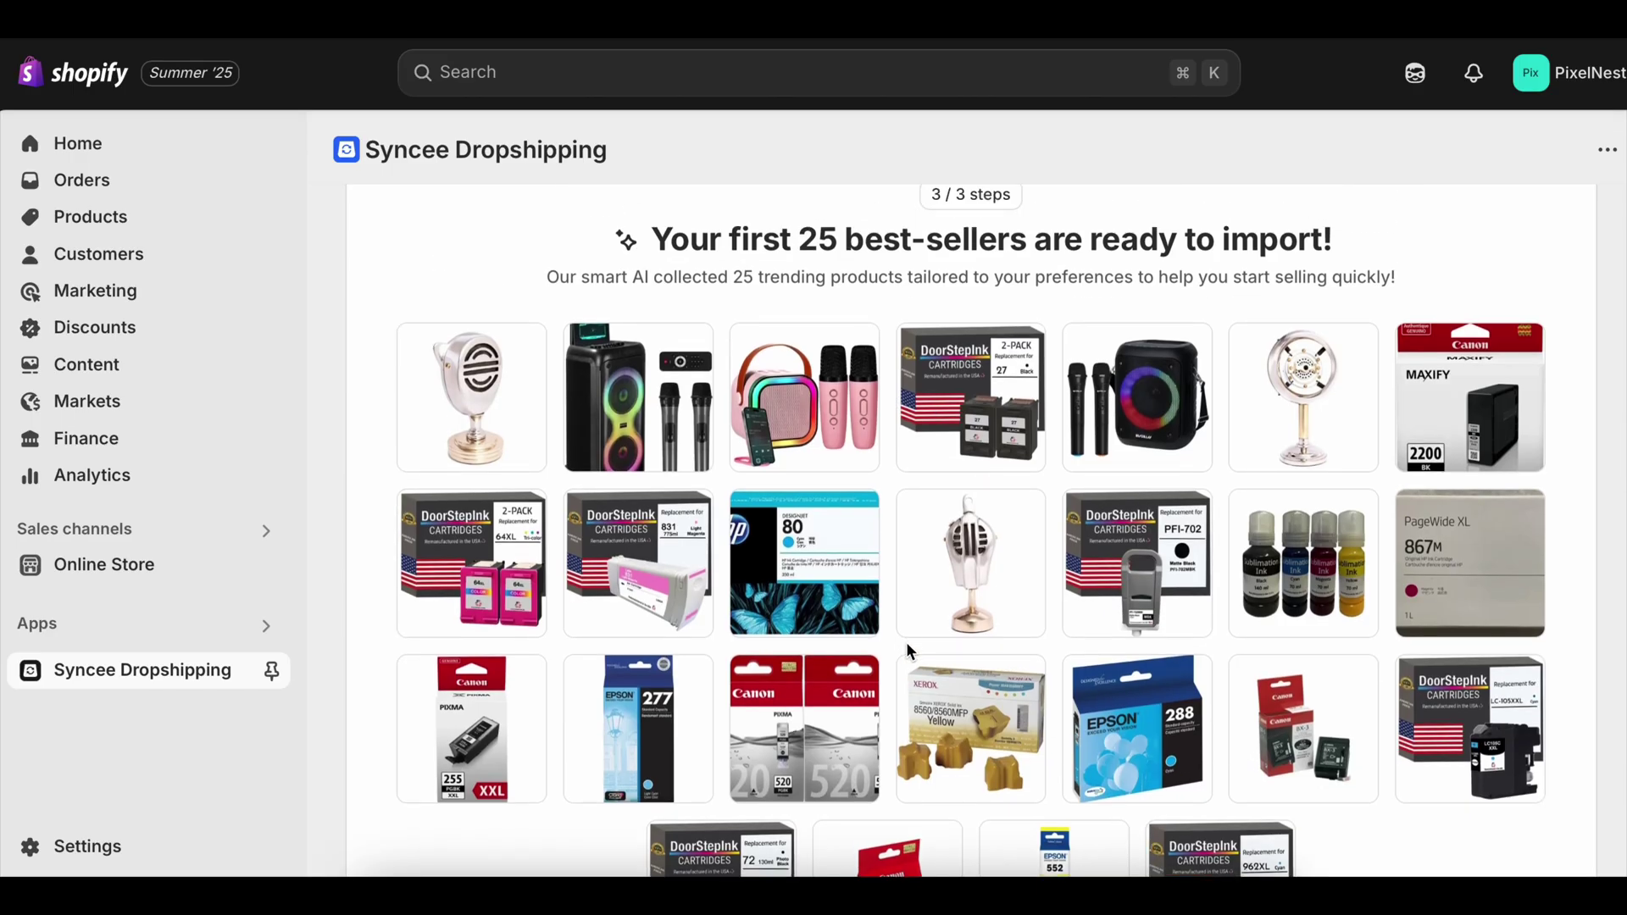
scroll(890, 649, down, 5)
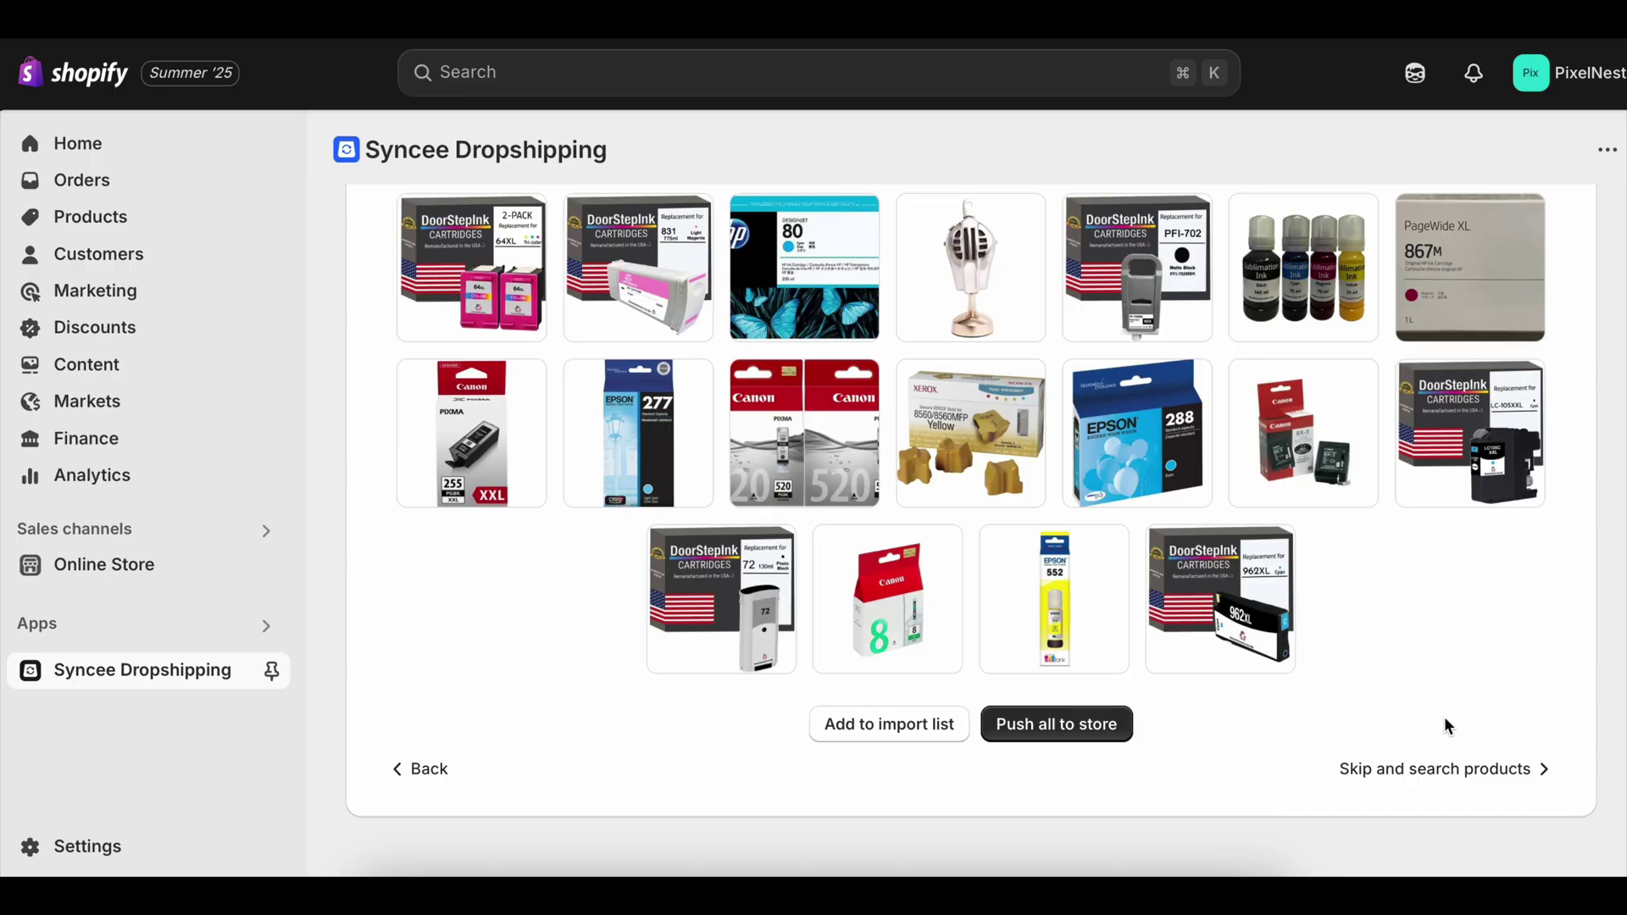
- Skip the best-seller import step and scroll the Syncee Dashboard to the Setup guide
click(1466, 770)
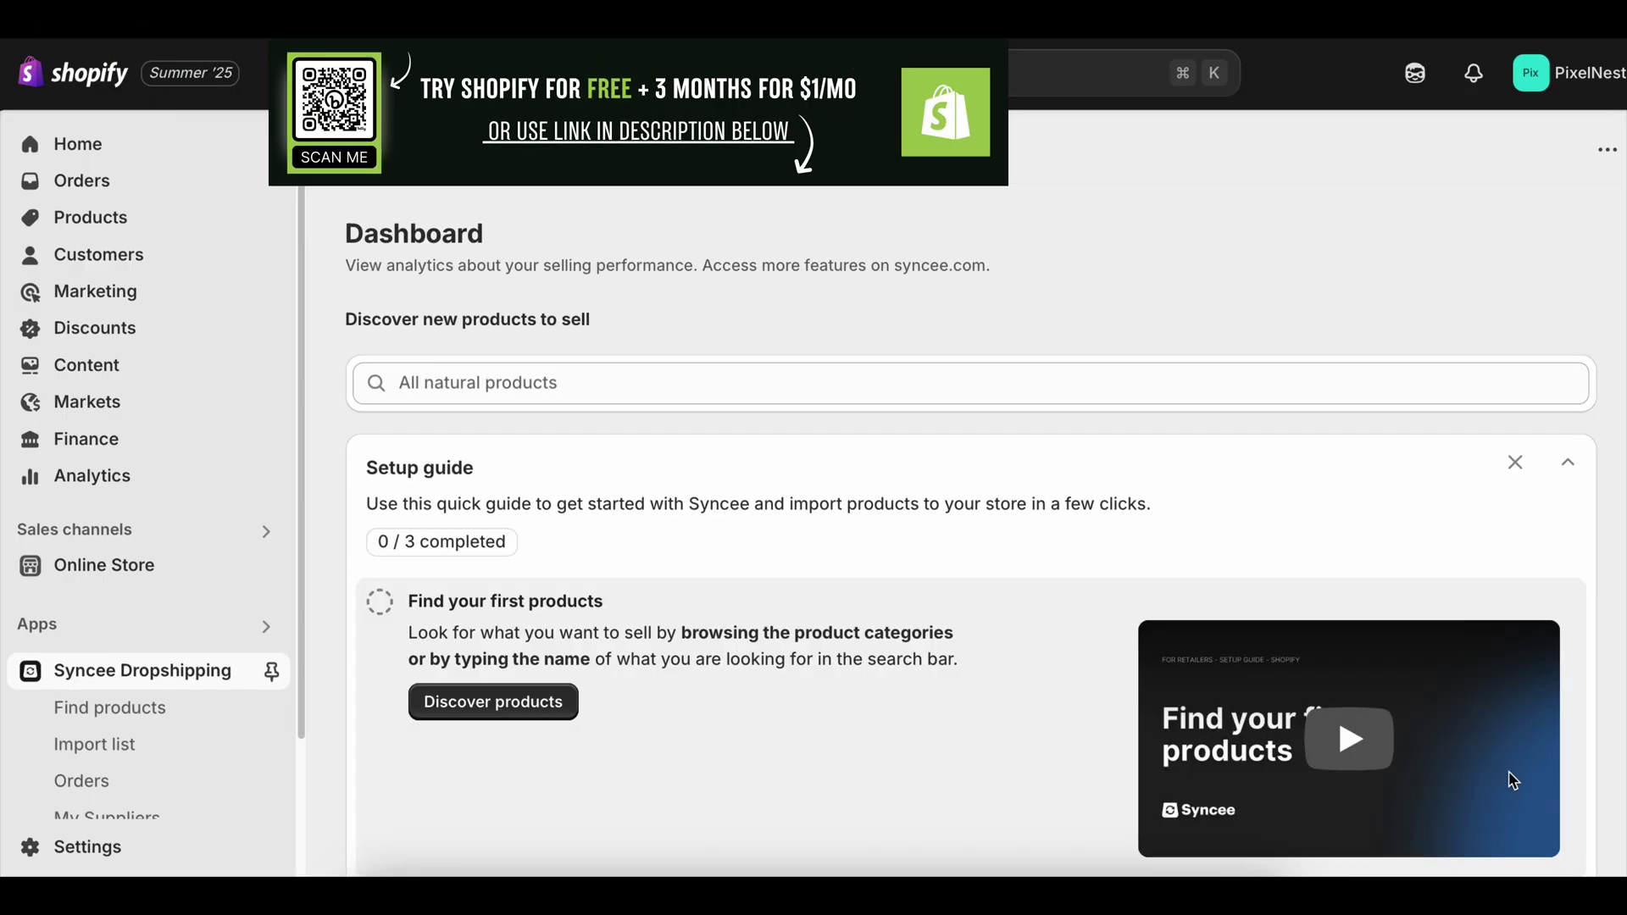
scroll(837, 476, down, 8)
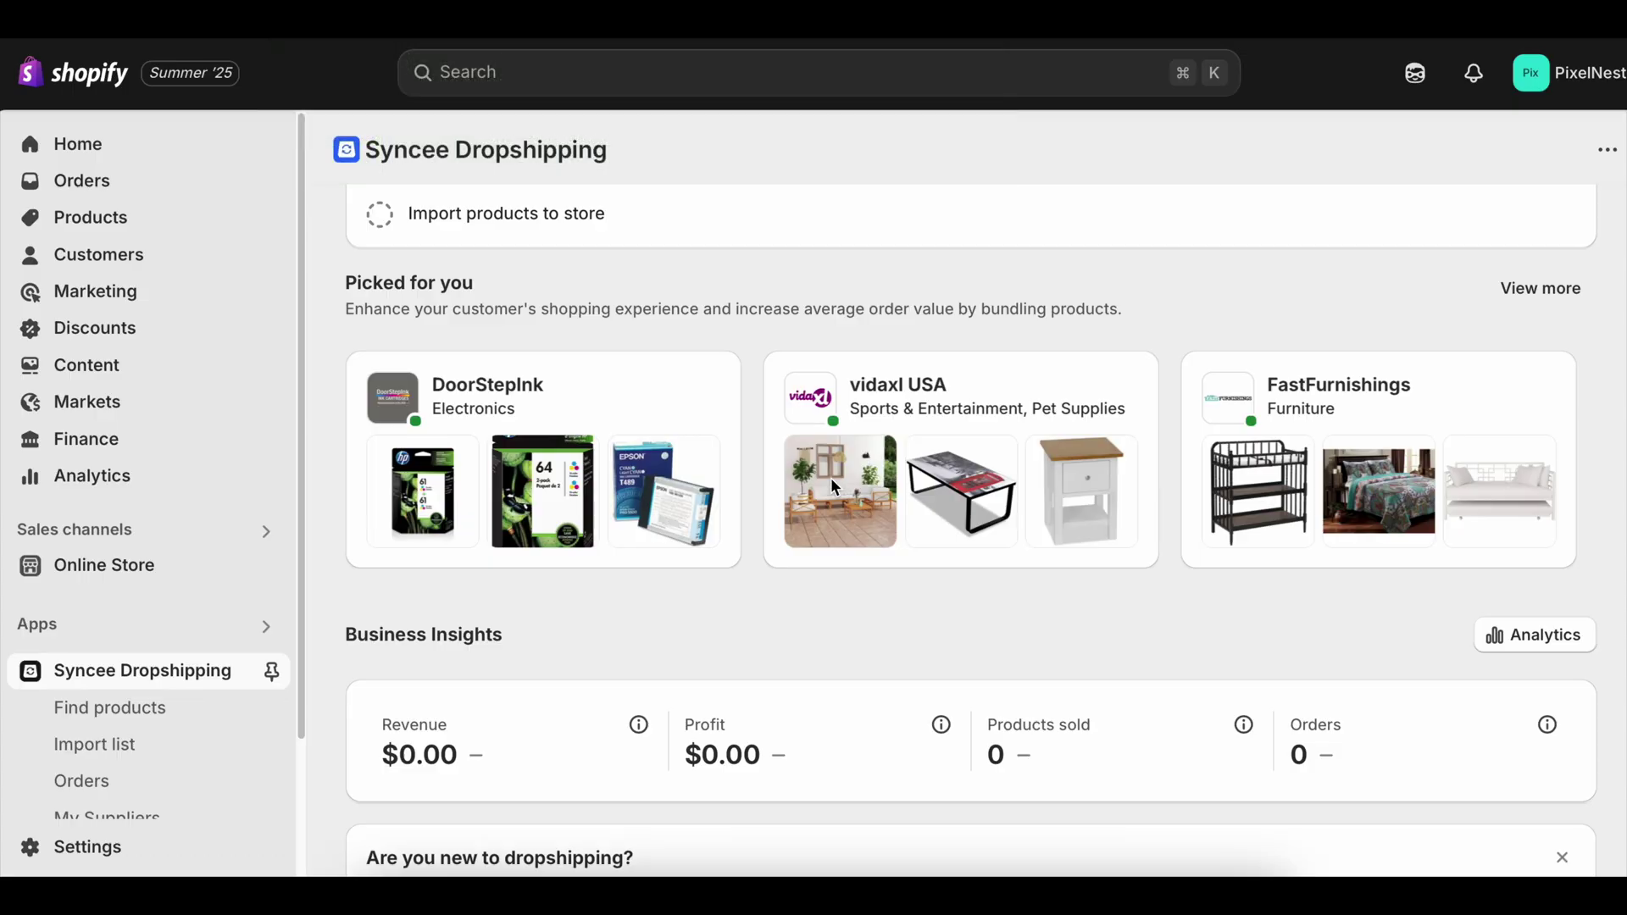
scroll(832, 481, down, 3)
scroll(832, 481, up, 6)
scroll(829, 479, up, 5)
scroll(829, 480, down, 3)
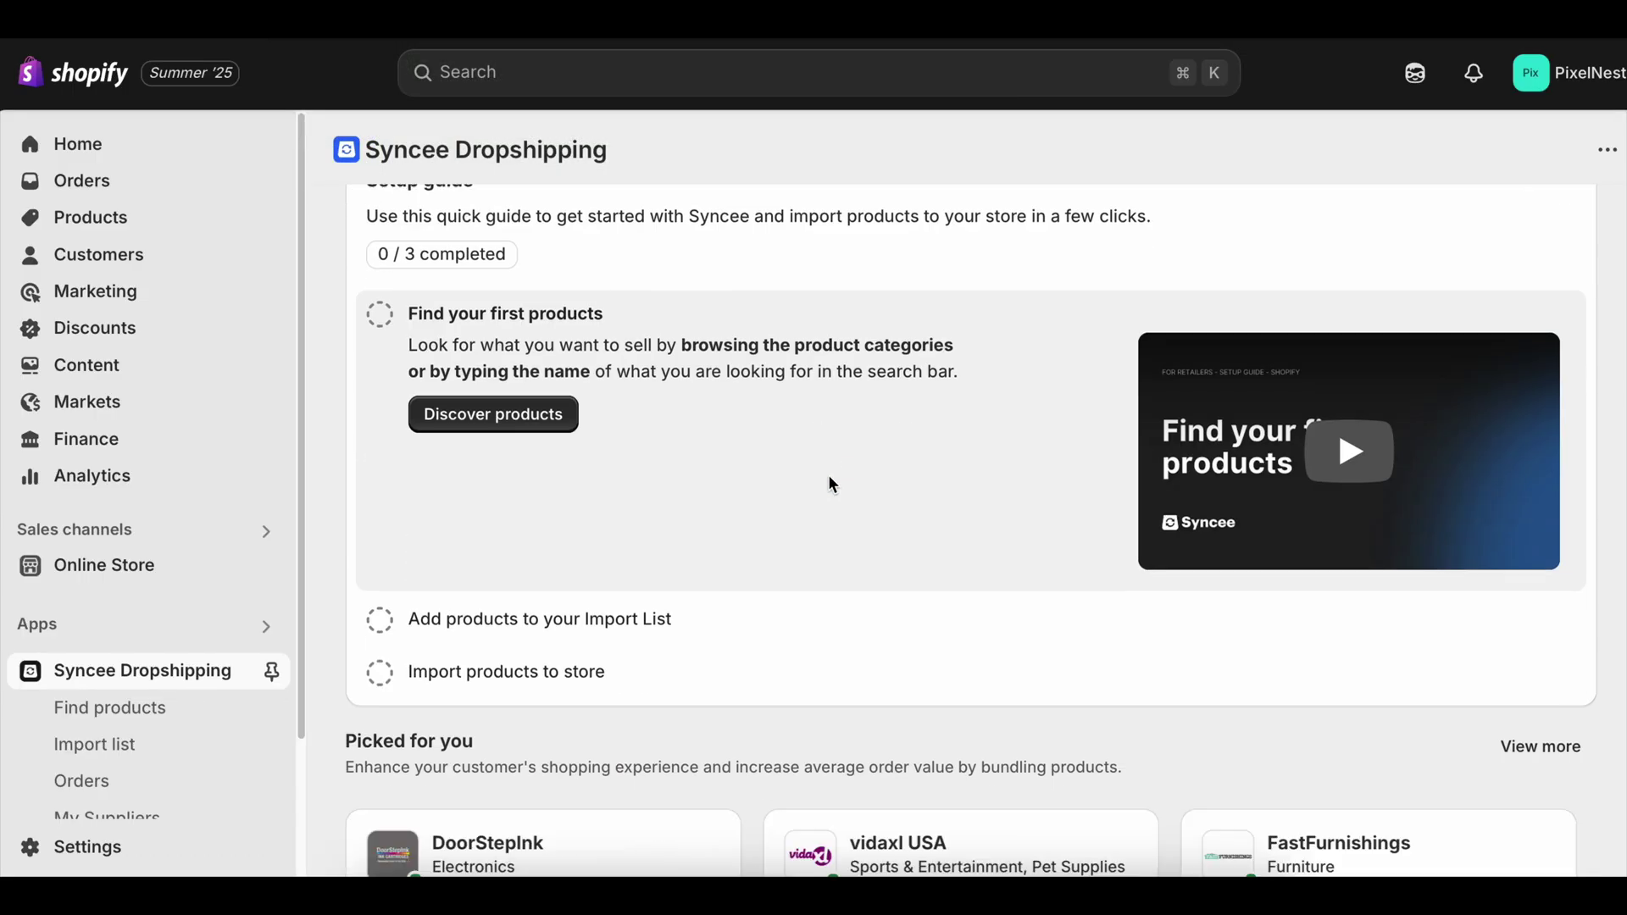
- Open Find products via Discover products and browse the 25-product ready-to-sell catalogs
click(487, 373)
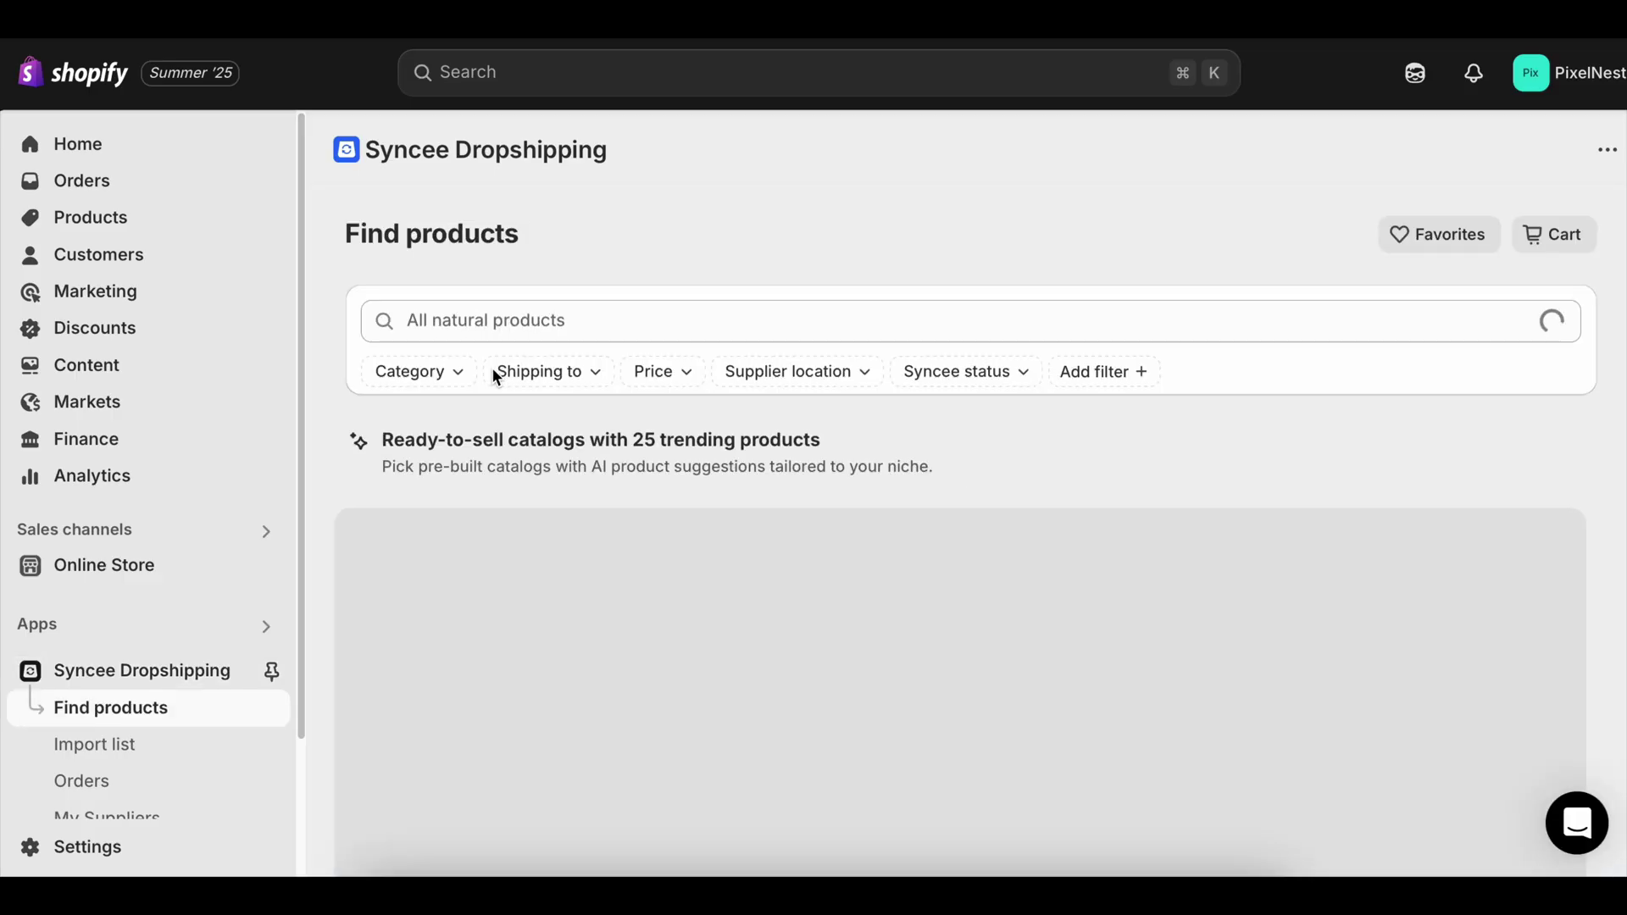
scroll(488, 386, down, 4)
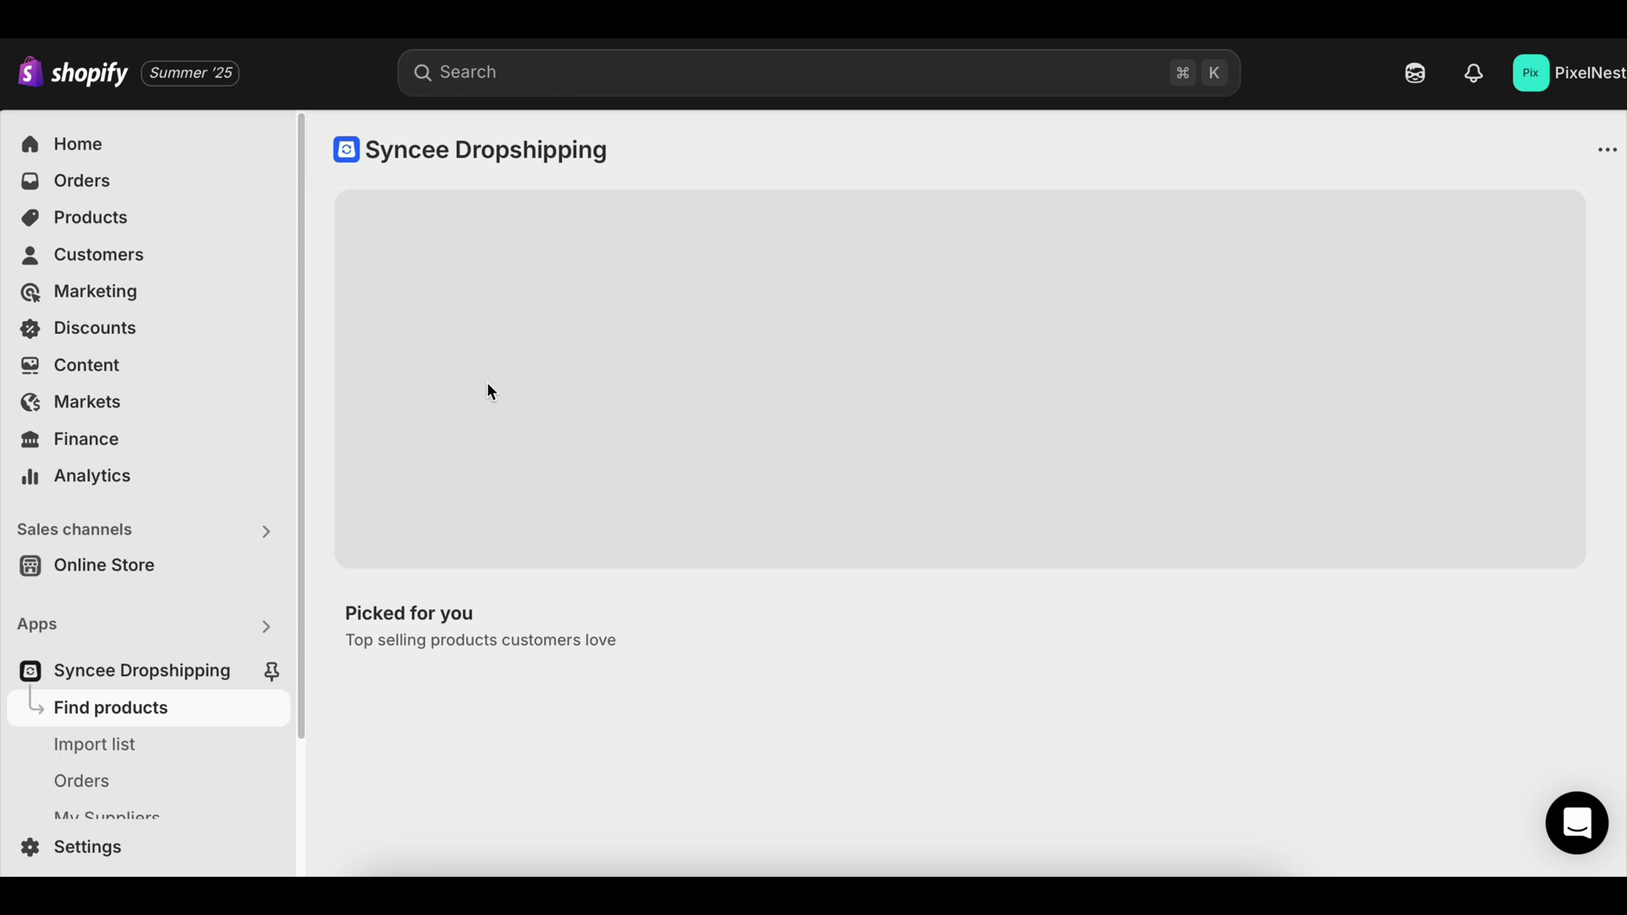
scroll(490, 391, down, 1)
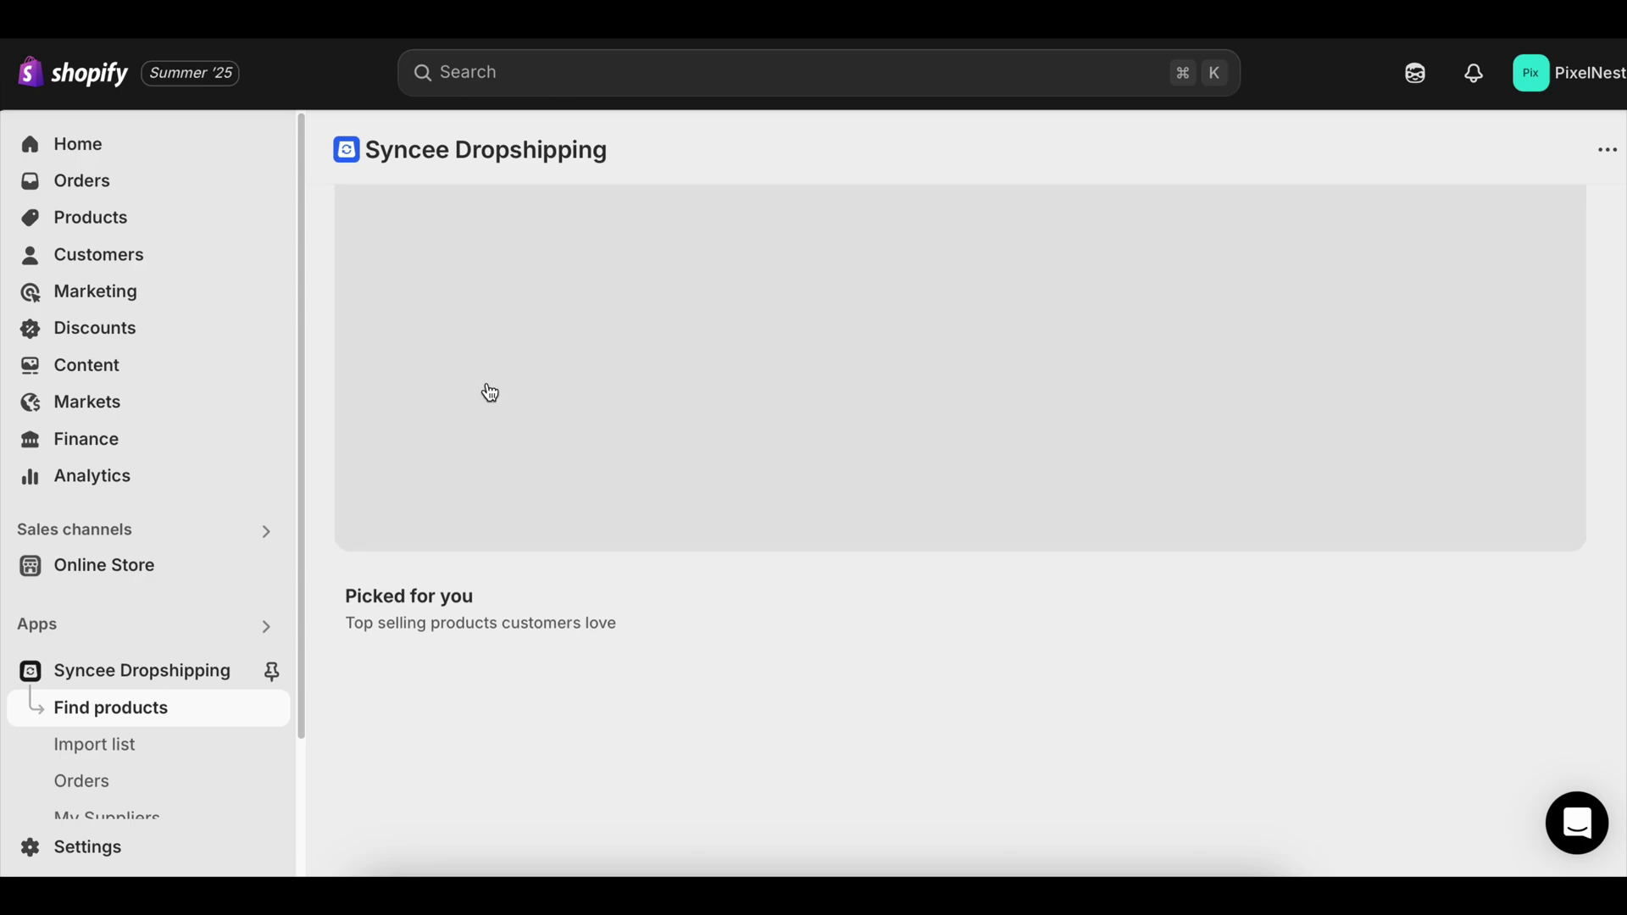
scroll(609, 391, down, 3)
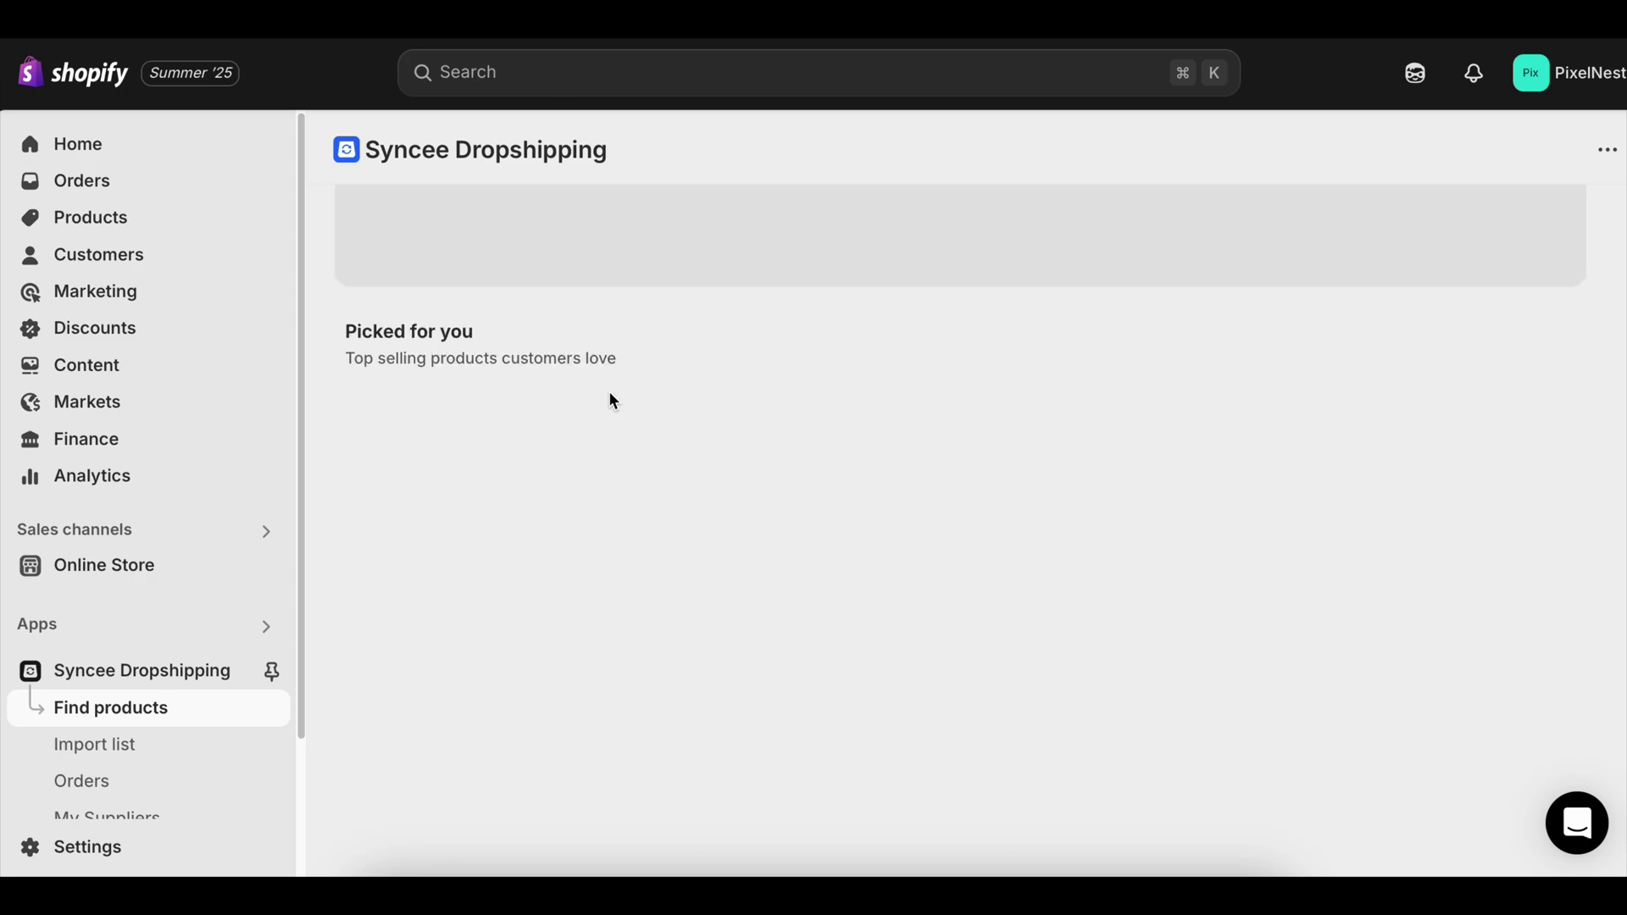
scroll(619, 381, up, 7)
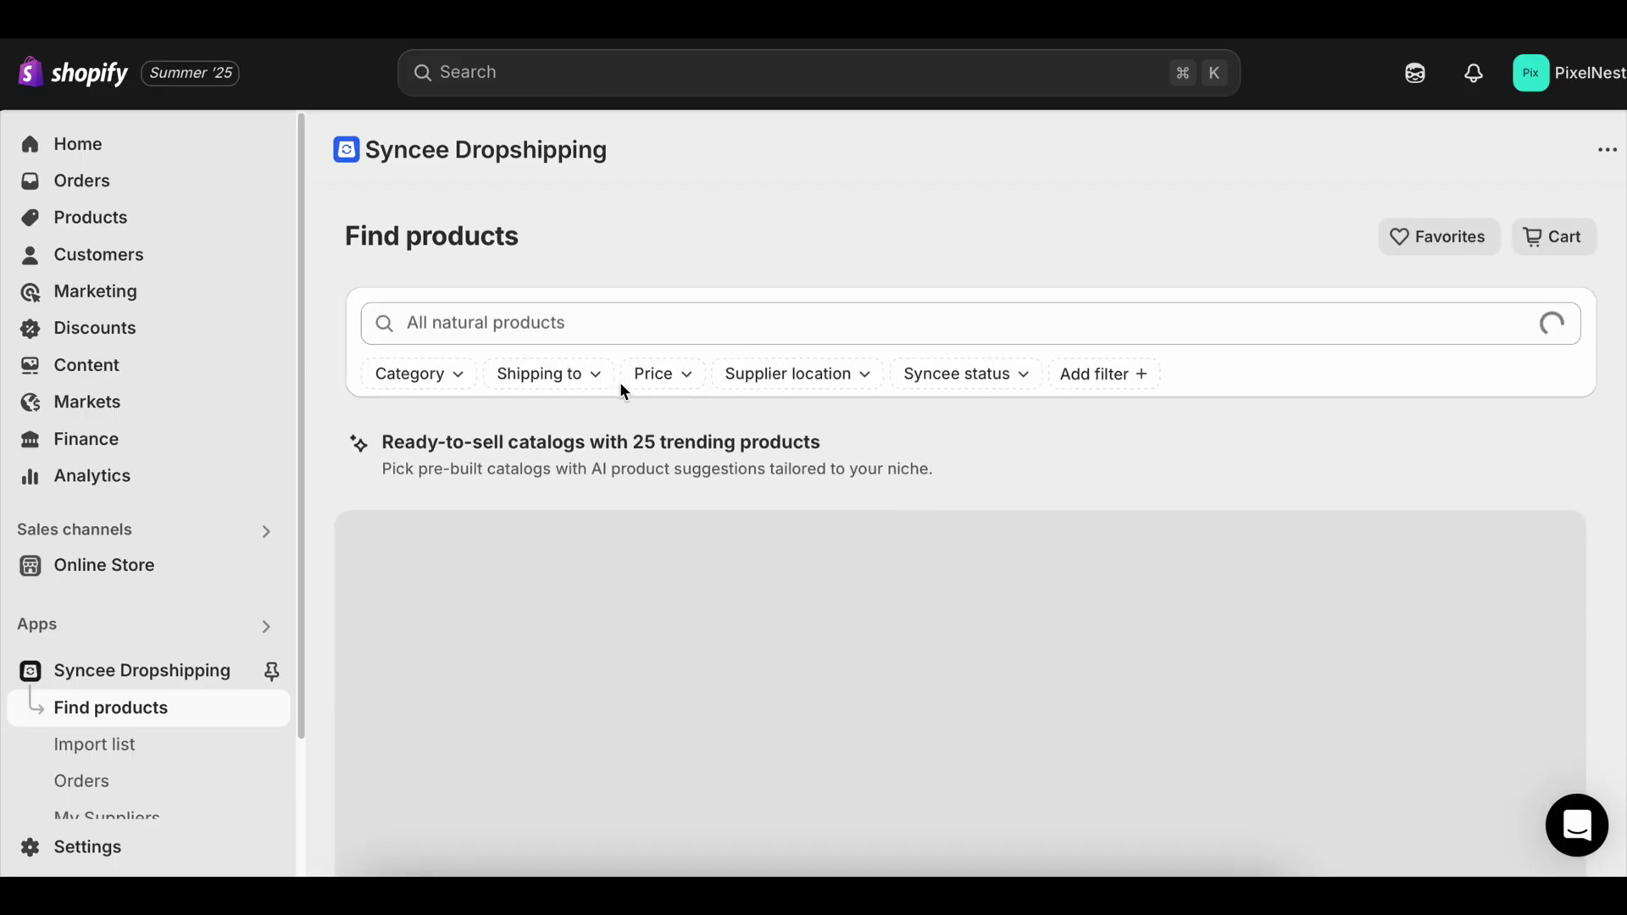
- Push all 25 Mobile Phones & Accessories catalog products to the store
click(517, 327)
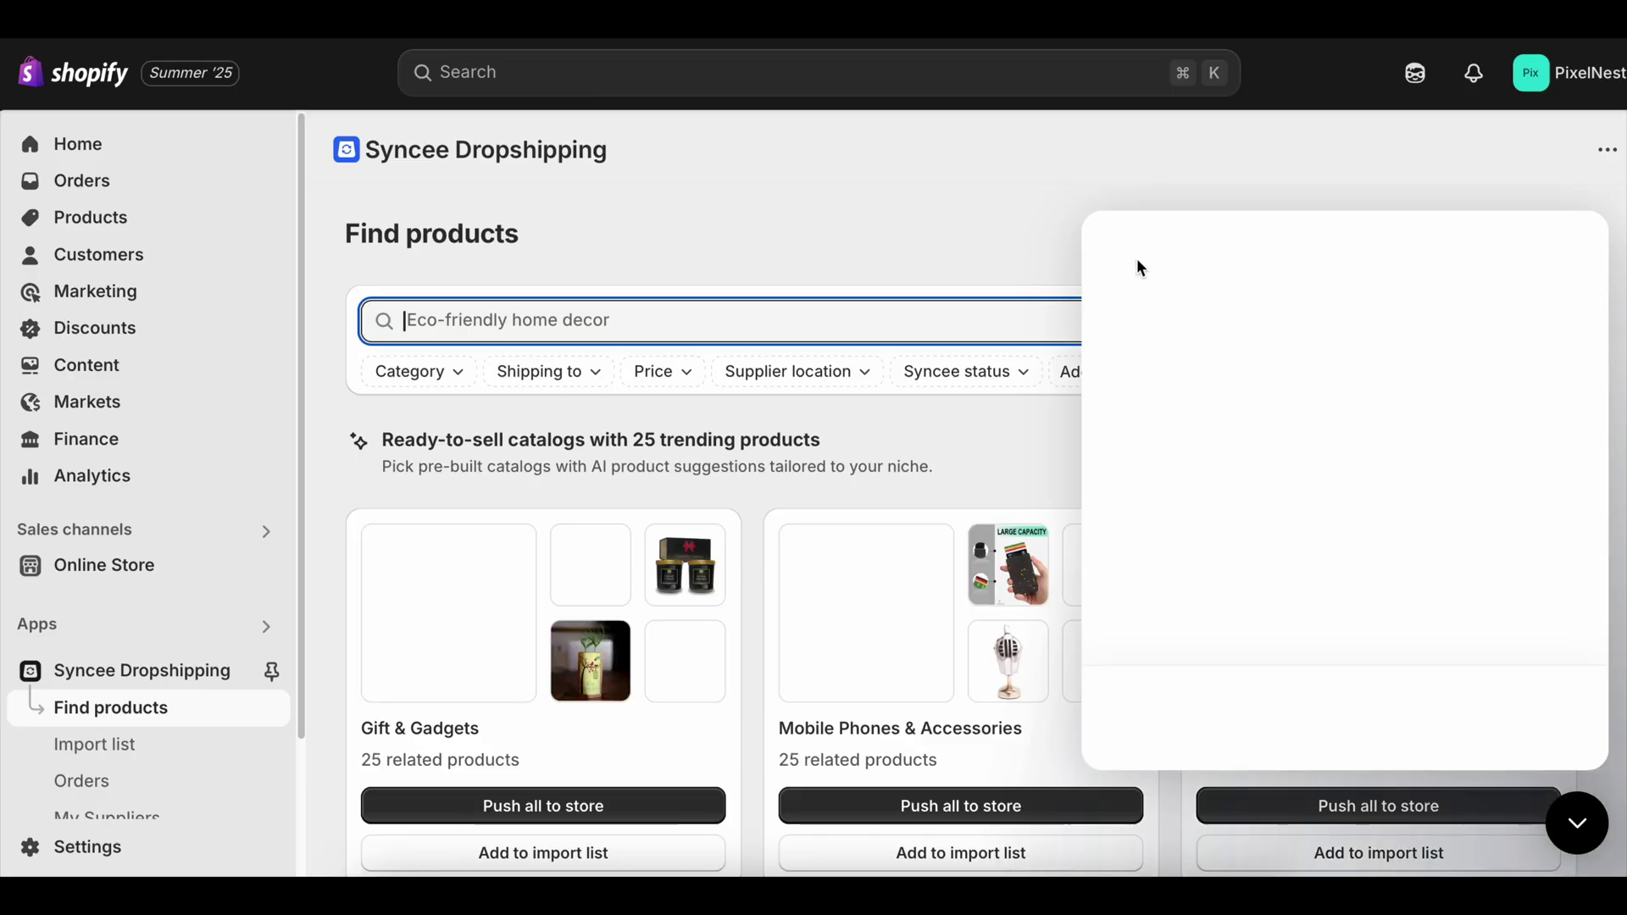
click(1220, 180)
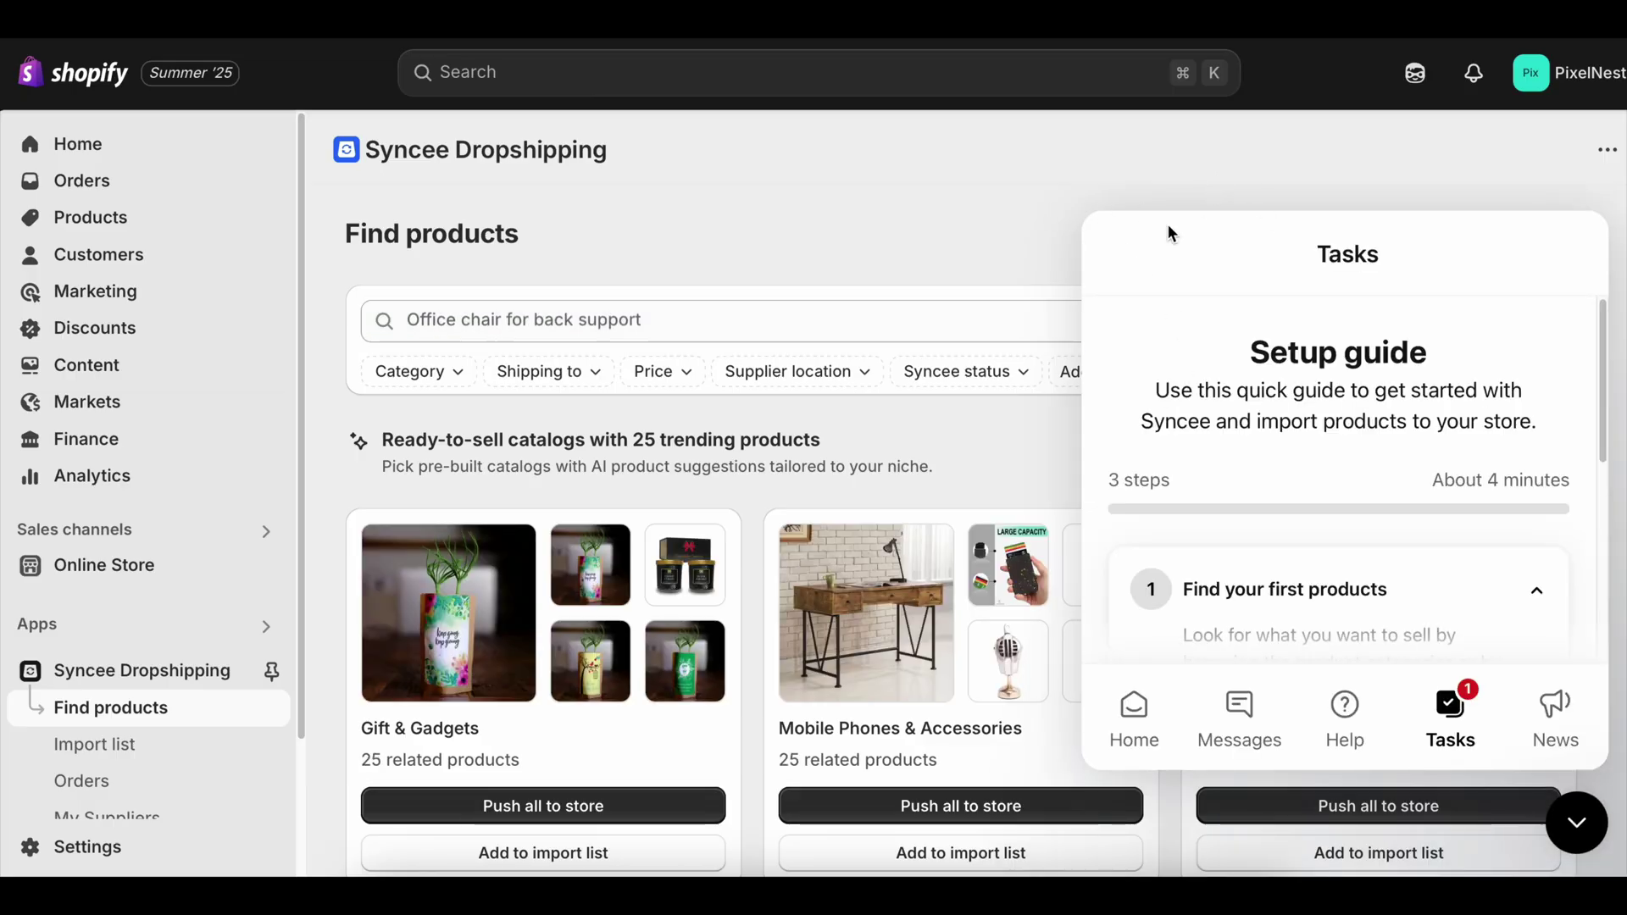
scroll(959, 373, down, 2)
scroll(959, 380, down, 4)
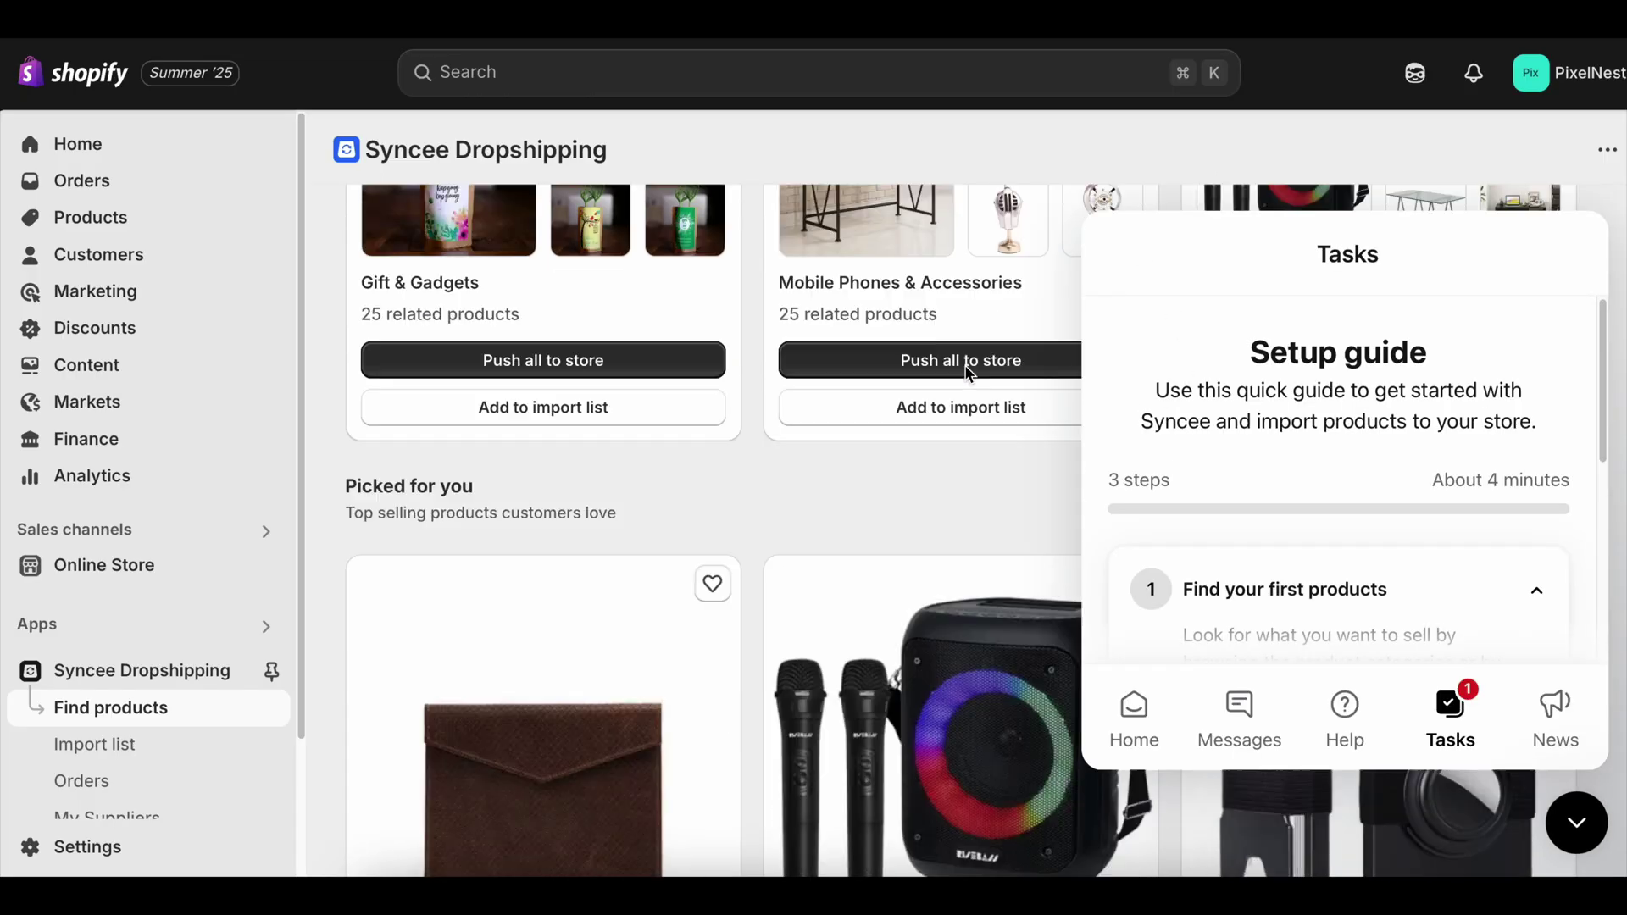
scroll(957, 383, down, 5)
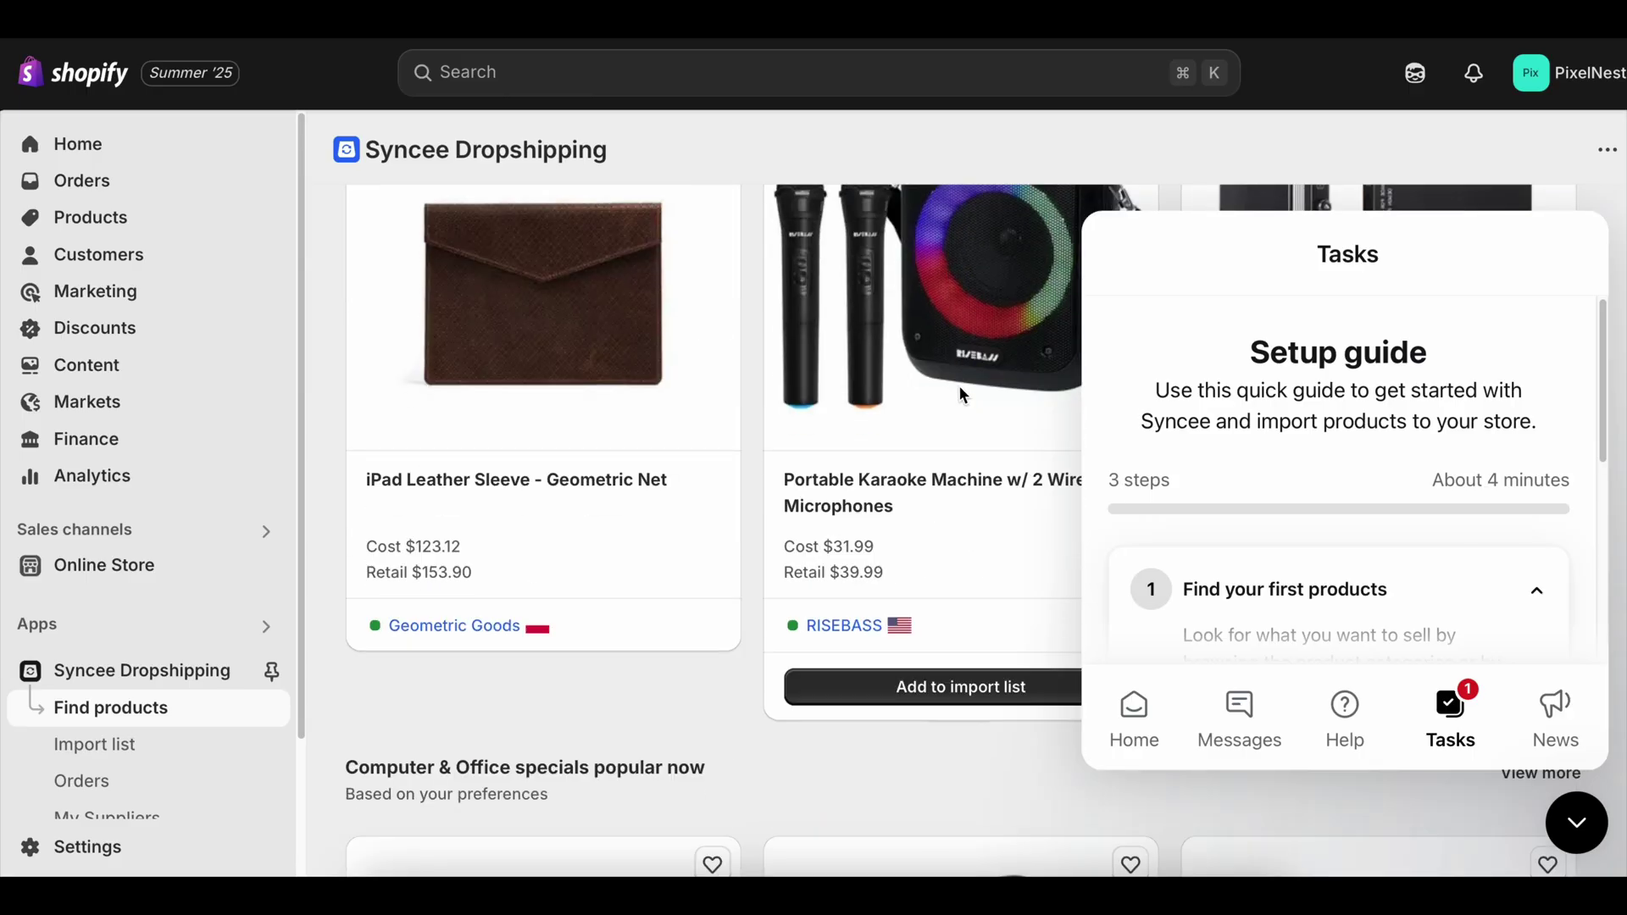
scroll(958, 385, up, 5)
click(922, 314)
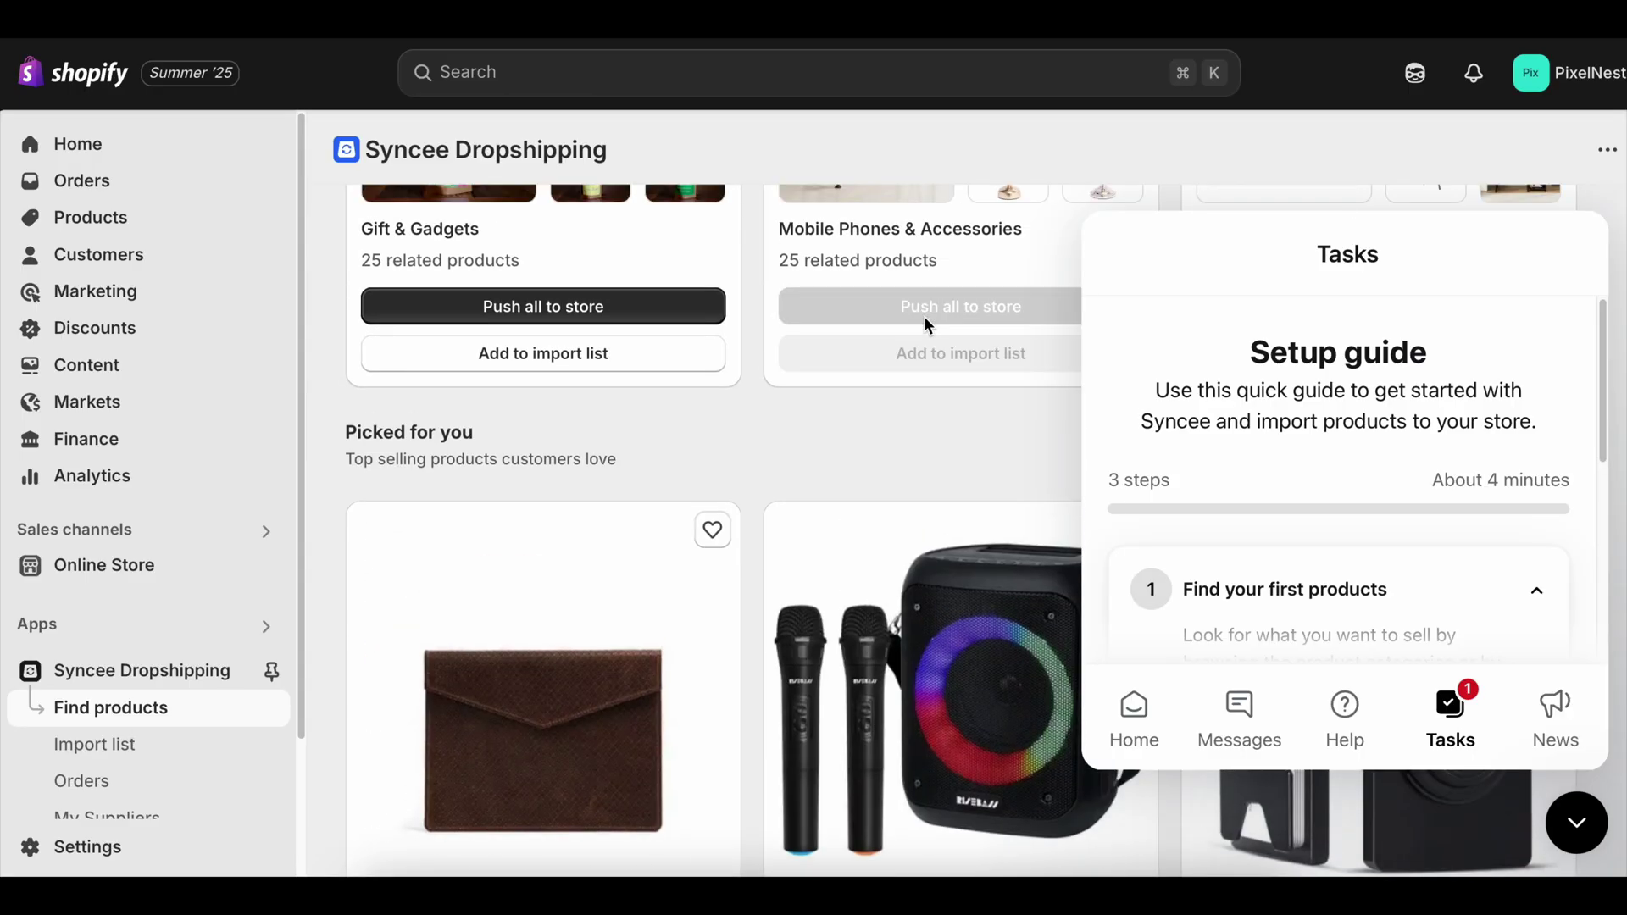
- Finish the Syncee setup checklist and view the imported products in Shopify's Products list
scroll(882, 457, up, 4)
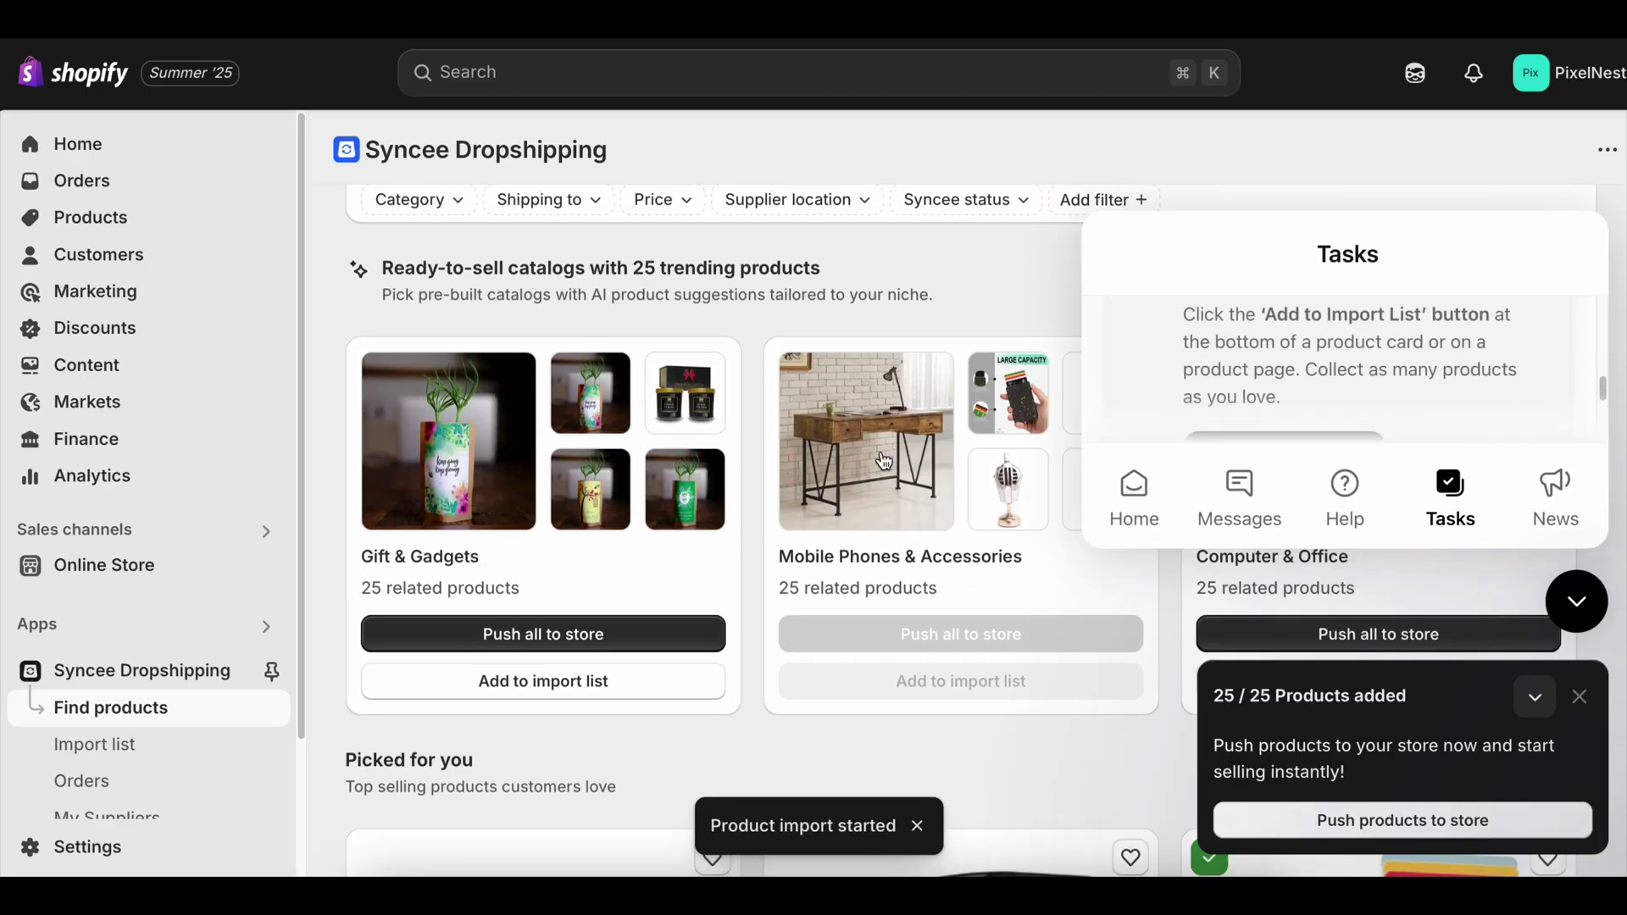
scroll(883, 458, up, 2)
scroll(881, 449, up, 1)
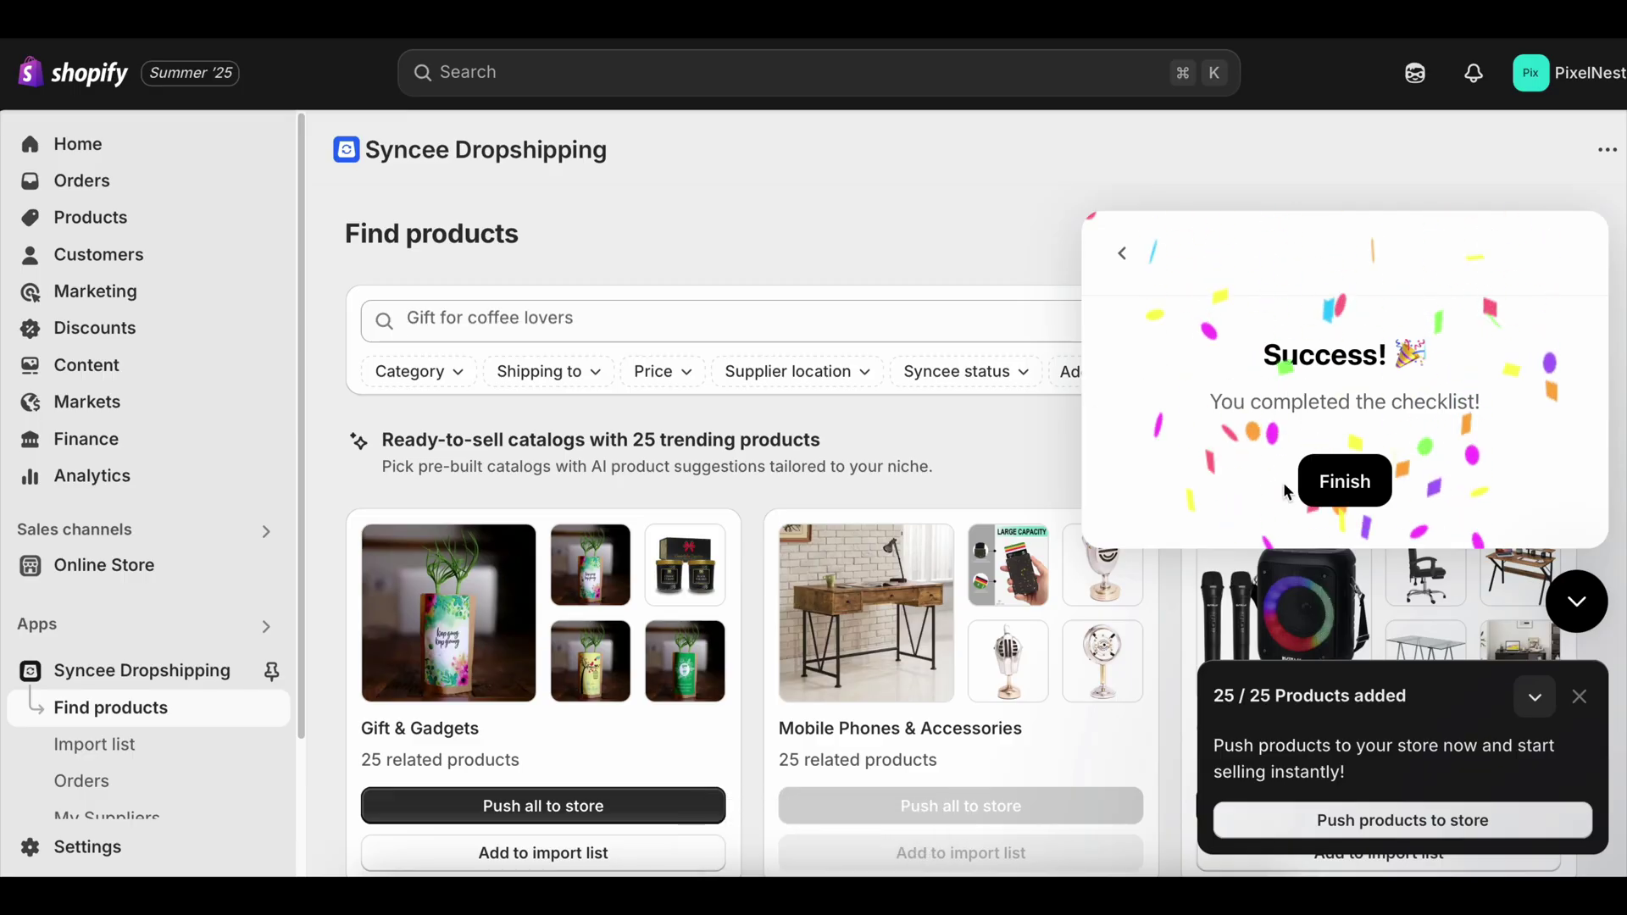
click(1345, 480)
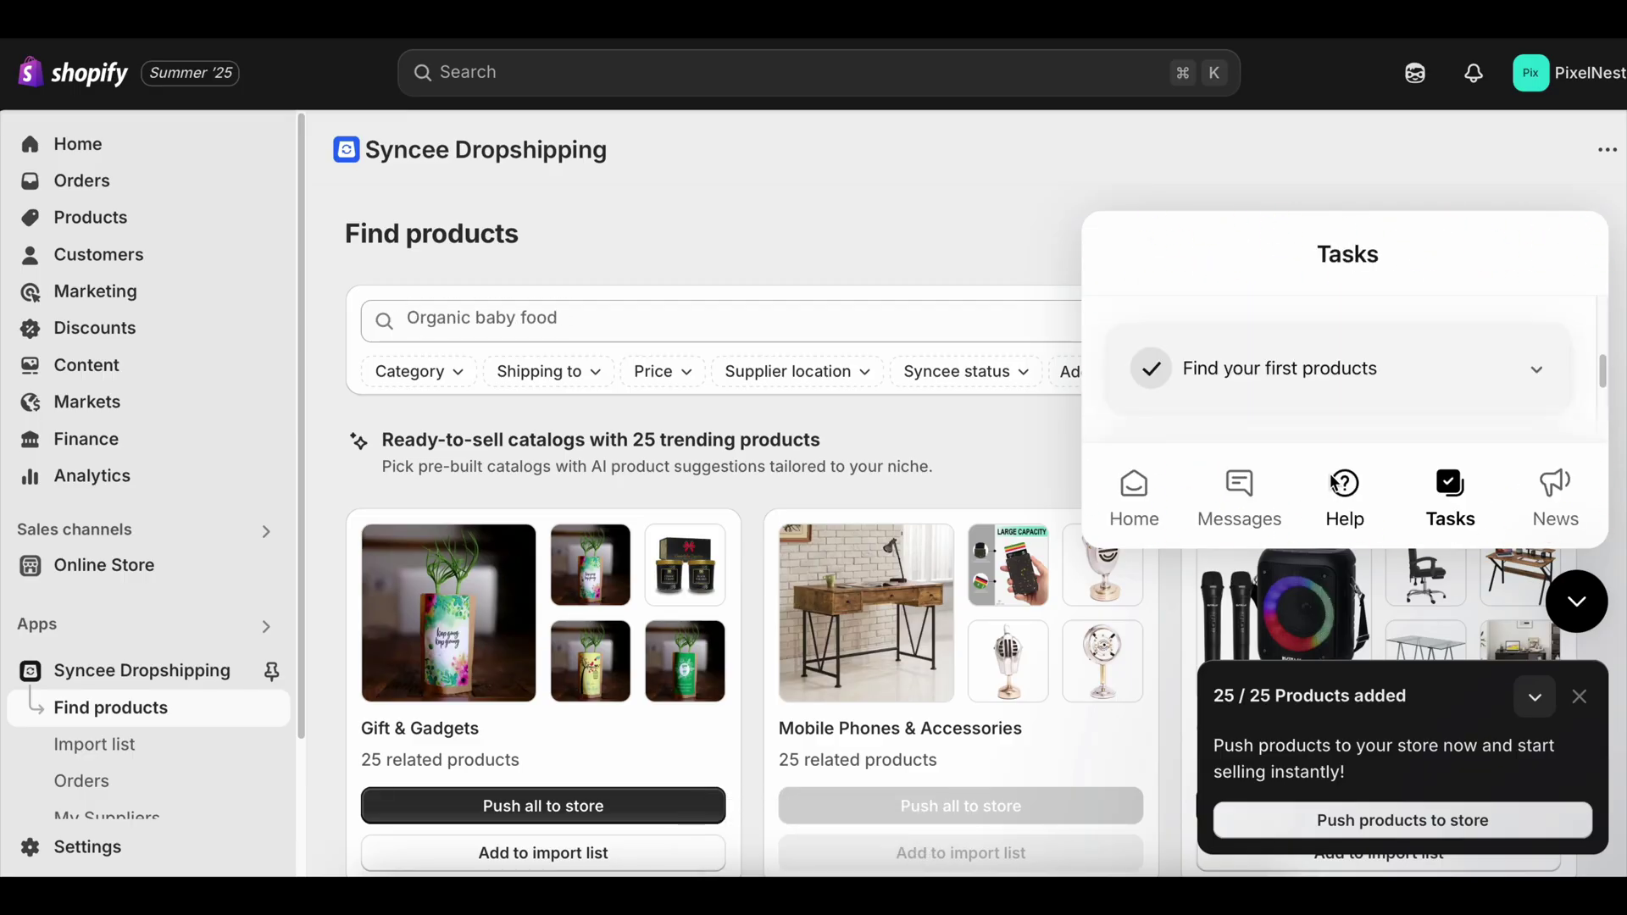
click(1285, 367)
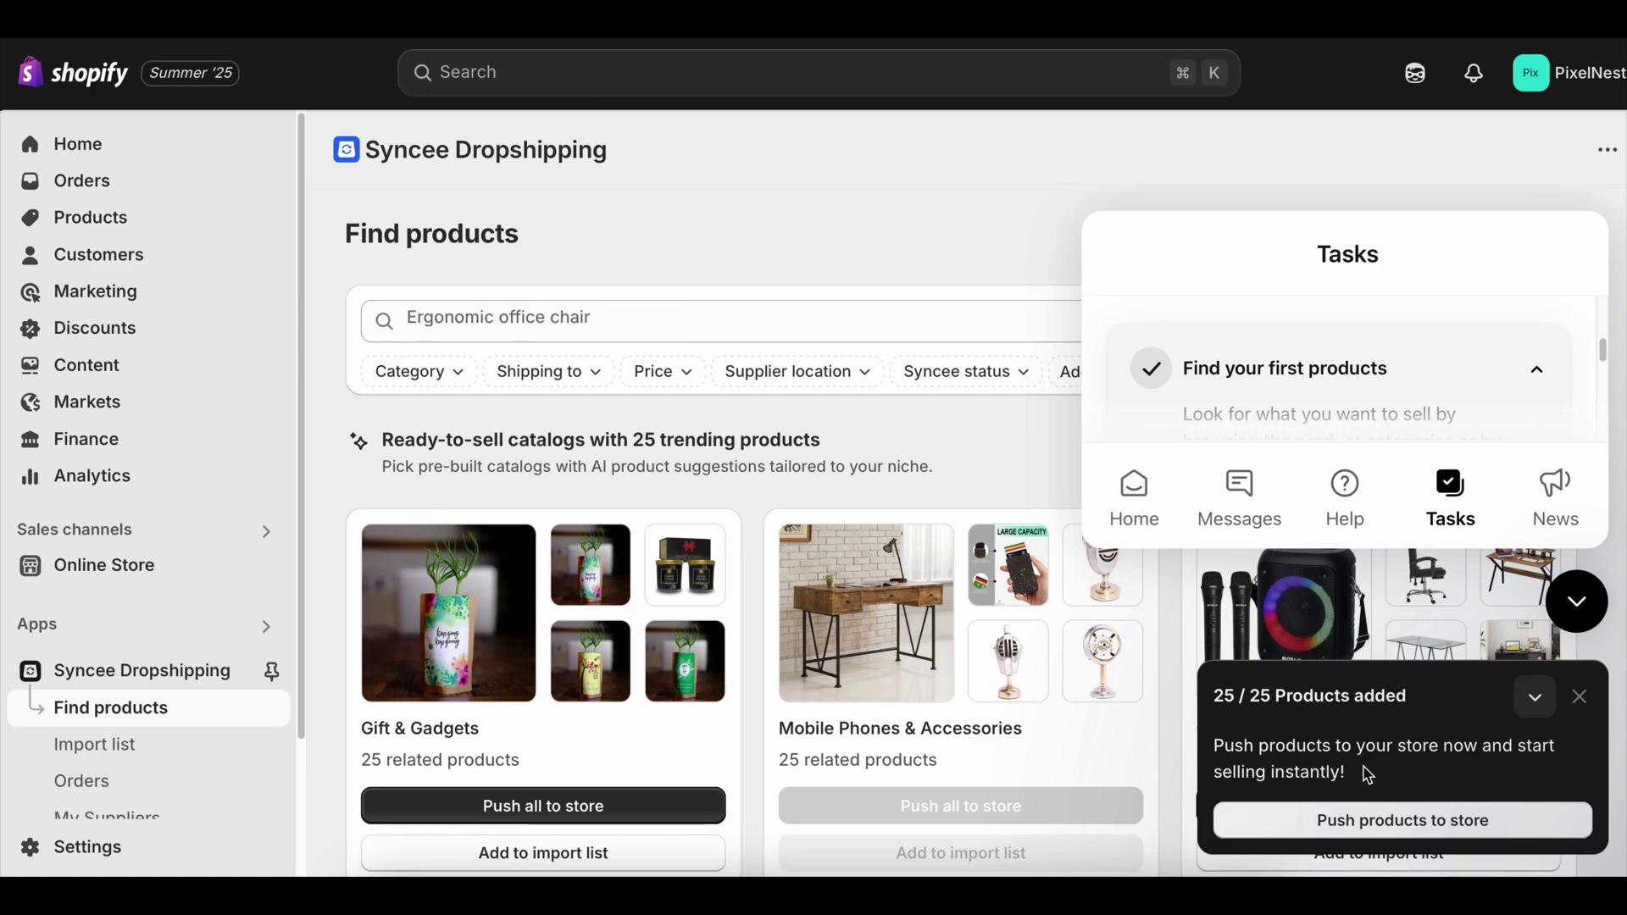
click(79, 220)
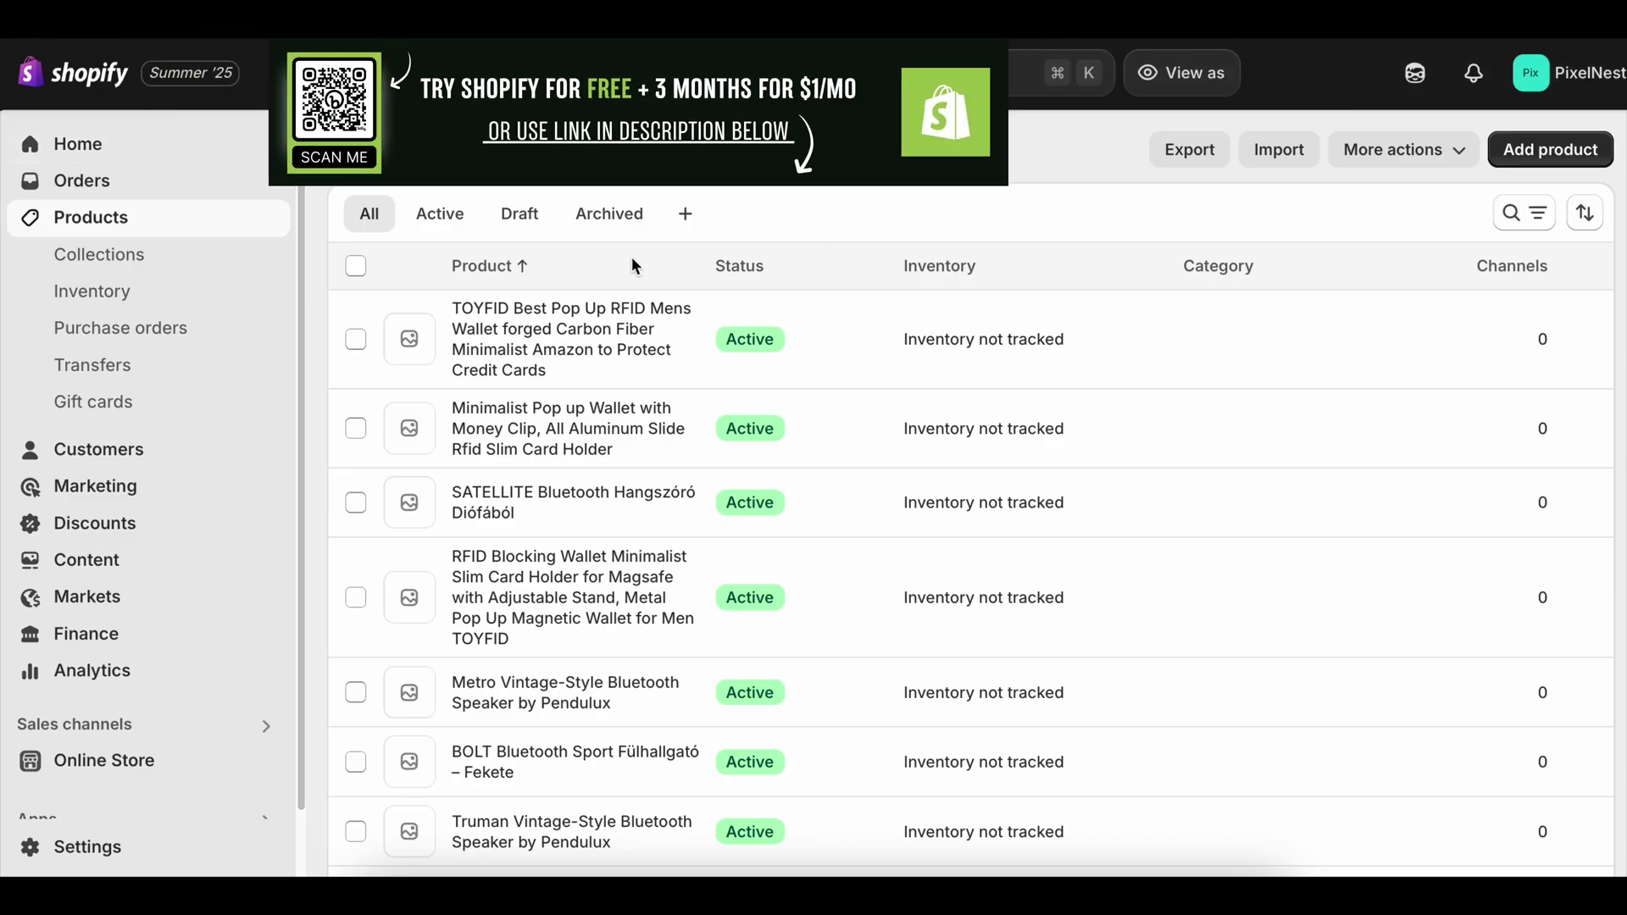
- Open Collections, showing only Home page, and cancel creating a new saved view
click(108, 254)
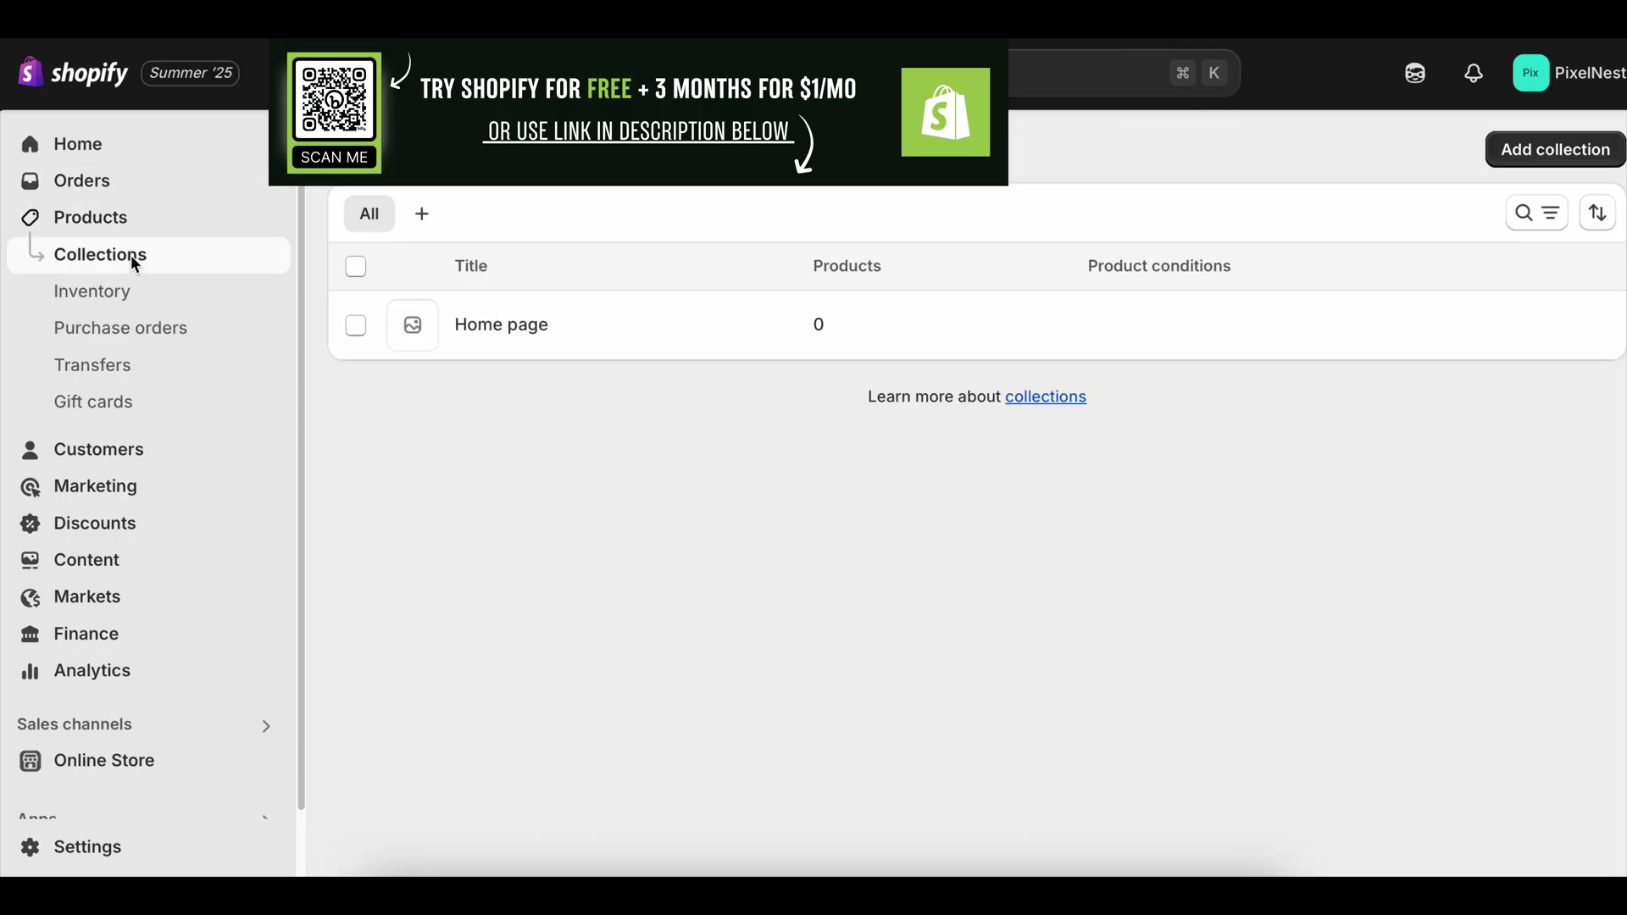
click(420, 216)
click(1190, 363)
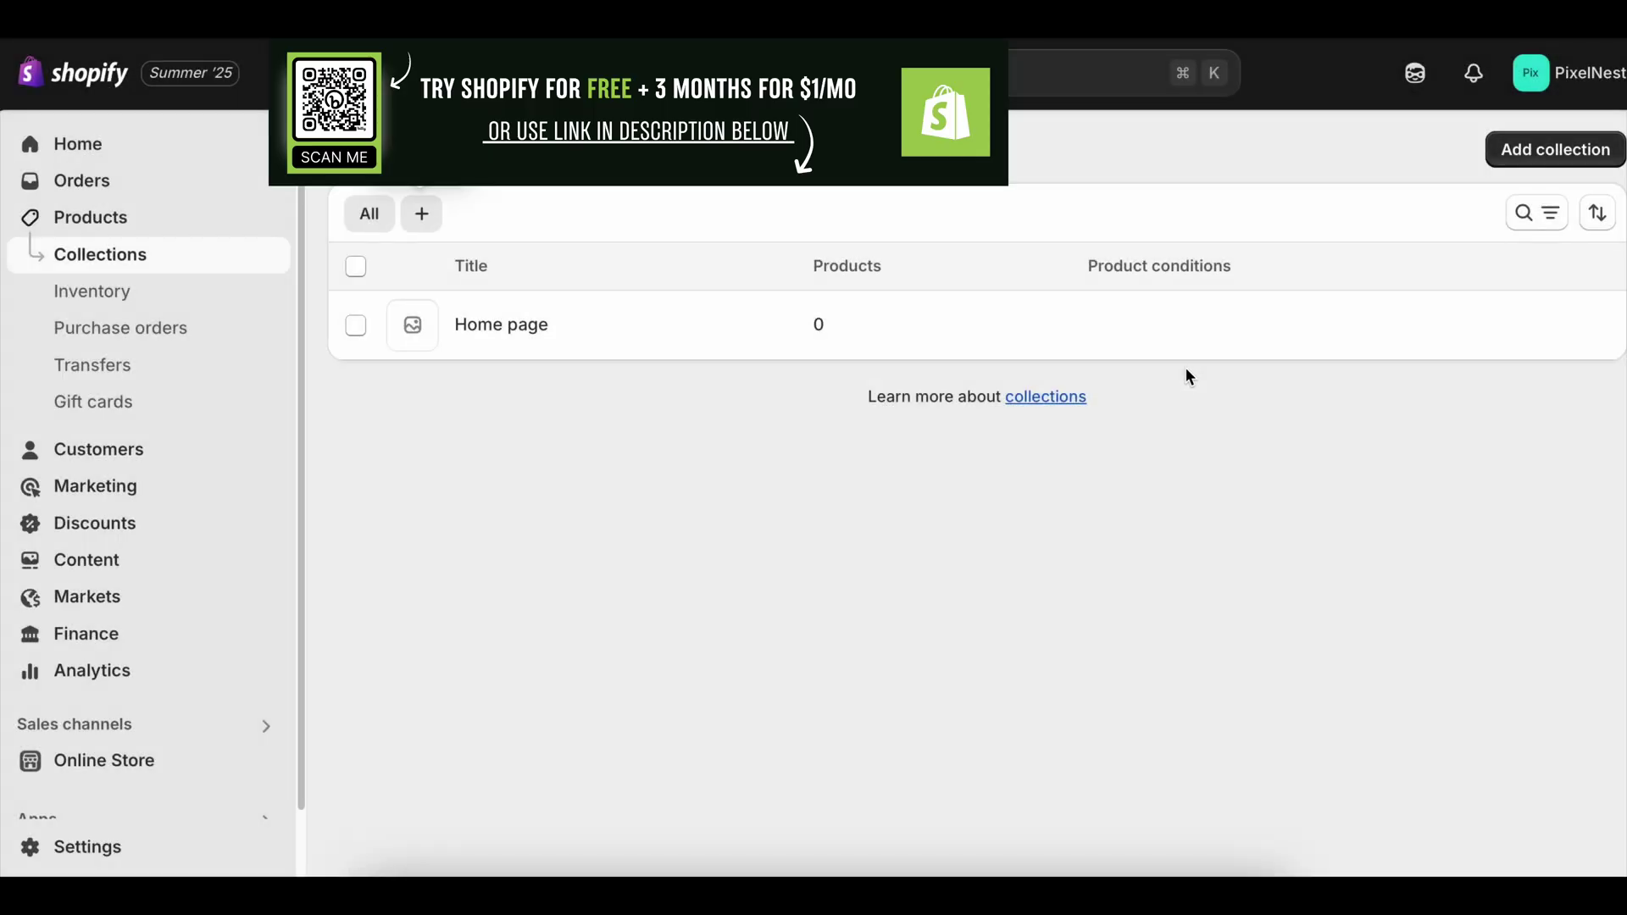